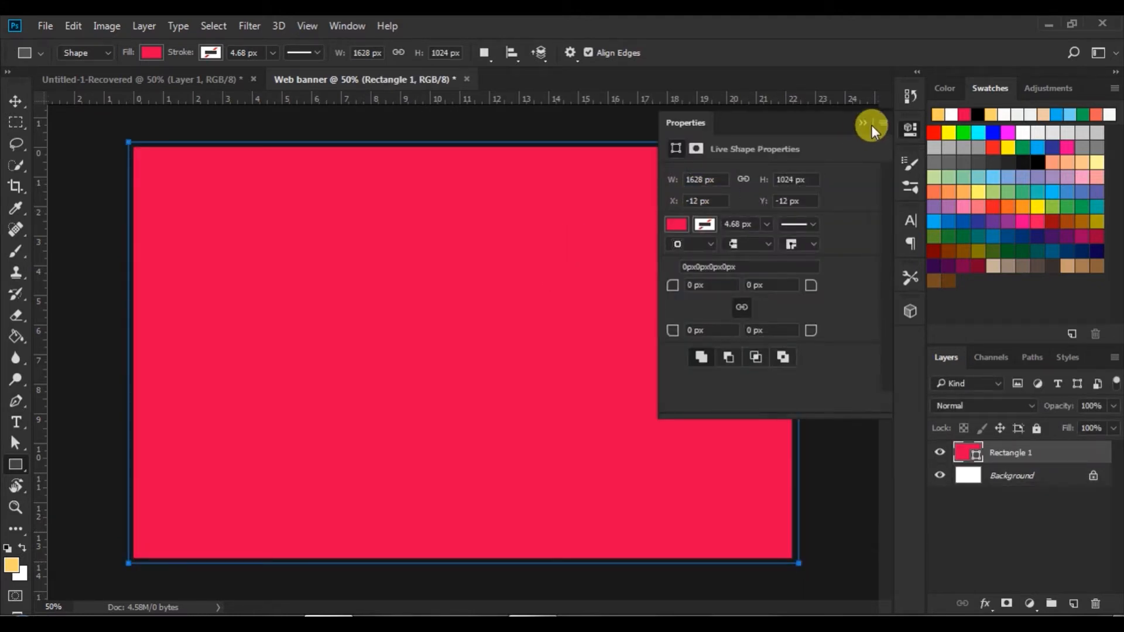
Step: Collapse the shape properties and deselect the red rectangle covering the canvas
click(860, 120)
click(24, 100)
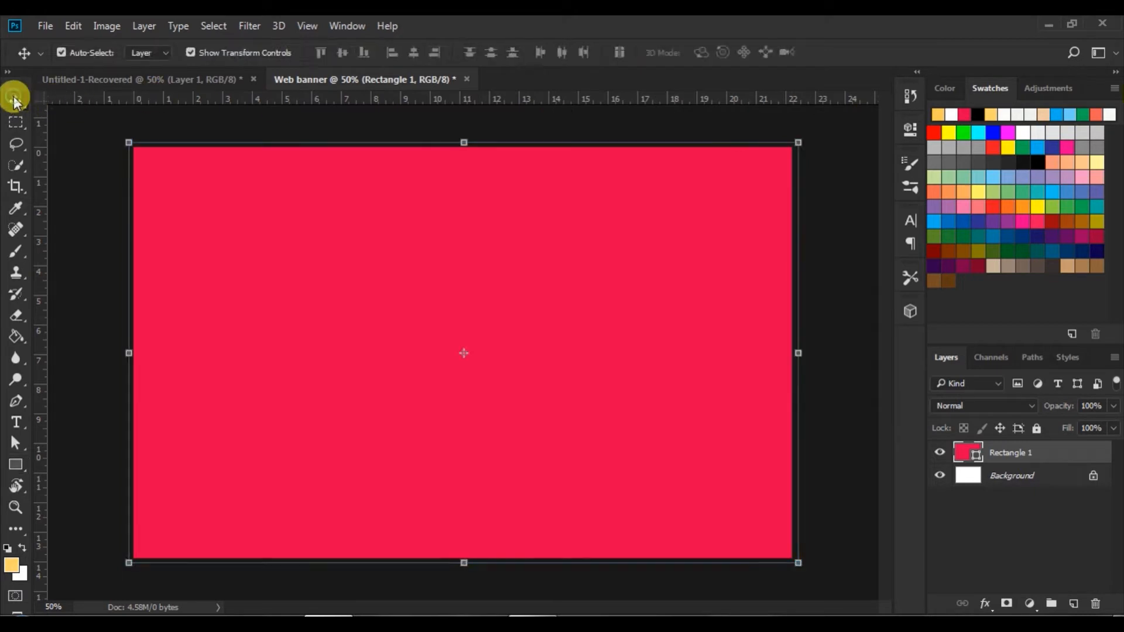
click(838, 228)
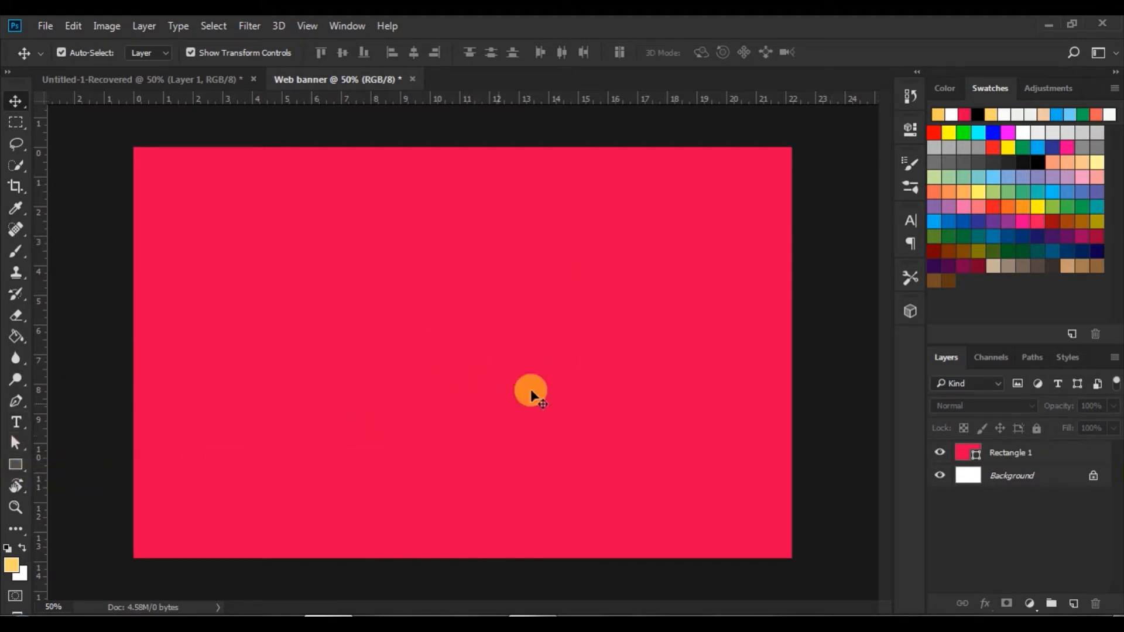
Step: Recolor the full-canvas background rectangle to dark green #0f3918, and deselect it
double_click(967, 452)
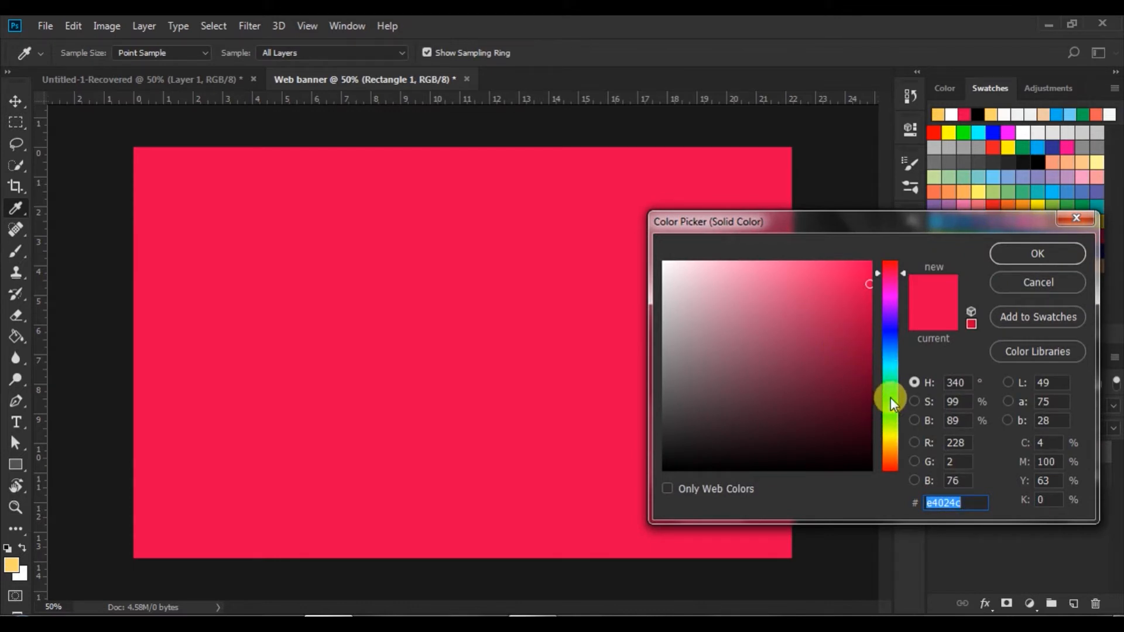
click(890, 402)
click(796, 399)
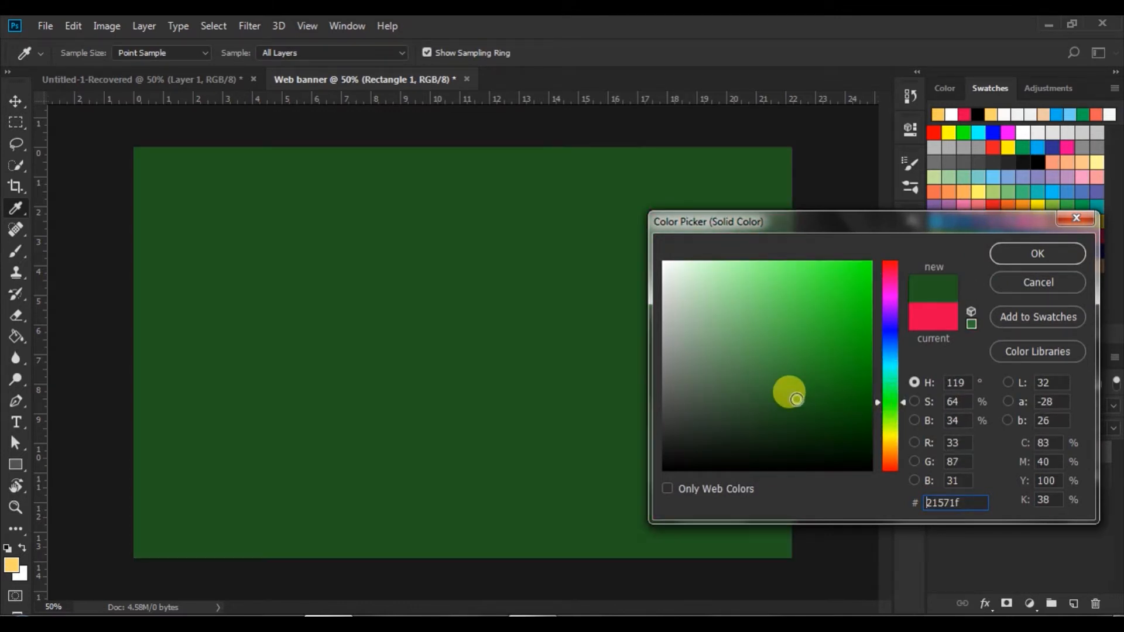
click(797, 421)
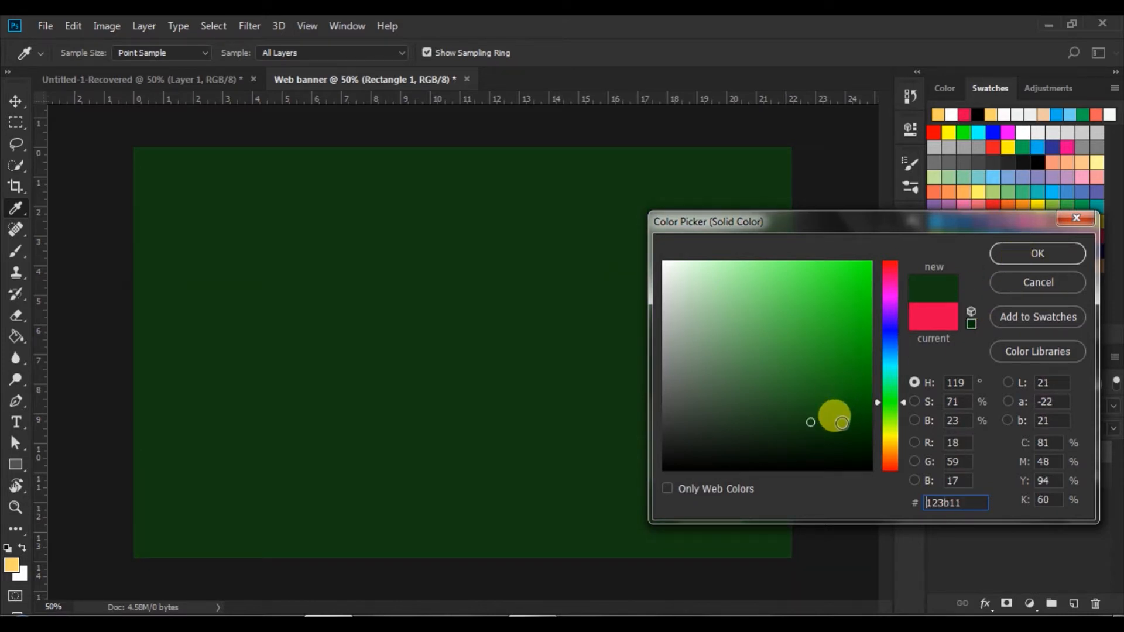
click(889, 408)
click(888, 394)
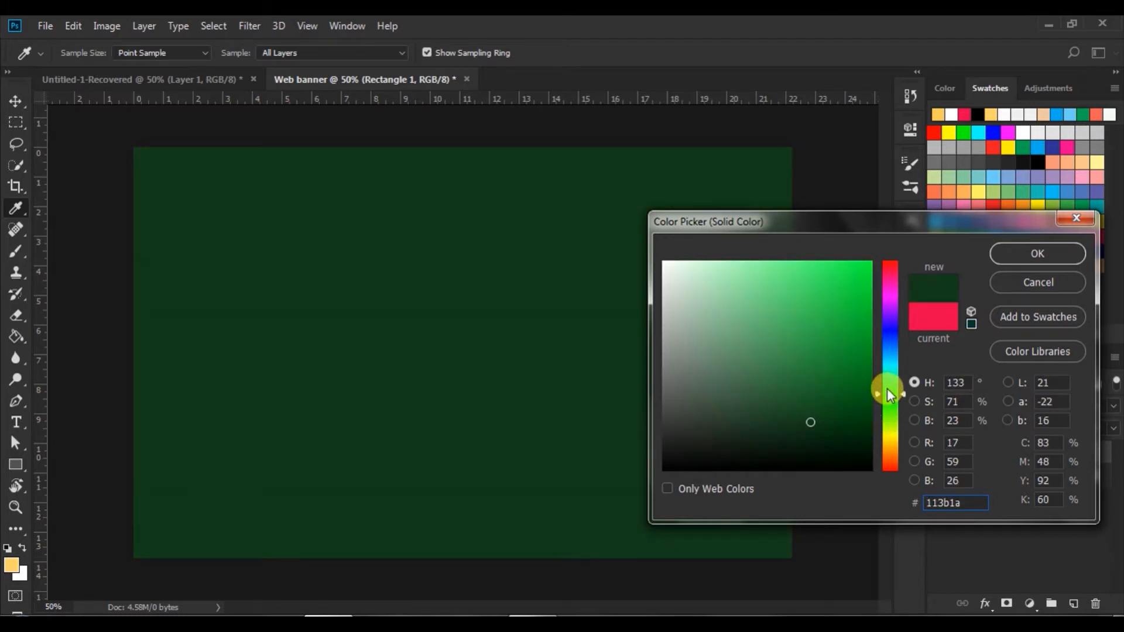
click(813, 408)
drag(813, 408, 818, 423)
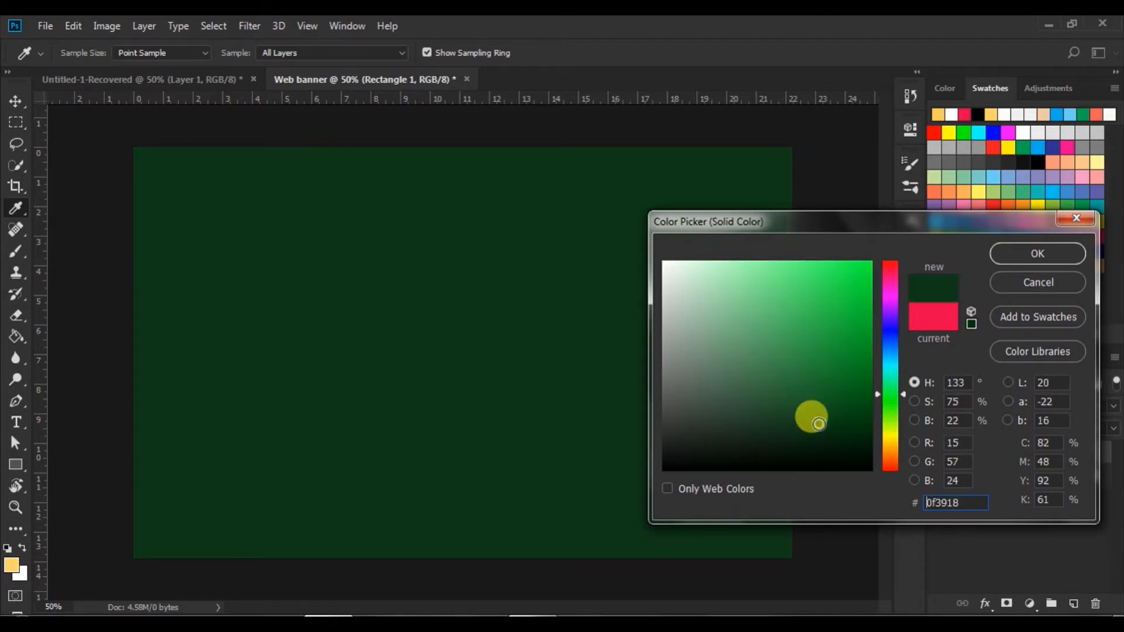
click(1024, 255)
key(v)
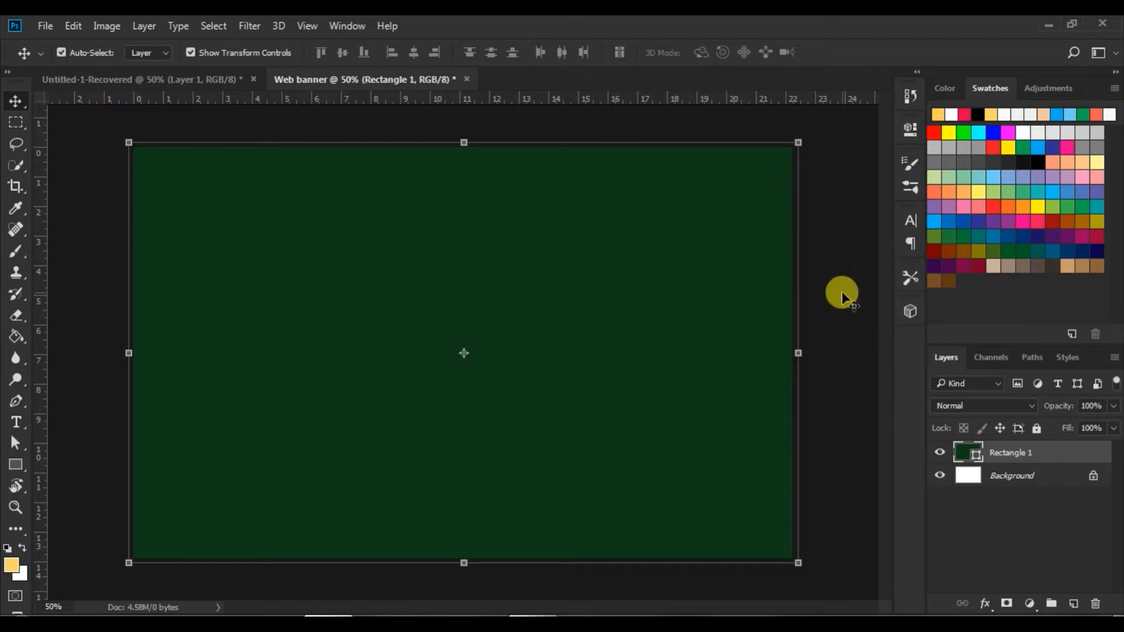
click(841, 296)
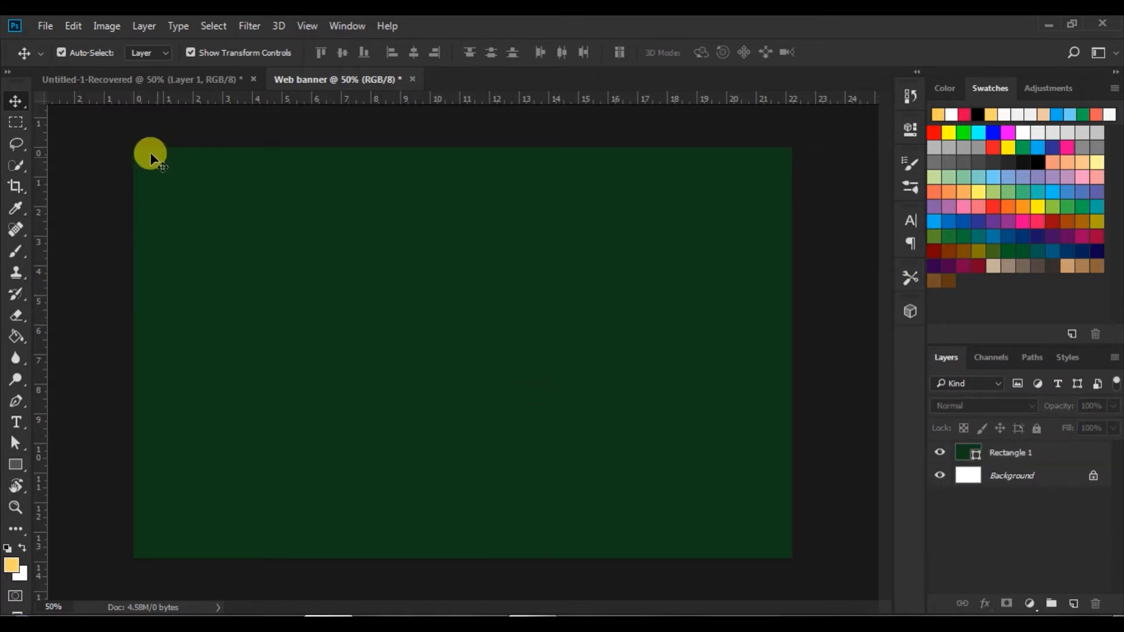
Step: Copy the student photo from the Untitled-1-Recovered document into the Web banner document
click(177, 77)
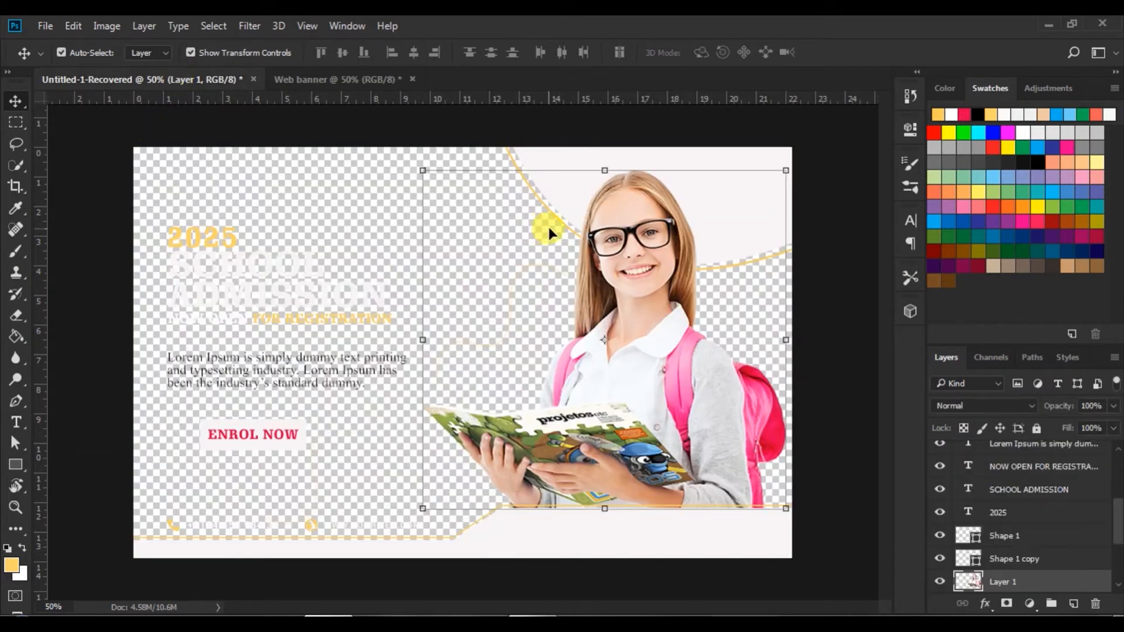
drag(626, 226, 391, 156)
drag(593, 288, 587, 285)
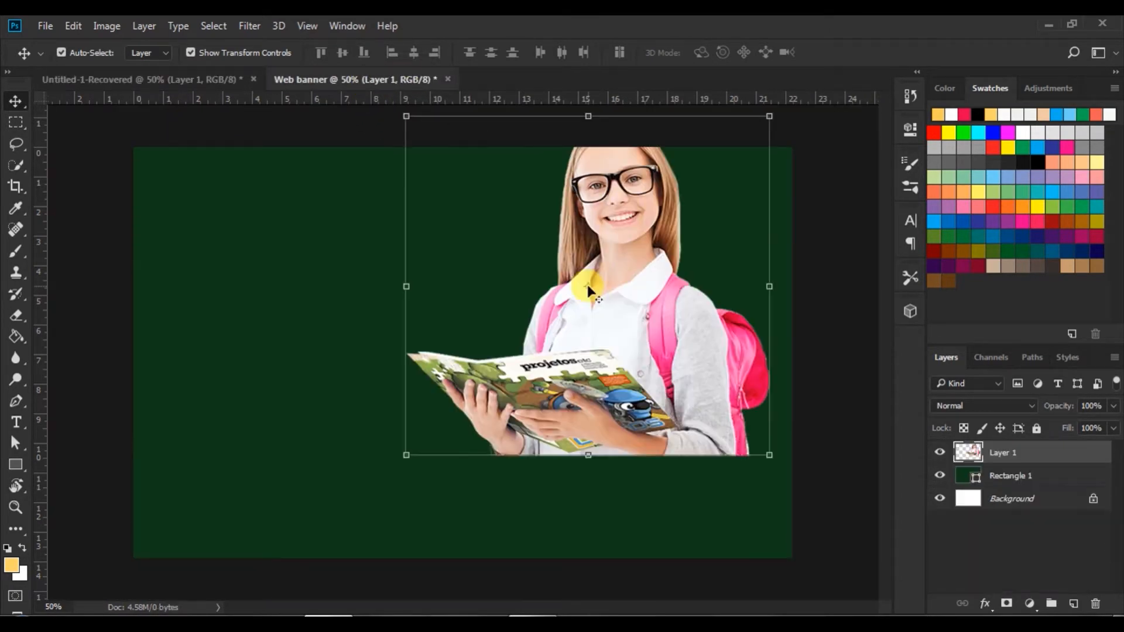
Step: Position the student photo in the right half of the banner, leaving a small green margin beside and below it
drag(624, 203, 649, 270)
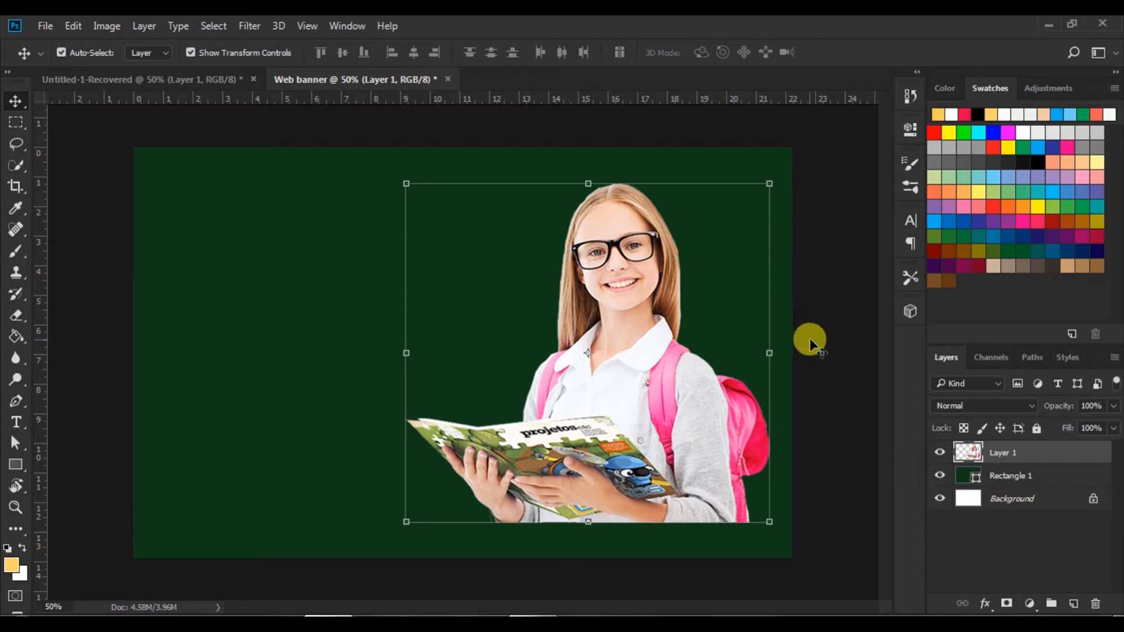
key(Right)
key(Right)
key(Right)
key(Right)
key(Right)
key(Right)
key(Right)
key(Right)
key(Right)
key(Right)
key(Right)
key(Right)
key(Right)
key(Right)
key(Right)
key(Right)
key(Right)
key(Right)
key(Right)
key(Right)
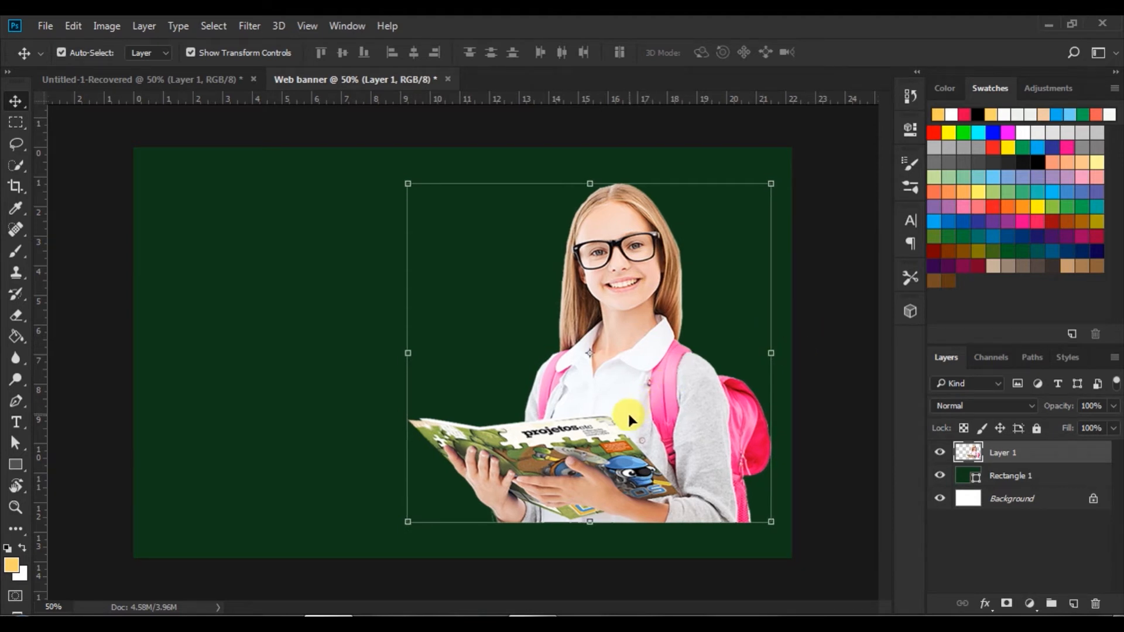
click(821, 401)
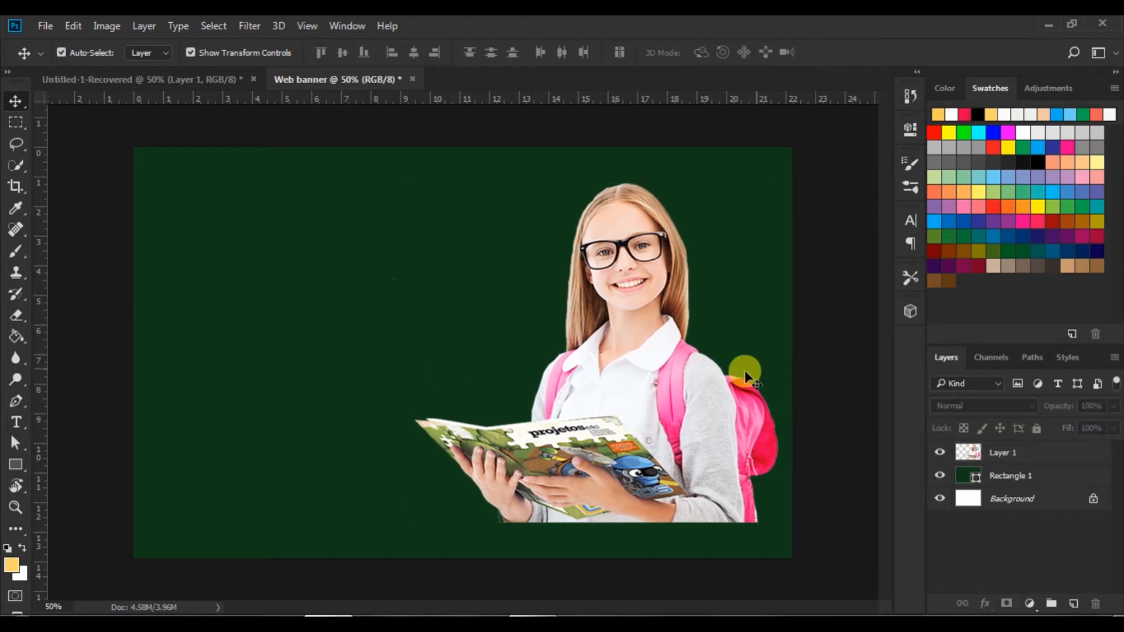
drag(614, 433, 614, 424)
click(810, 408)
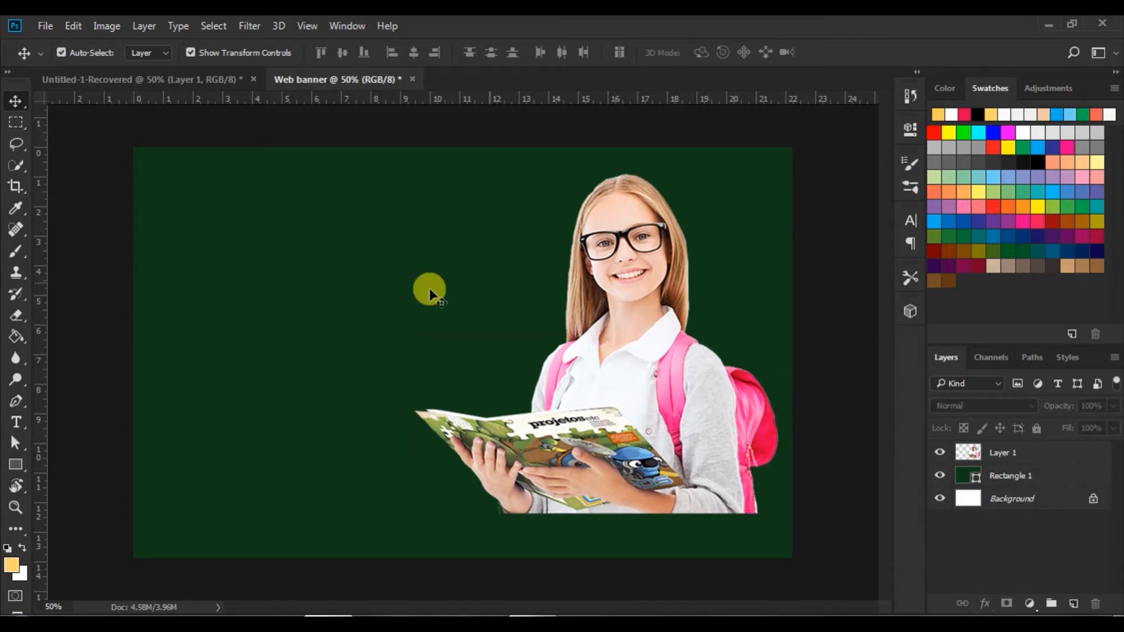
Step: Draw a closed Pen tool shape about 790 × 477 px above Rectangle 1, filling the banner's upper-right corner with a curved lower-left edge
click(962, 468)
click(18, 405)
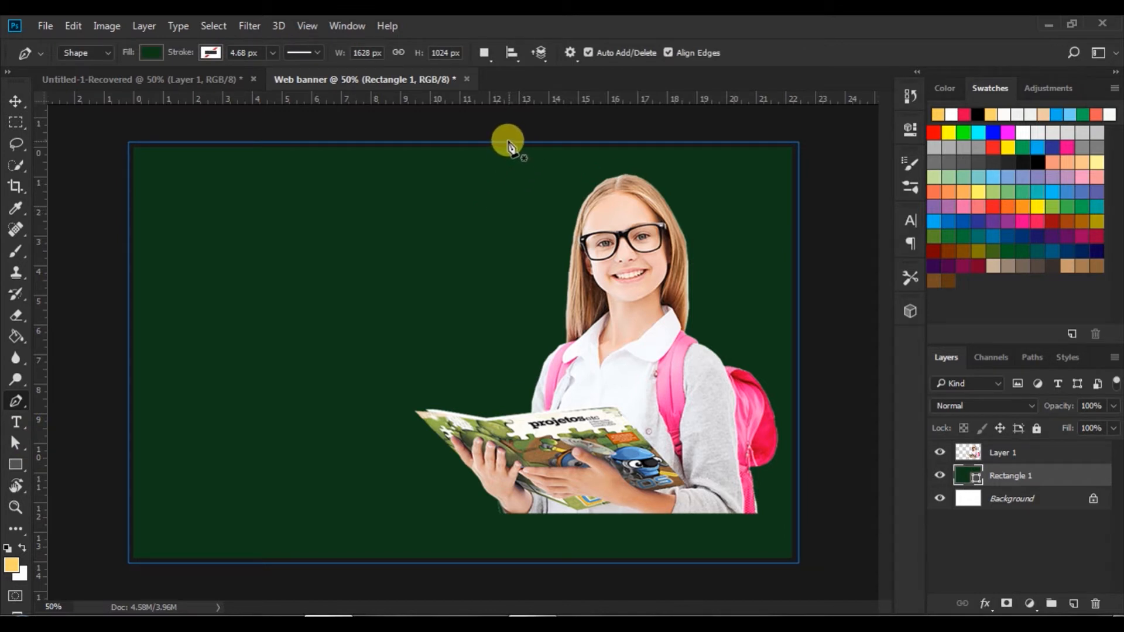
click(468, 144)
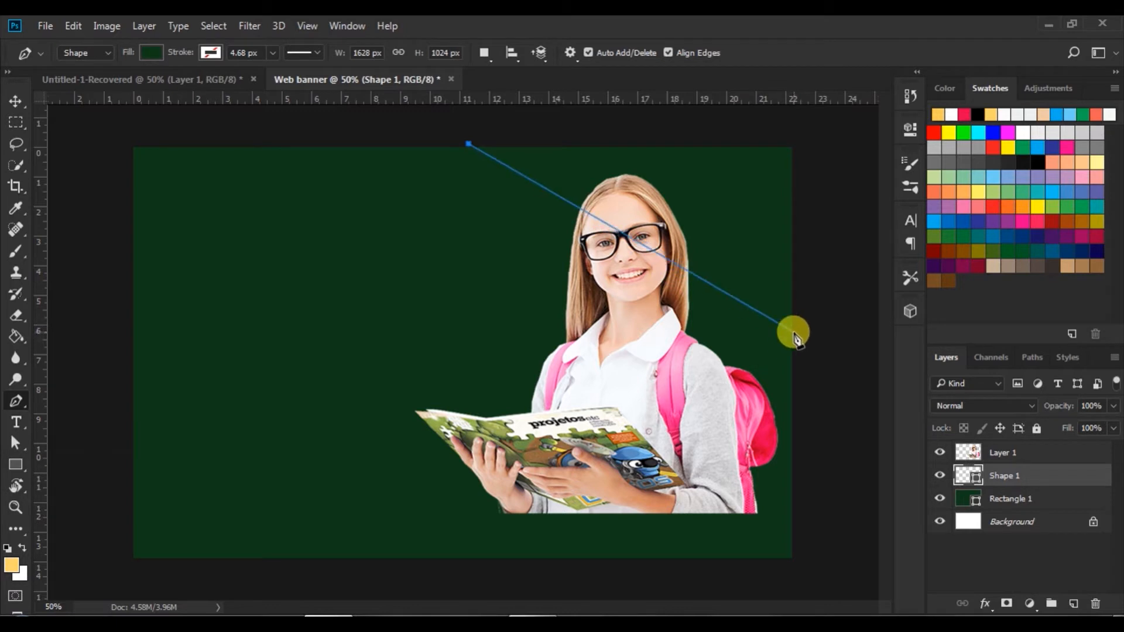
drag(794, 334, 1117, 287)
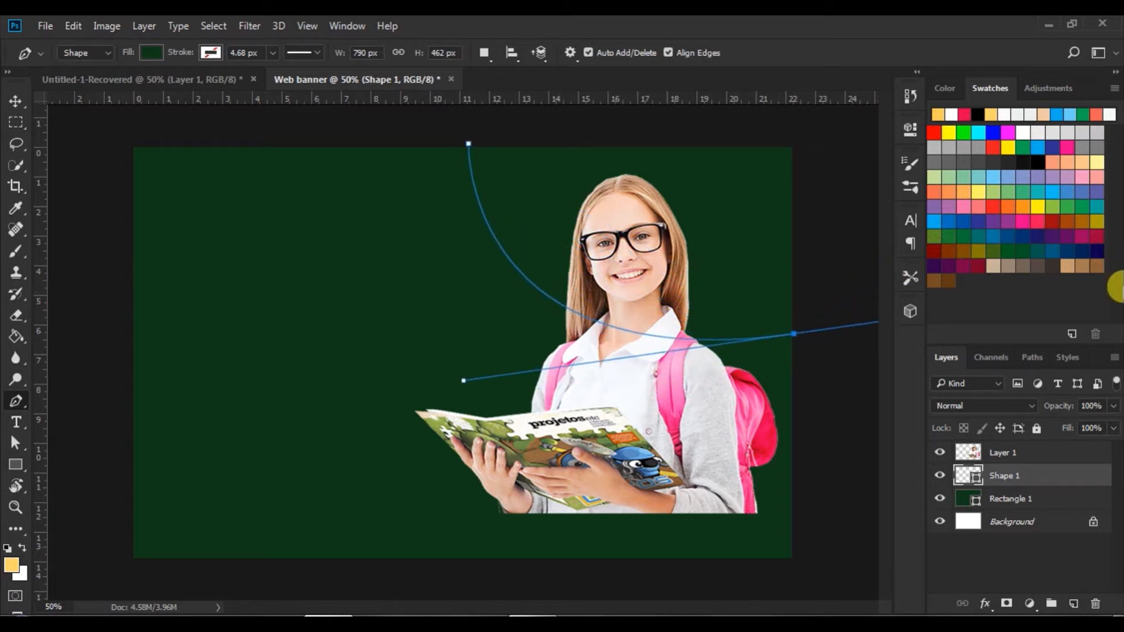
click(794, 335)
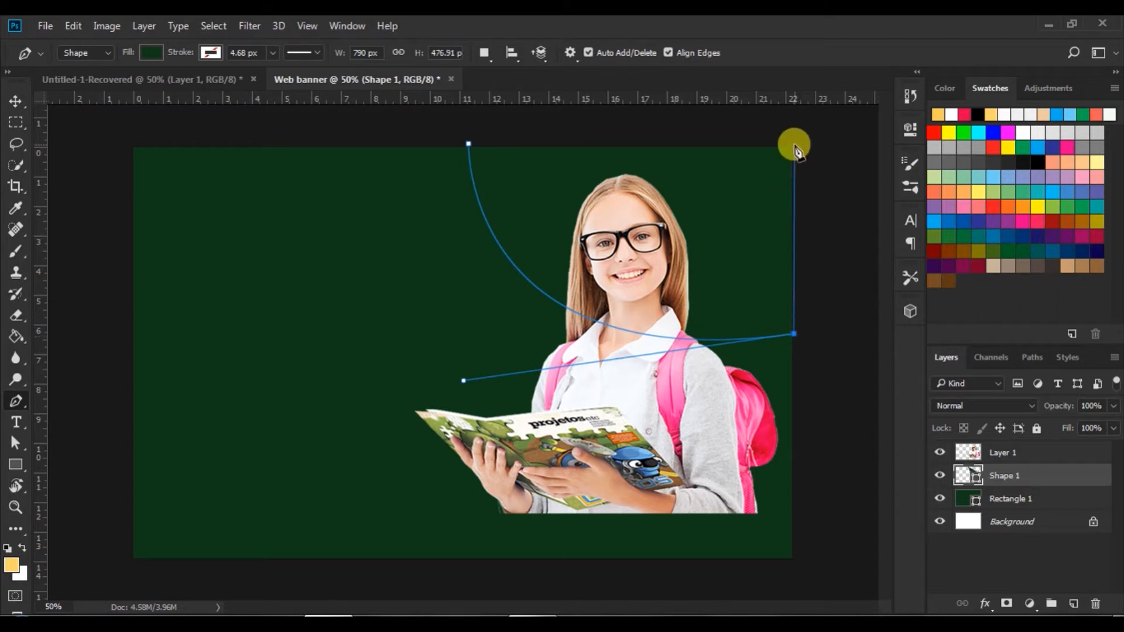
click(794, 145)
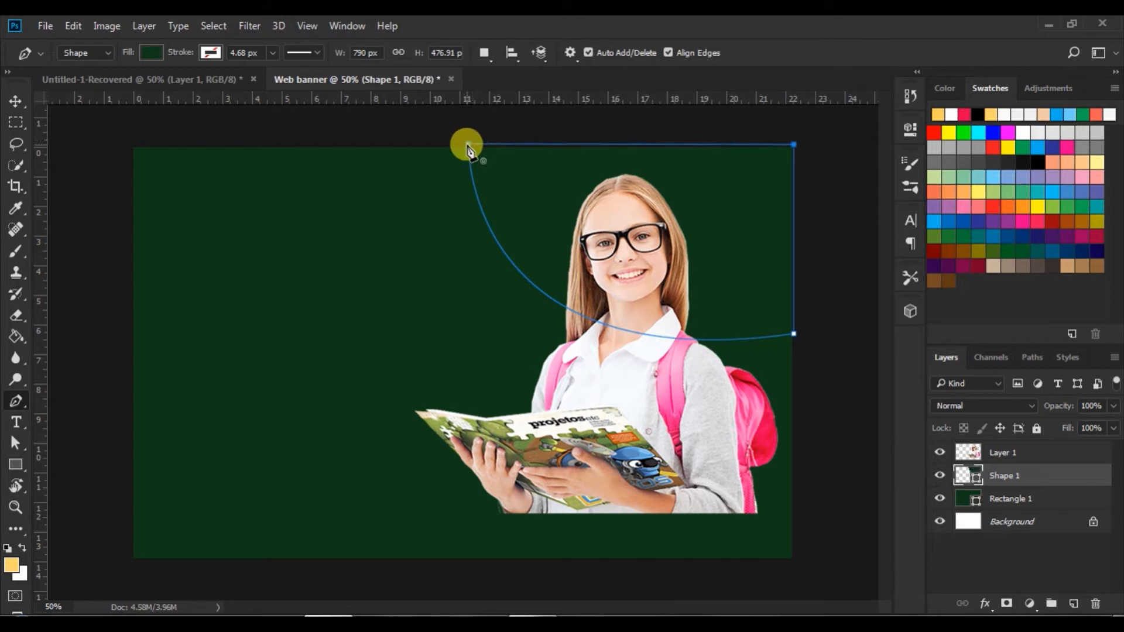
click(468, 147)
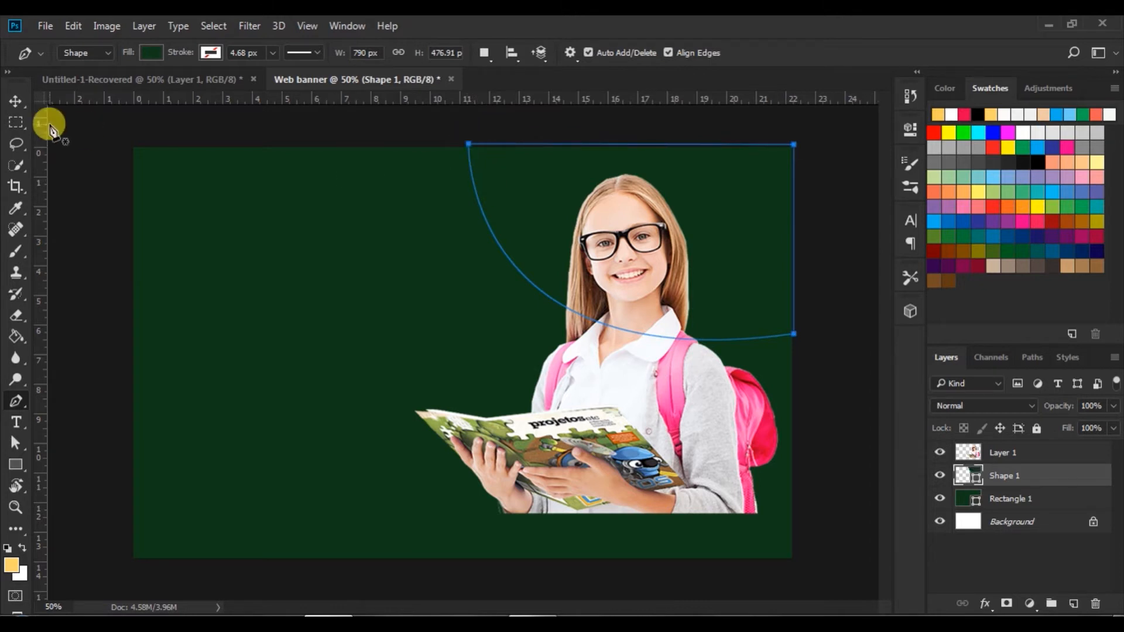
Step: Fill the curved corner shape behind the student with the recently used pinkish red, and deselect it
click(16, 103)
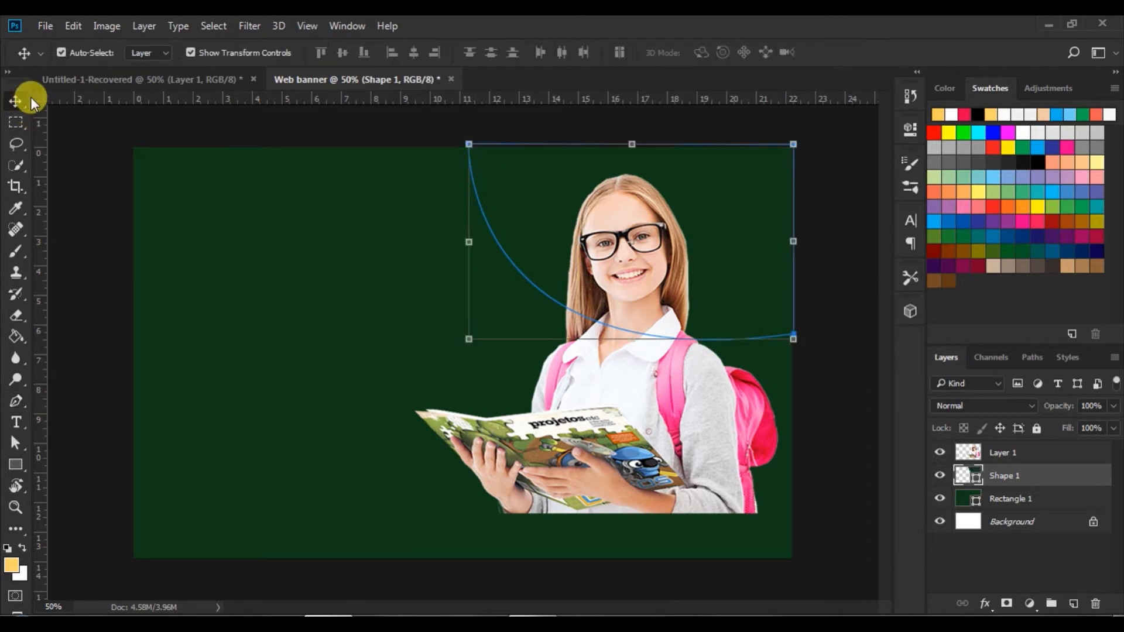
click(11, 446)
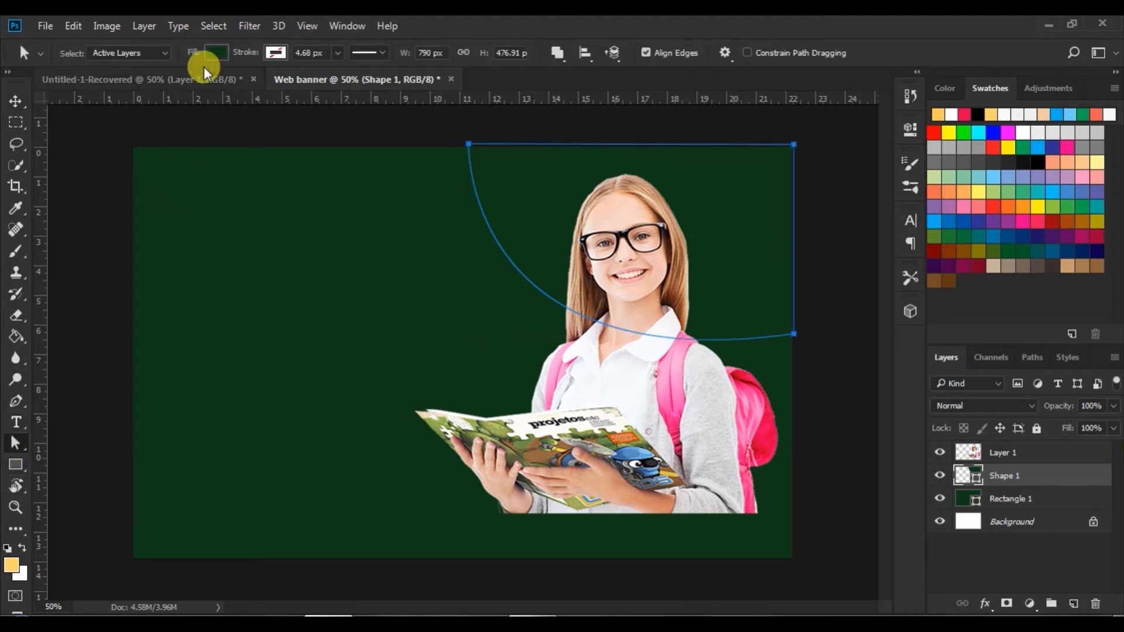
click(213, 52)
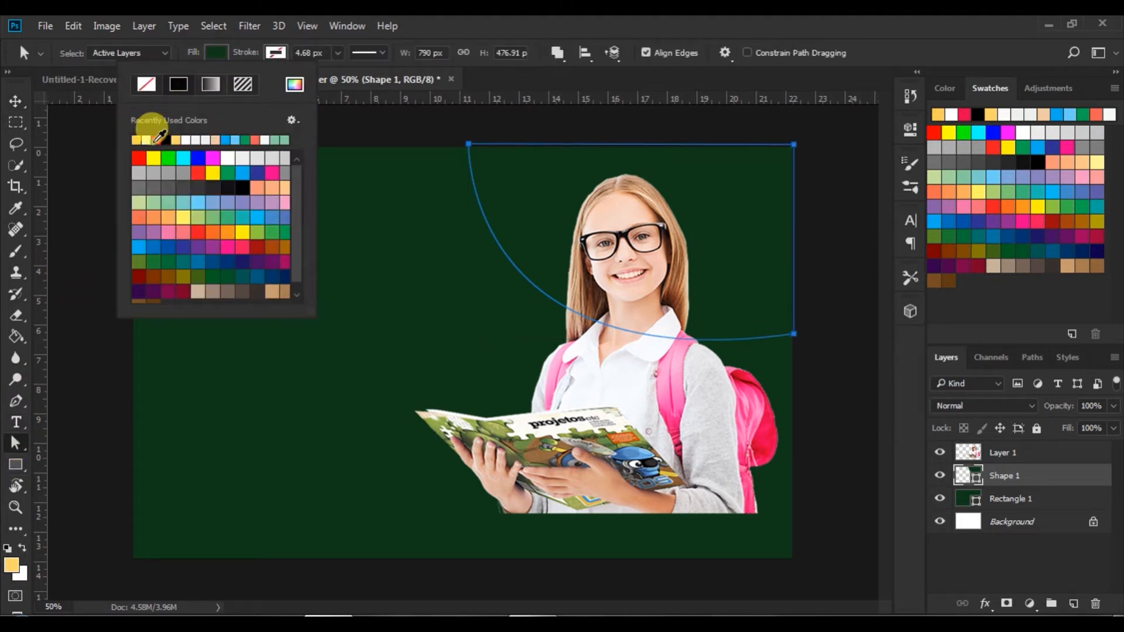
click(156, 140)
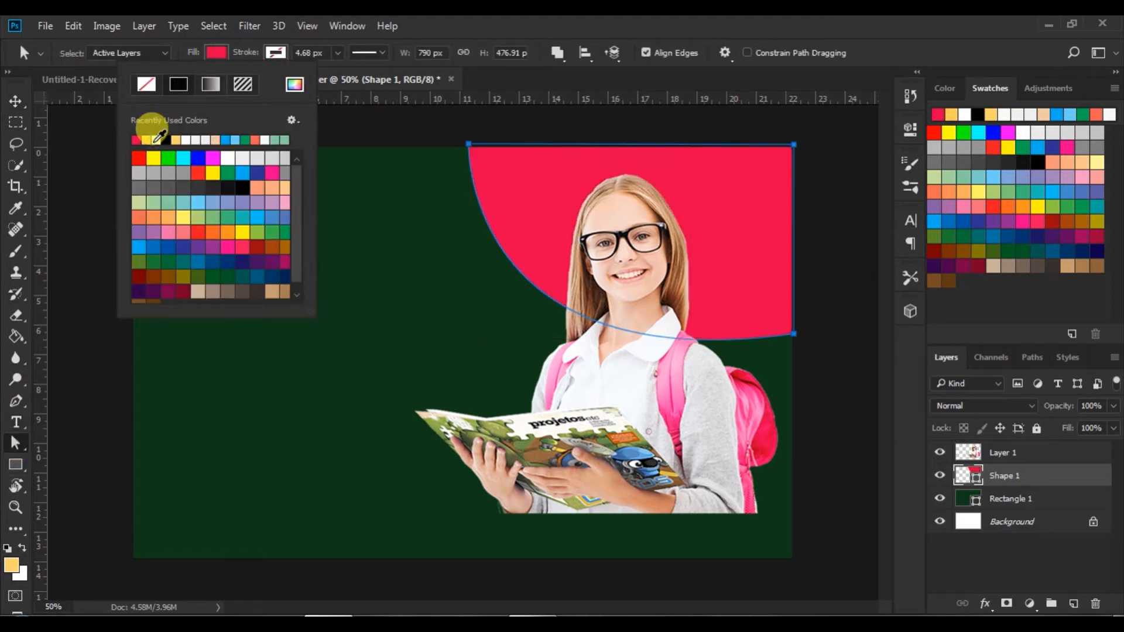
click(17, 103)
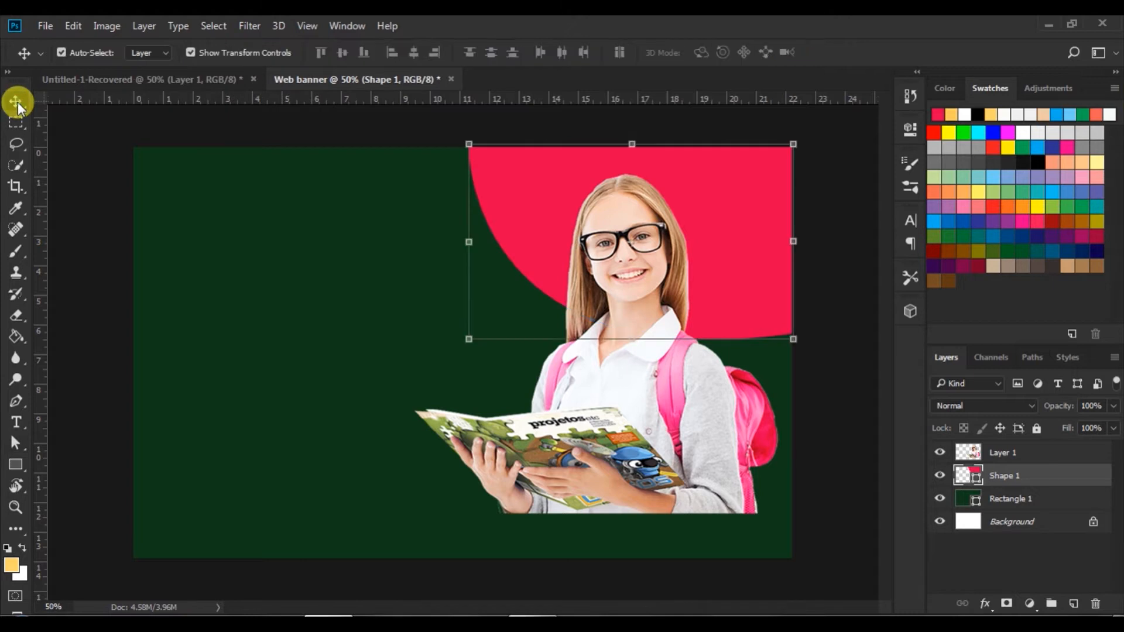
click(847, 314)
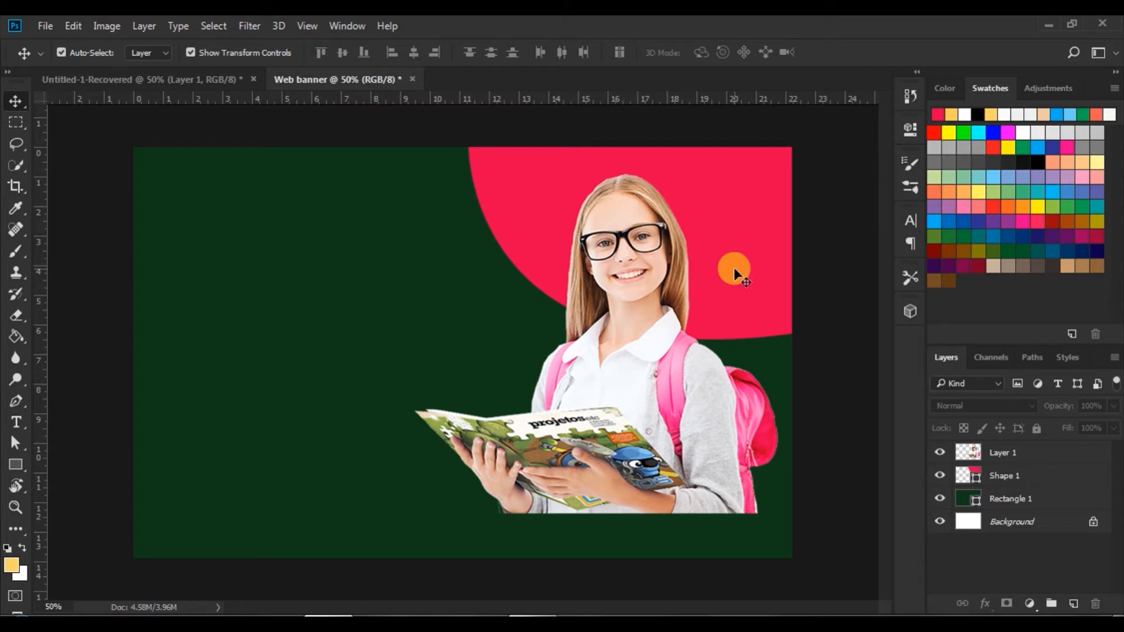
Step: Reshape the curved corner shape to about 673 × 486 px by moving its upper-left anchor inward and adjusting the curve handle
click(732, 268)
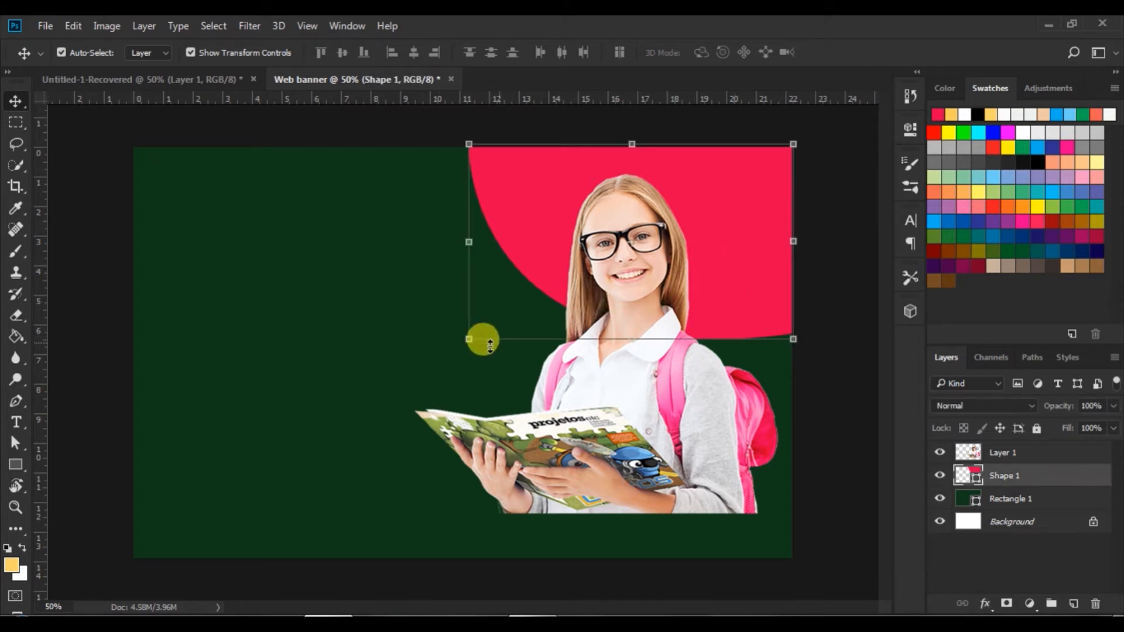
click(15, 443)
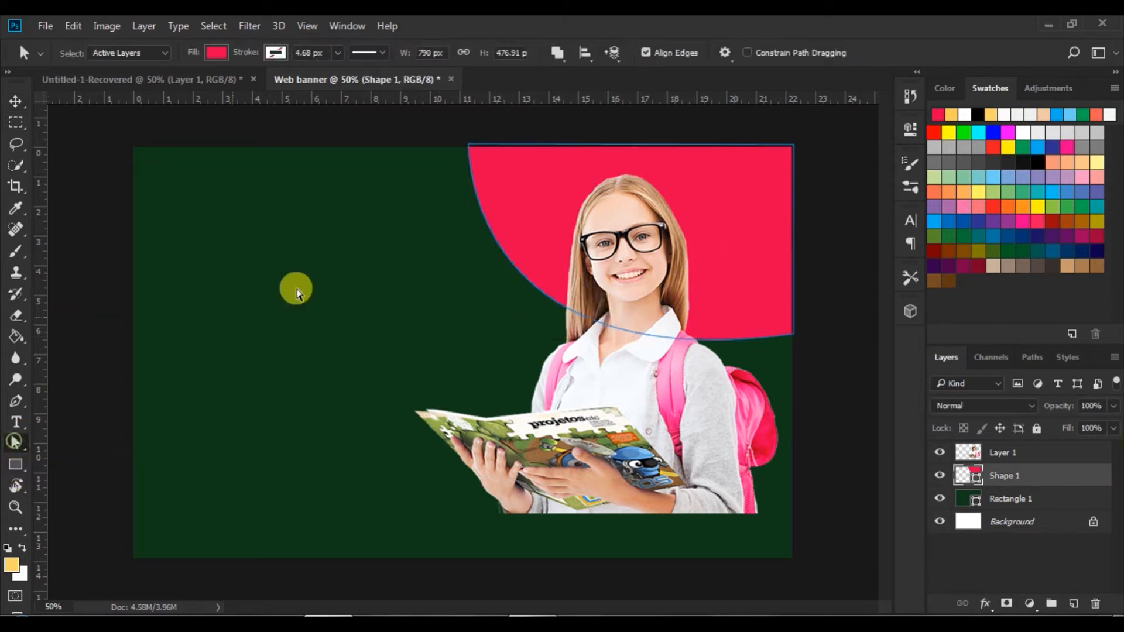
click(472, 145)
drag(470, 145, 518, 145)
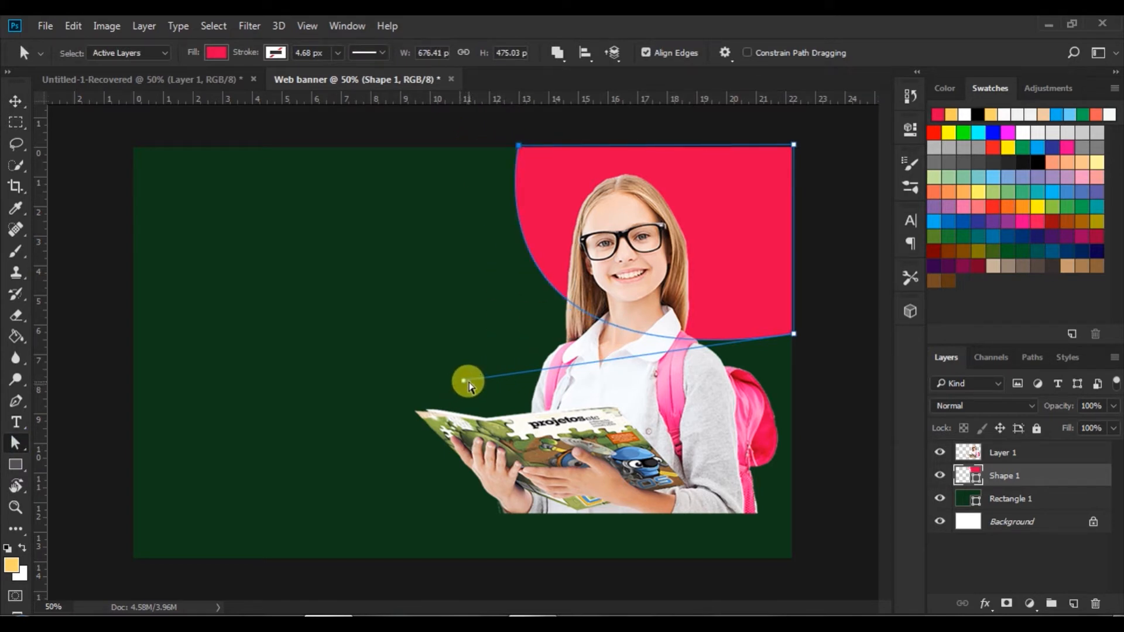
click(474, 384)
drag(795, 338, 474, 403)
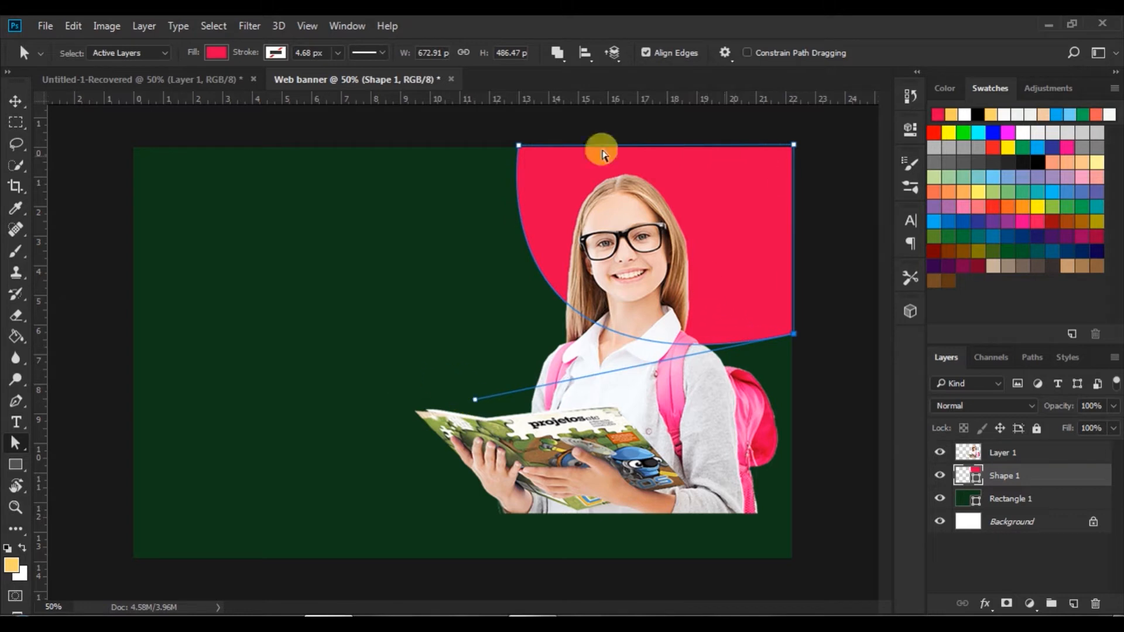
Step: Move the curved corner shape slightly upward so its upper edge extends beyond the canvas
click(16, 100)
drag(737, 268, 738, 259)
click(737, 262)
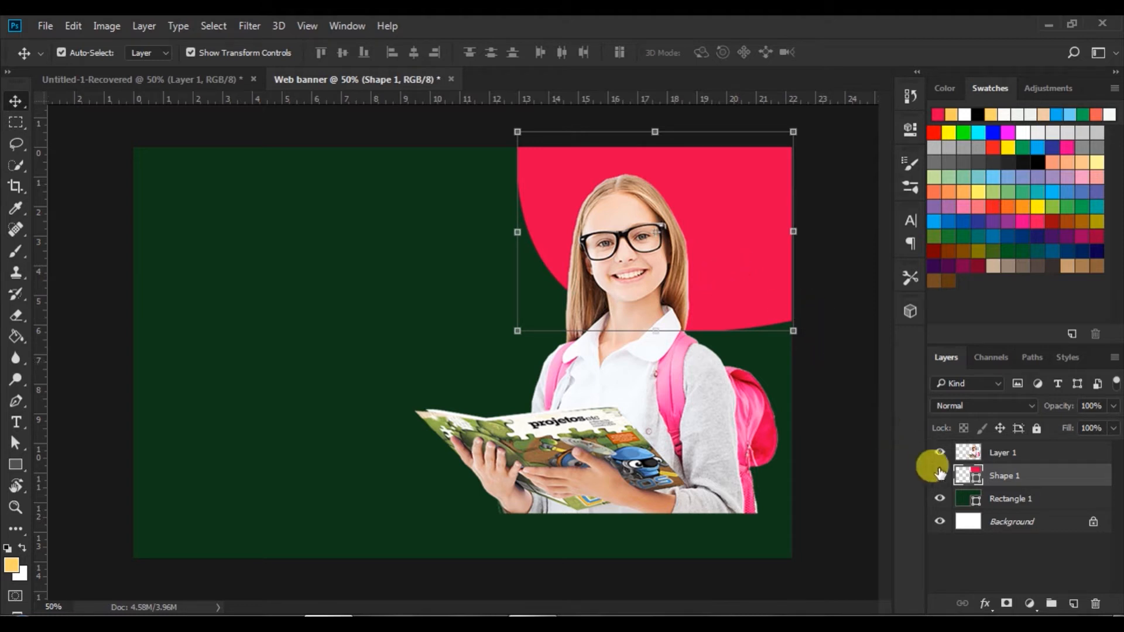
Step: Recolor the curved corner shape to a very light pinkish off-white, and deselect it
double_click(977, 479)
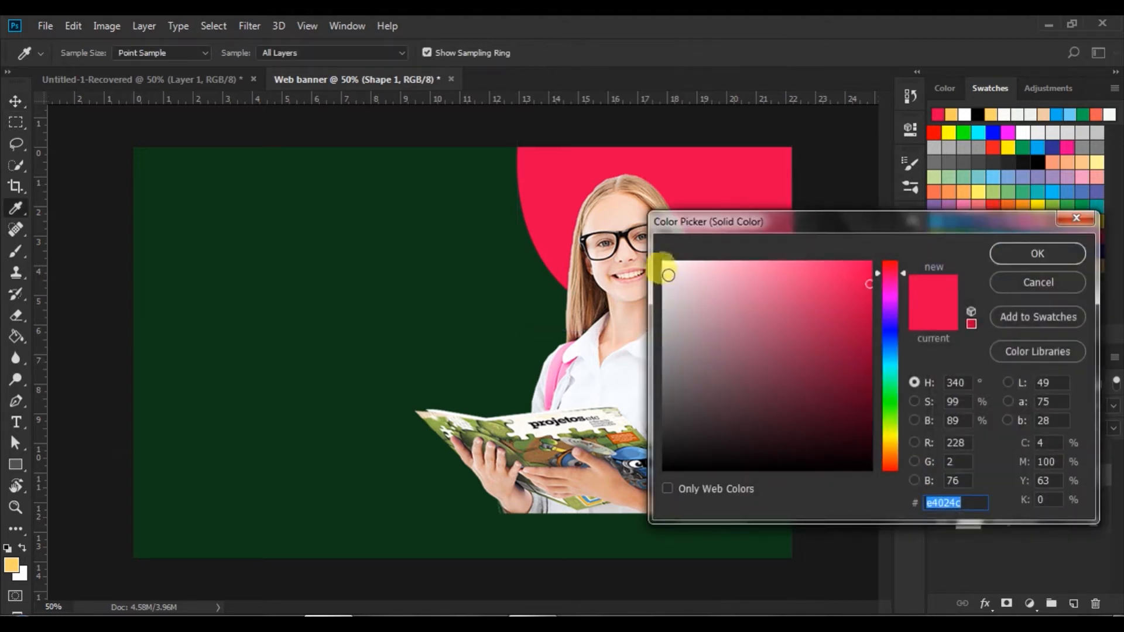
click(668, 271)
click(1003, 256)
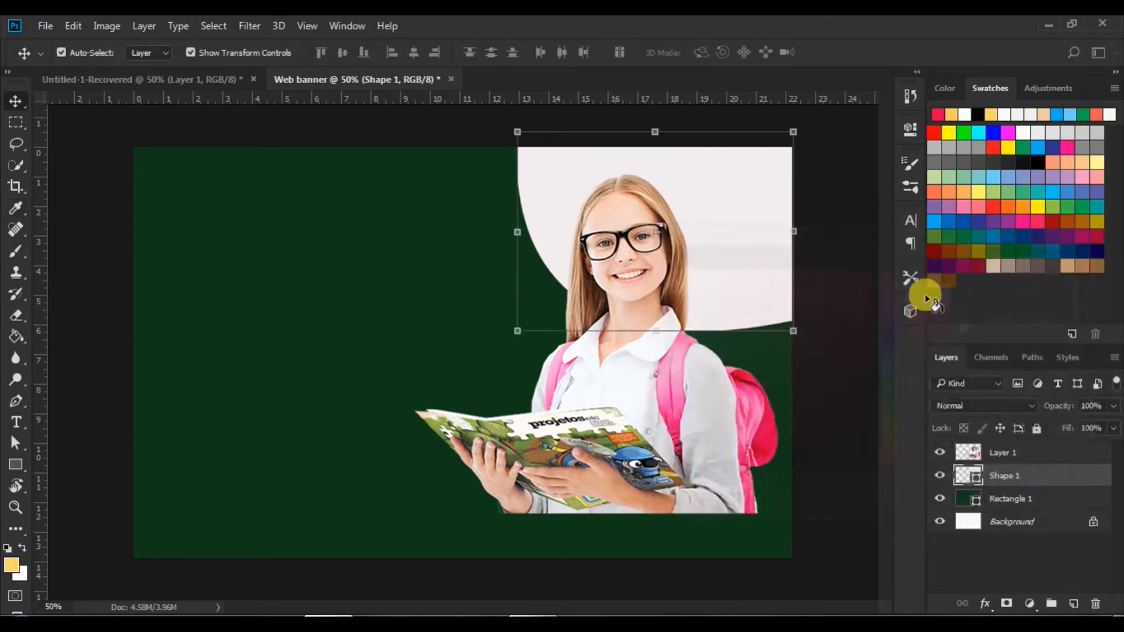
click(837, 305)
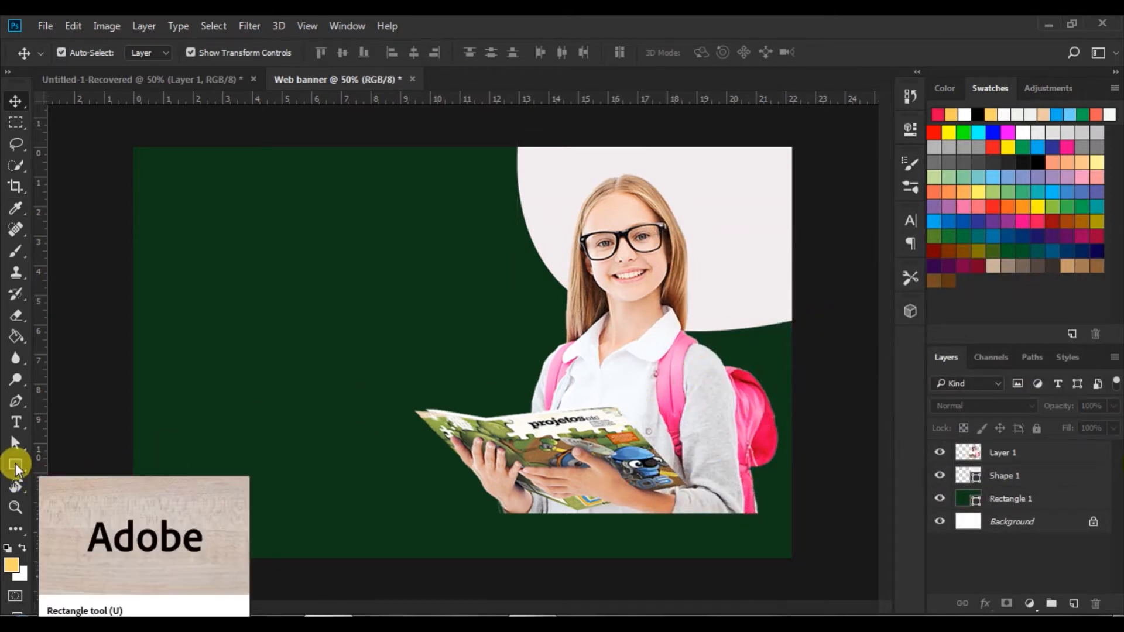
Step: Draw a closed pen shape about 898 × 134 px along the banner's lower right edge, with a curved left corner
click(15, 401)
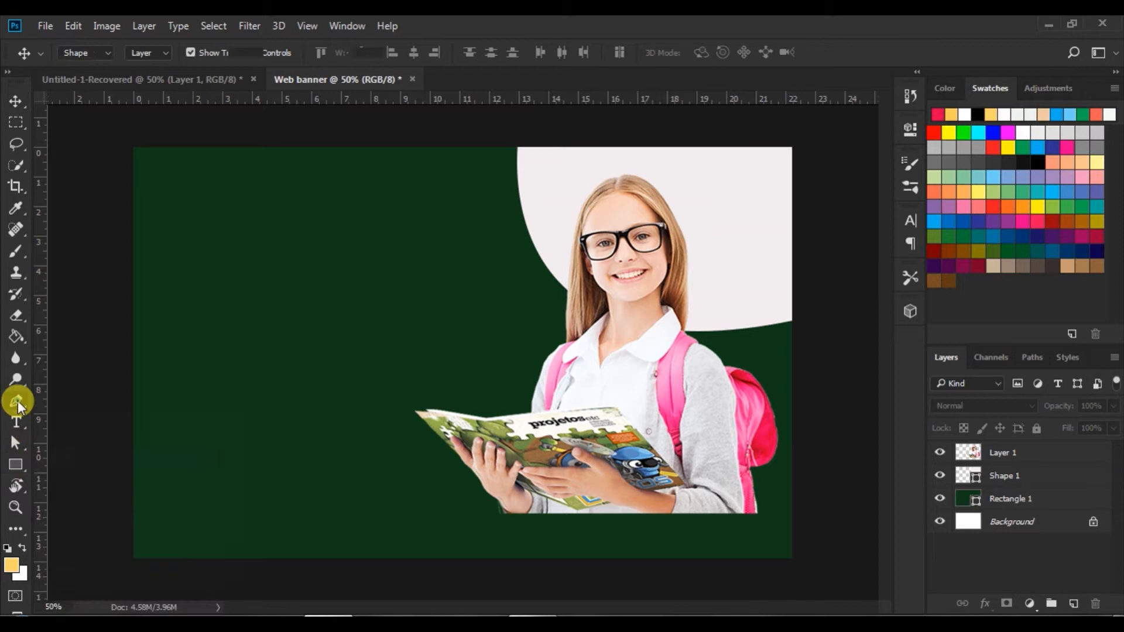
click(799, 504)
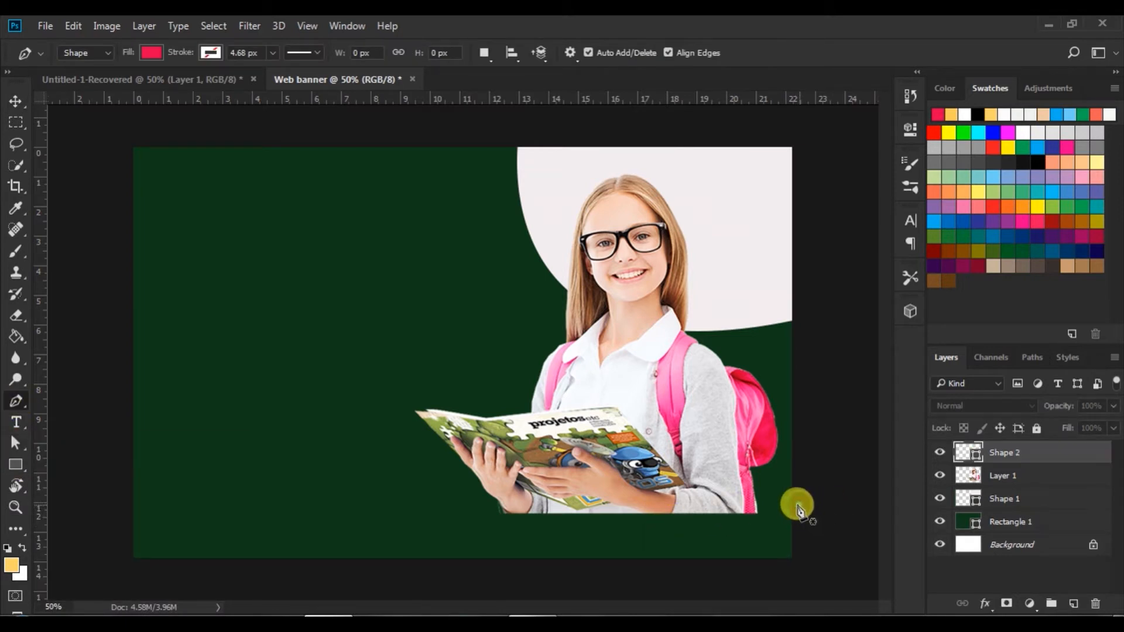
click(491, 506)
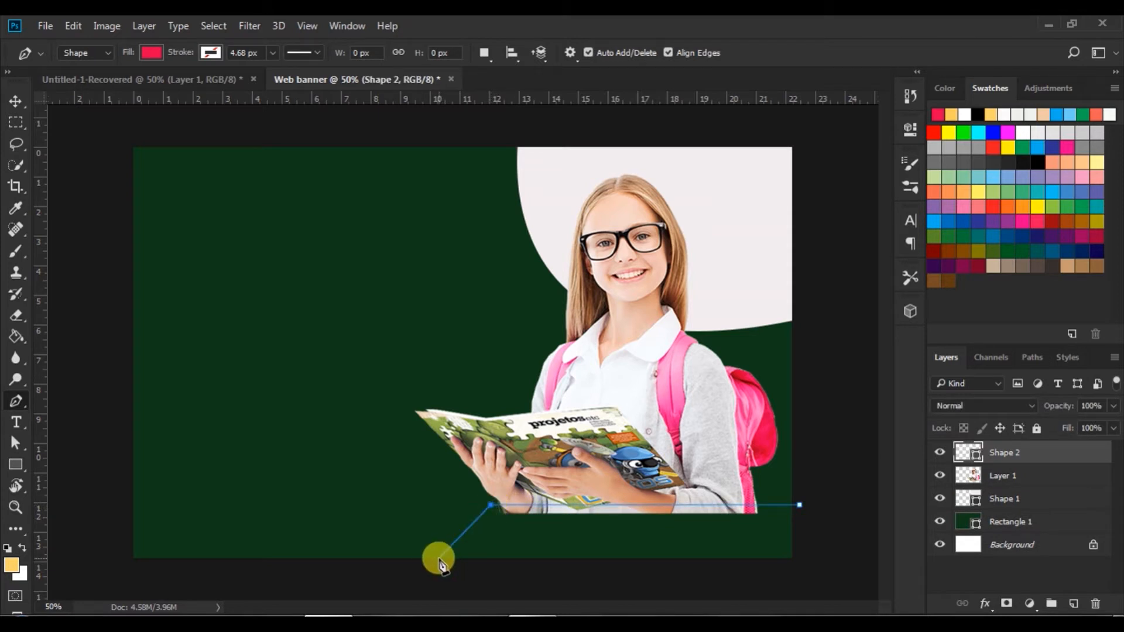
drag(435, 561, 433, 597)
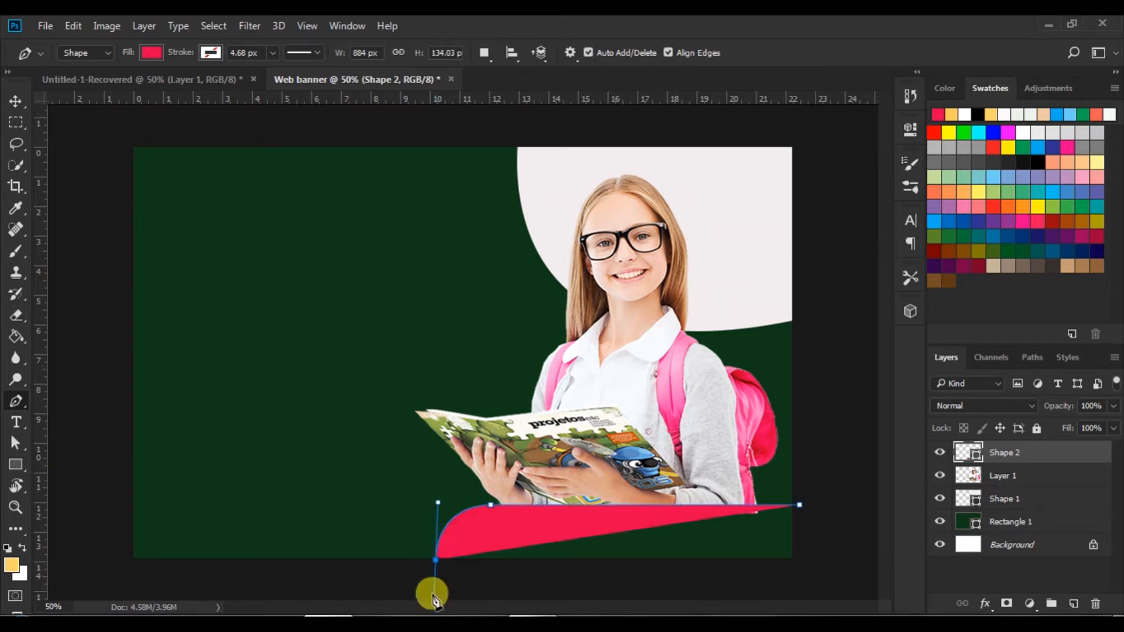
click(434, 560)
click(805, 560)
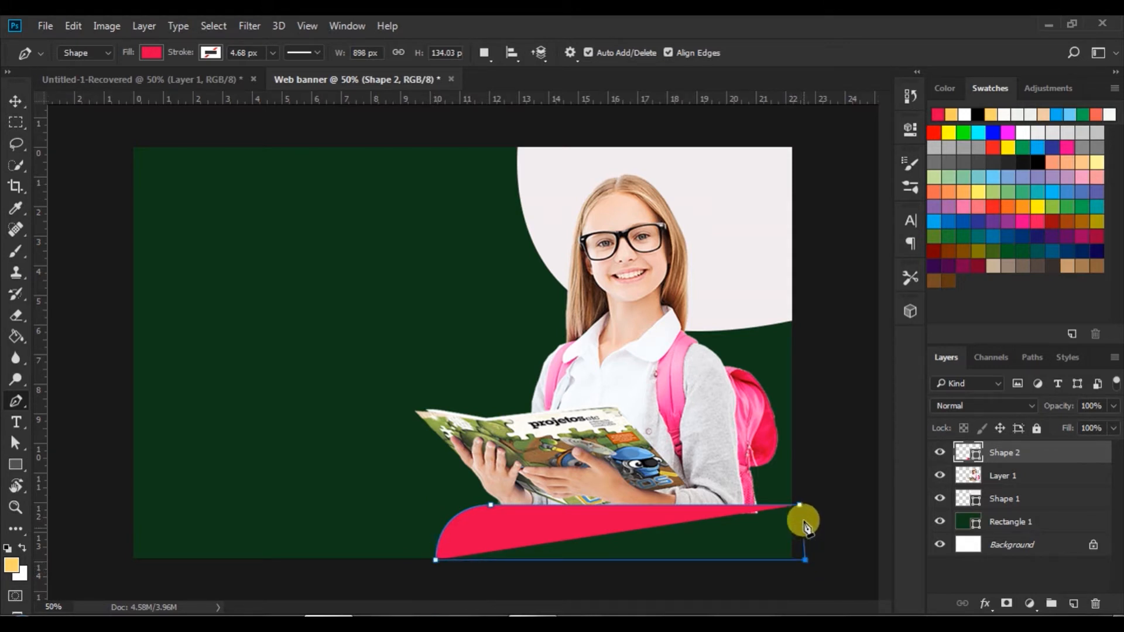
click(799, 505)
Step: Fill the new lower shape with white and move it slightly down to meet the bottom edge of the student photo
click(153, 53)
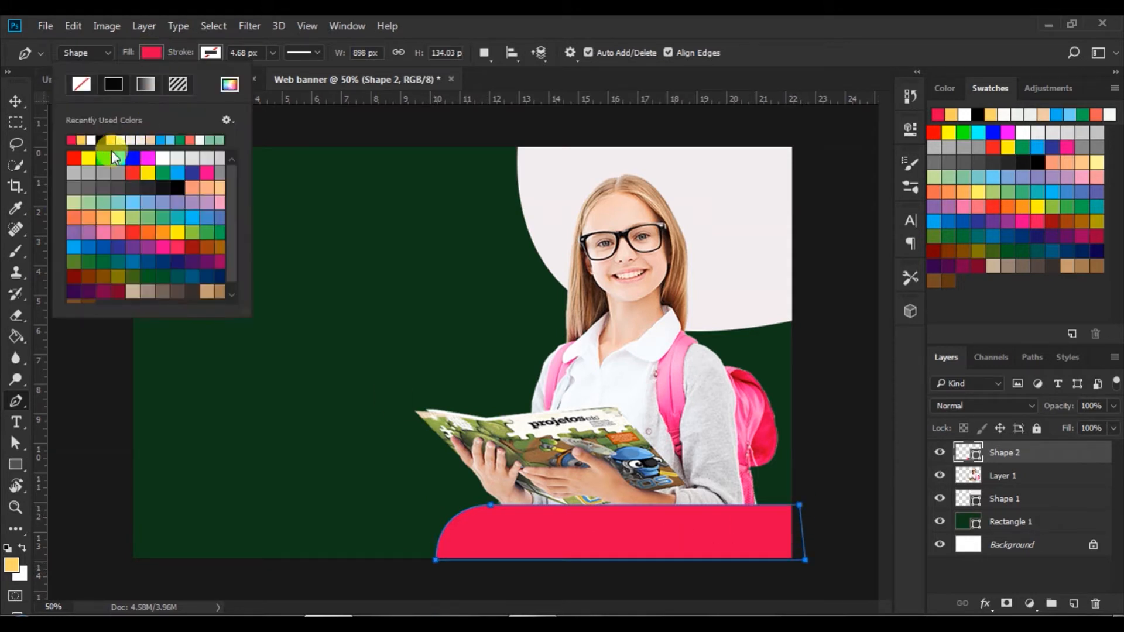
click(94, 140)
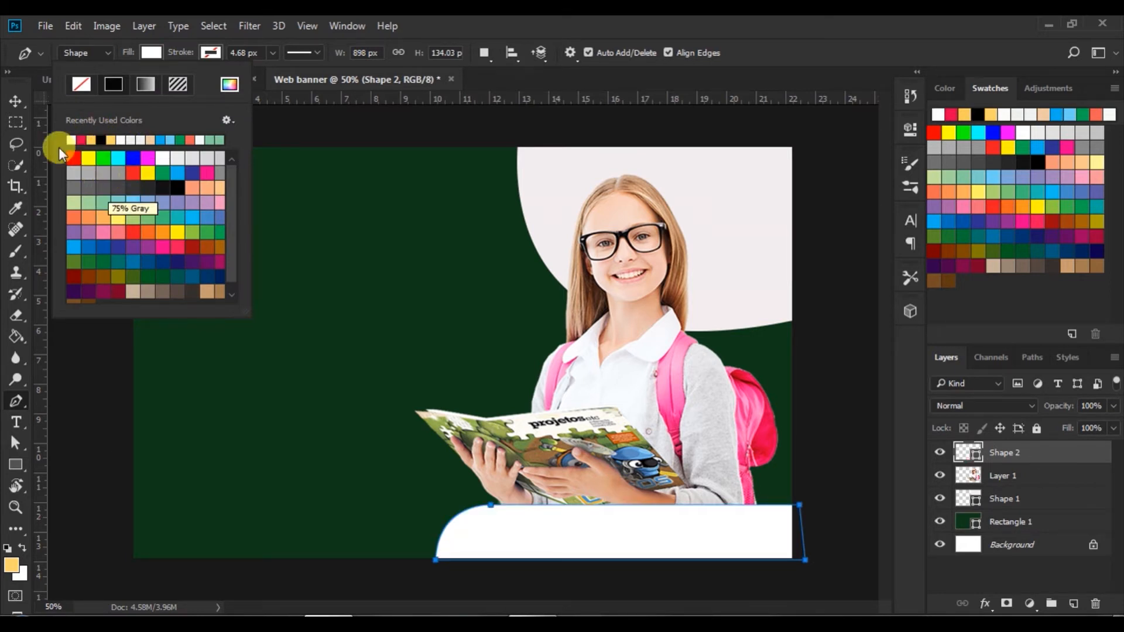
click(13, 102)
click(728, 517)
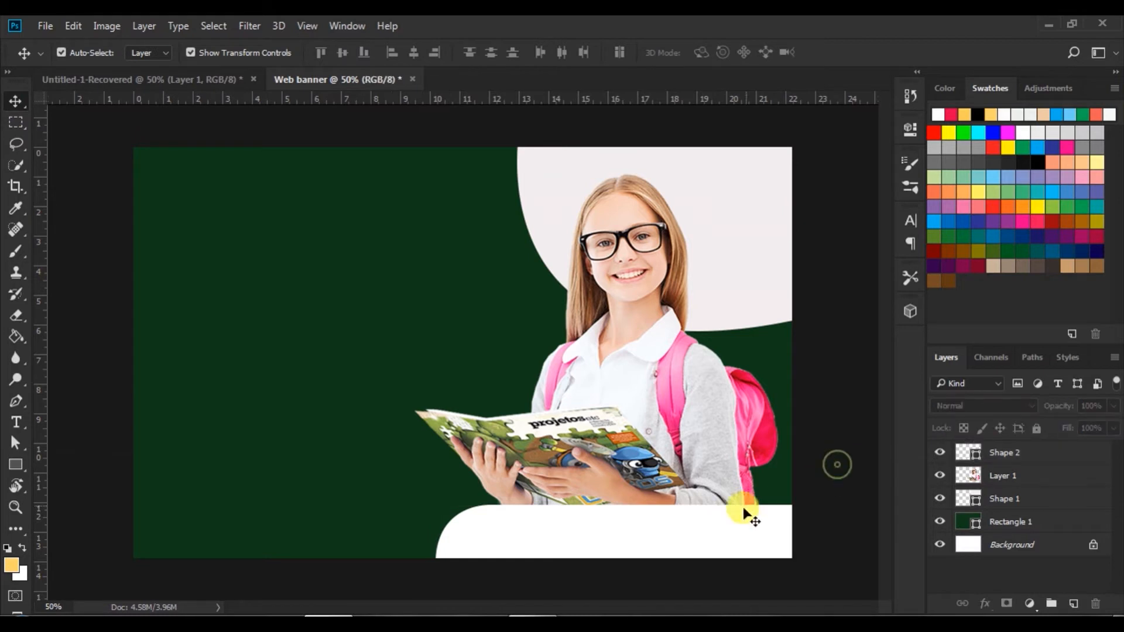
drag(695, 530, 696, 542)
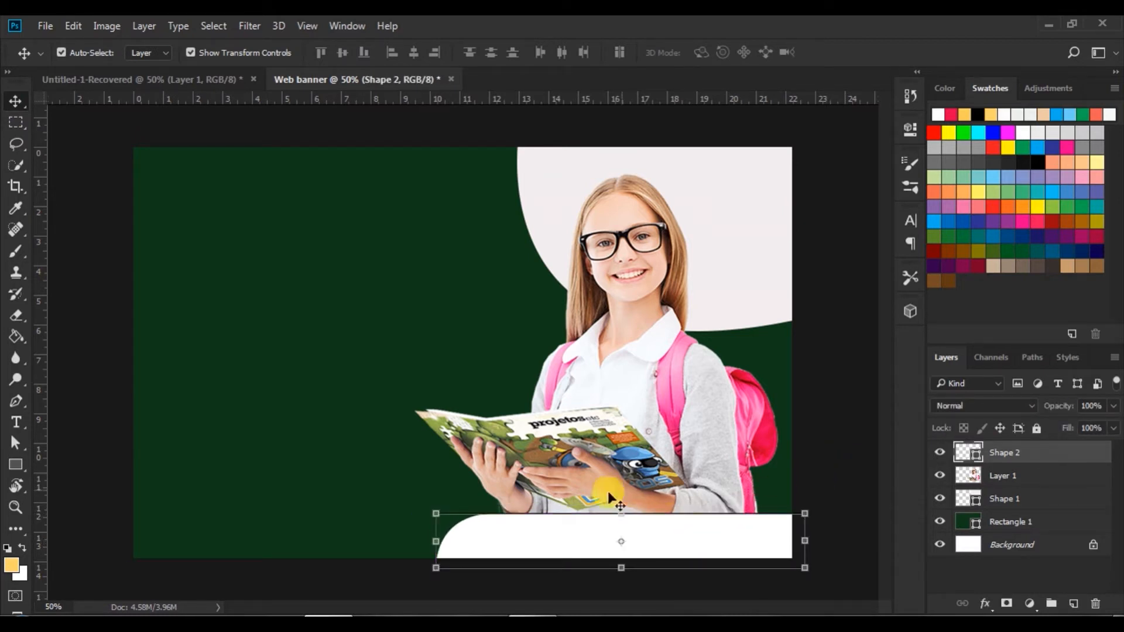
click(844, 443)
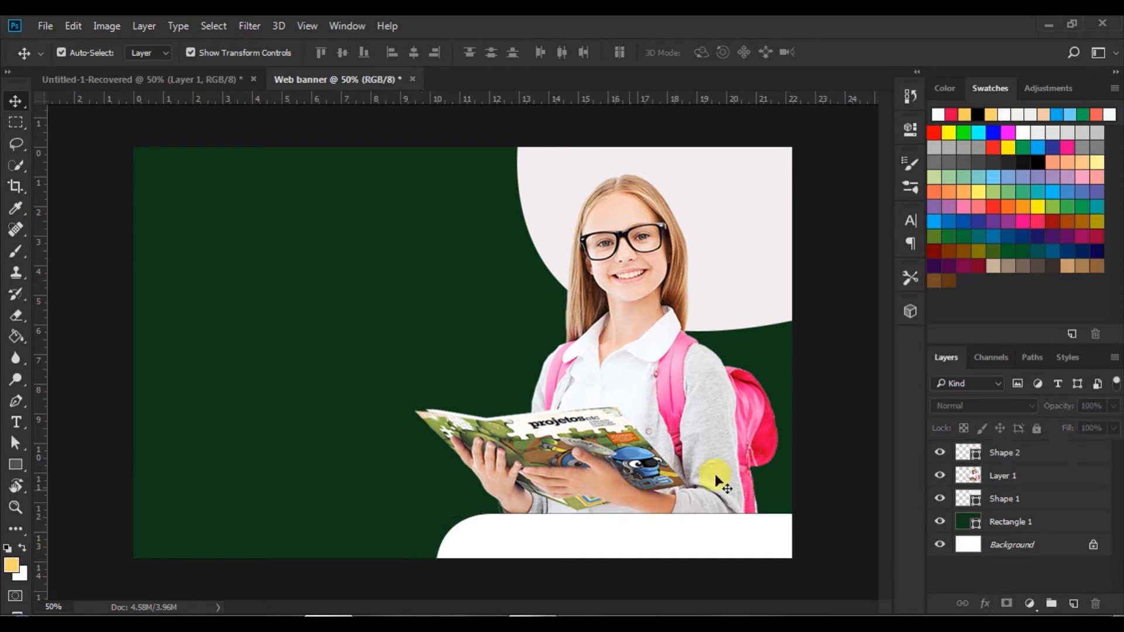
click(709, 534)
click(16, 464)
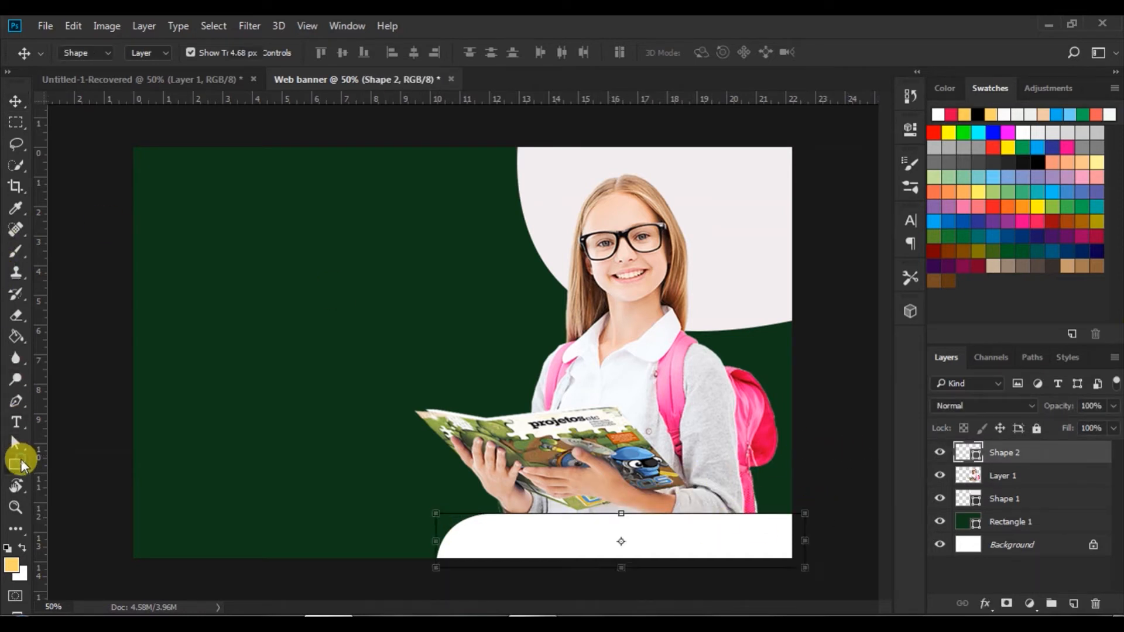
click(14, 100)
click(98, 262)
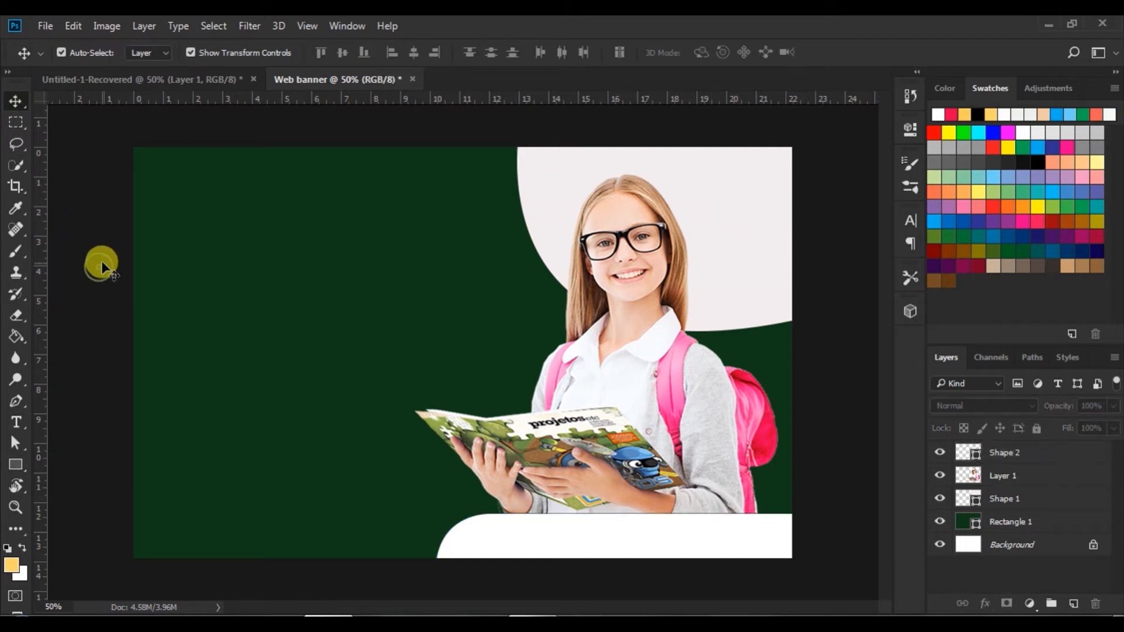
Step: Reshape the off-white corner shape to about 693 × 505 px by lowering its bottom-right anchor and pulling its curve handle outward
click(717, 224)
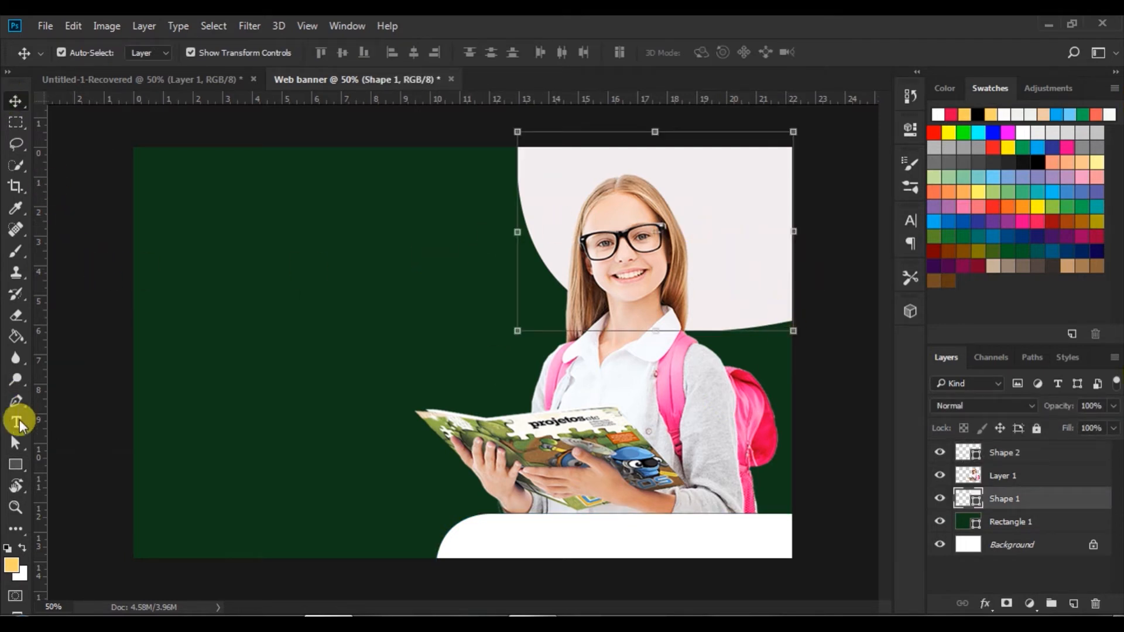
click(15, 447)
click(794, 323)
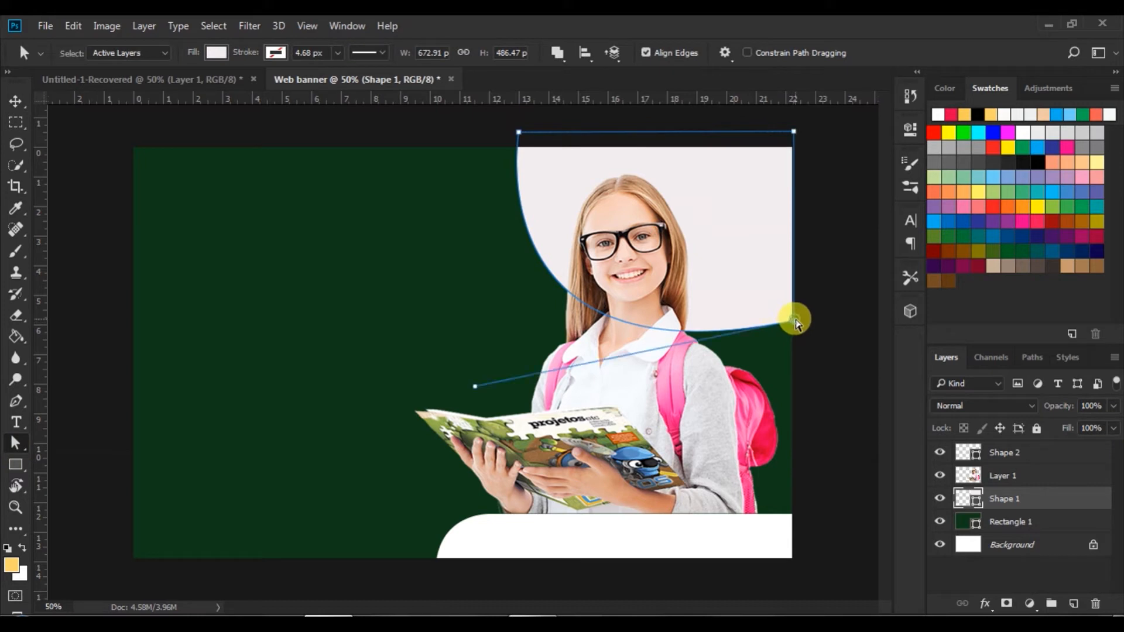
drag(795, 324, 793, 334)
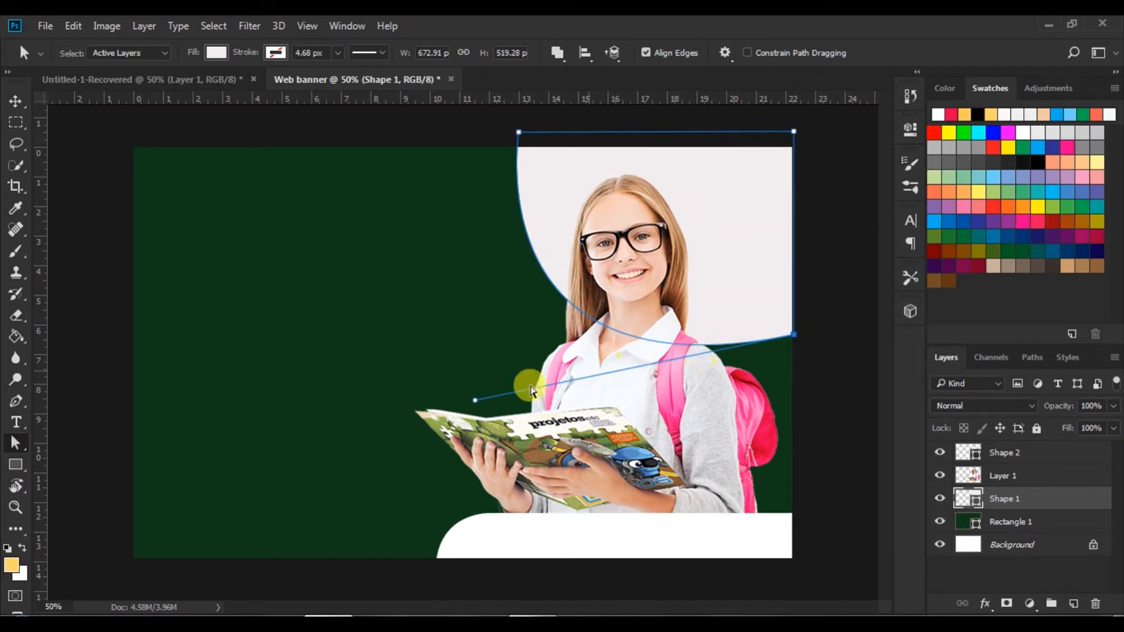
click(451, 374)
click(790, 333)
click(792, 334)
drag(473, 400, 422, 373)
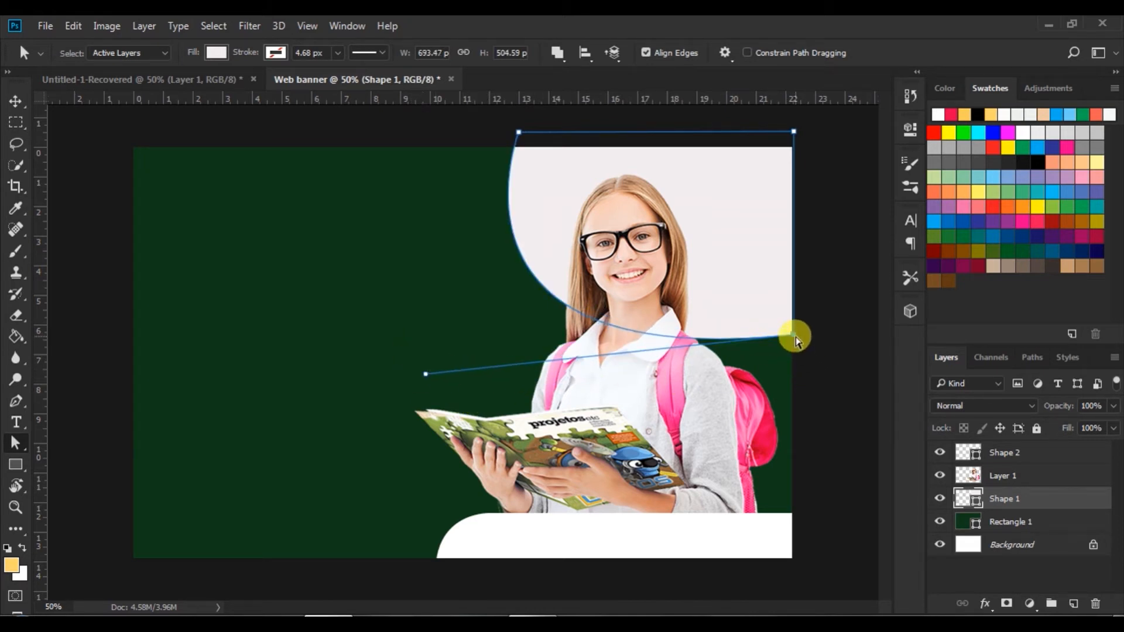
Step: Widen the off-white corner shape to about 732 px by moving its upper-left anchor outward, and deselect it
drag(516, 132, 498, 131)
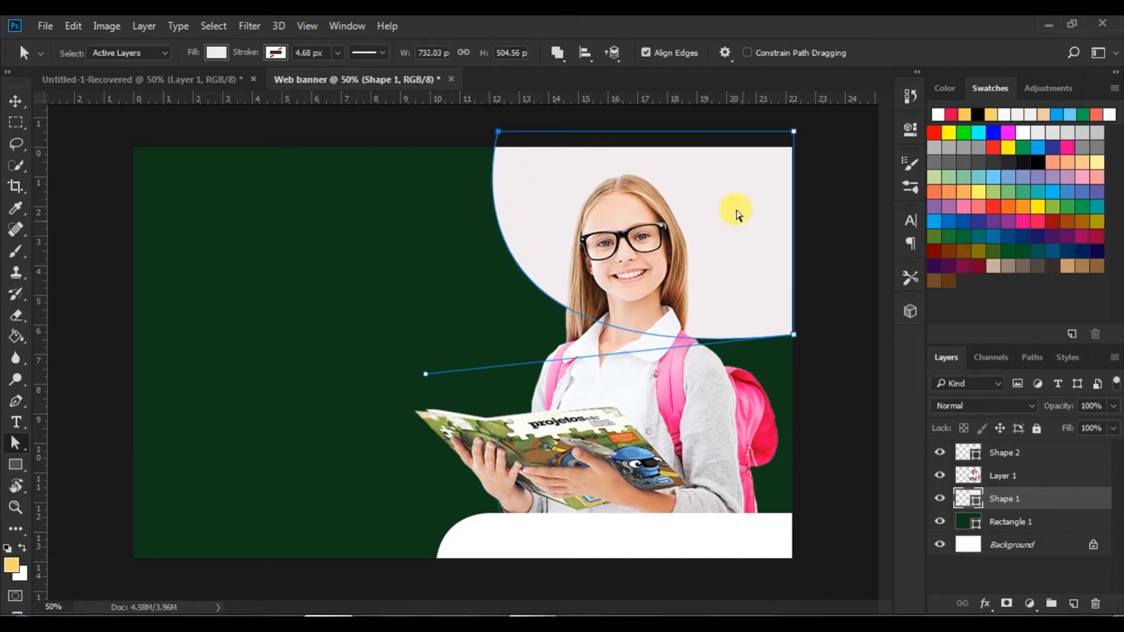
click(16, 103)
click(71, 201)
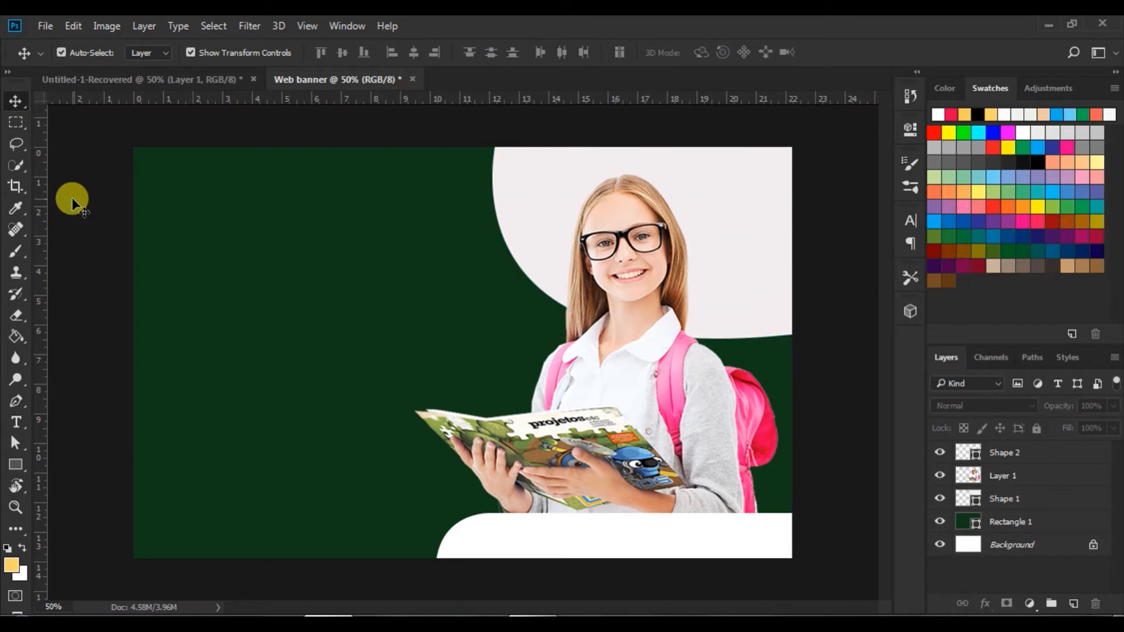
Step: Move the off-white corner shape further up and narrow it from its left side to about 88.79% width
click(728, 271)
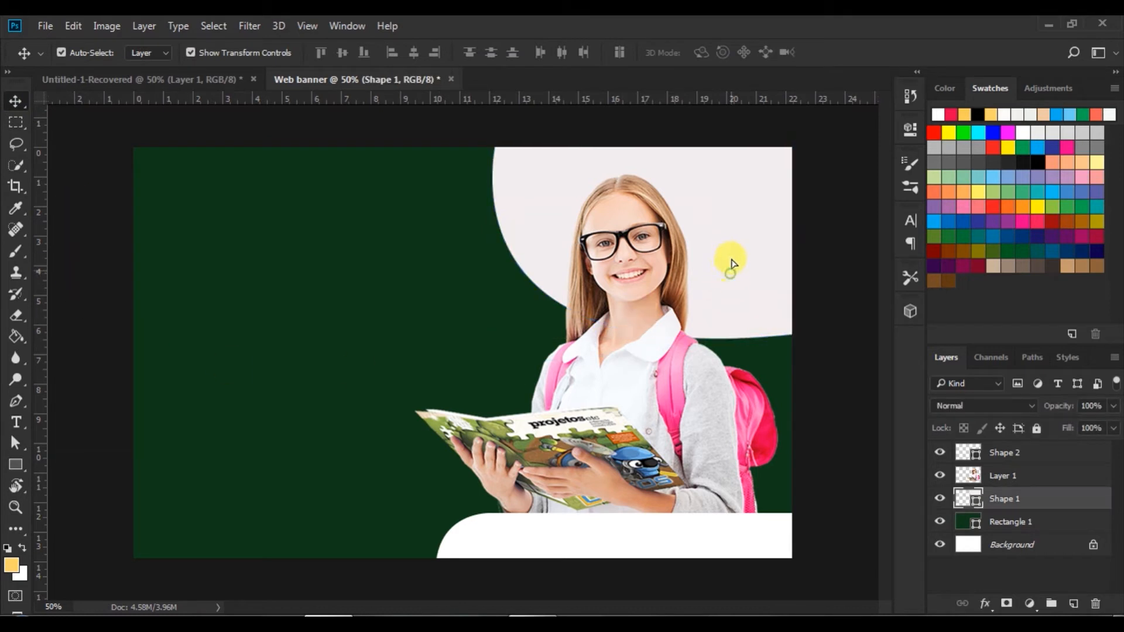
click(827, 321)
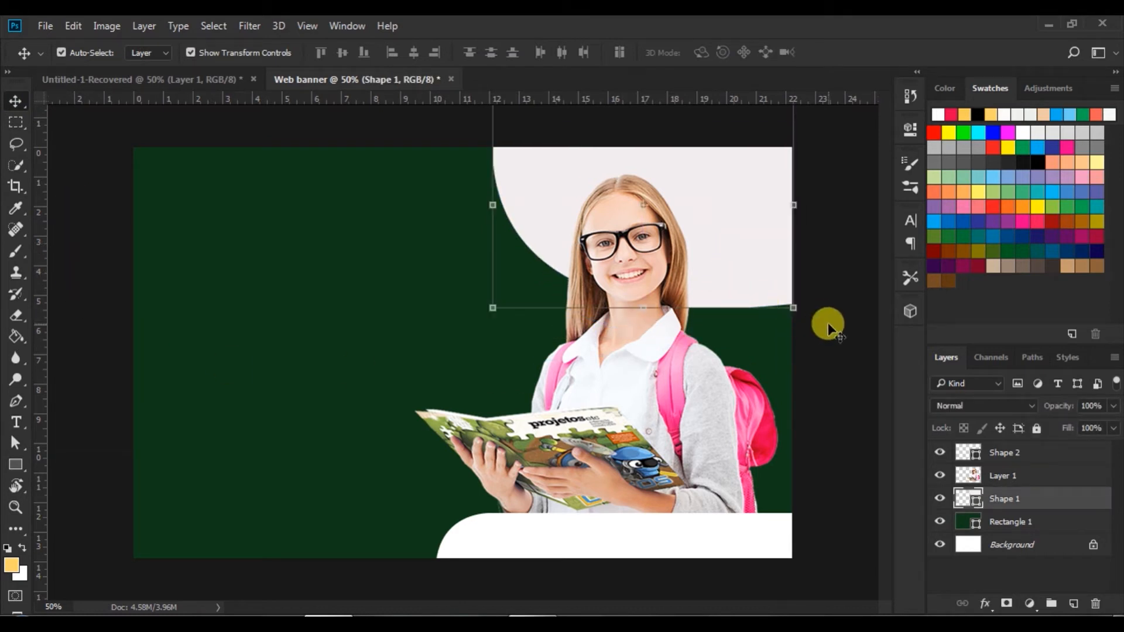
click(765, 256)
drag(492, 205, 527, 205)
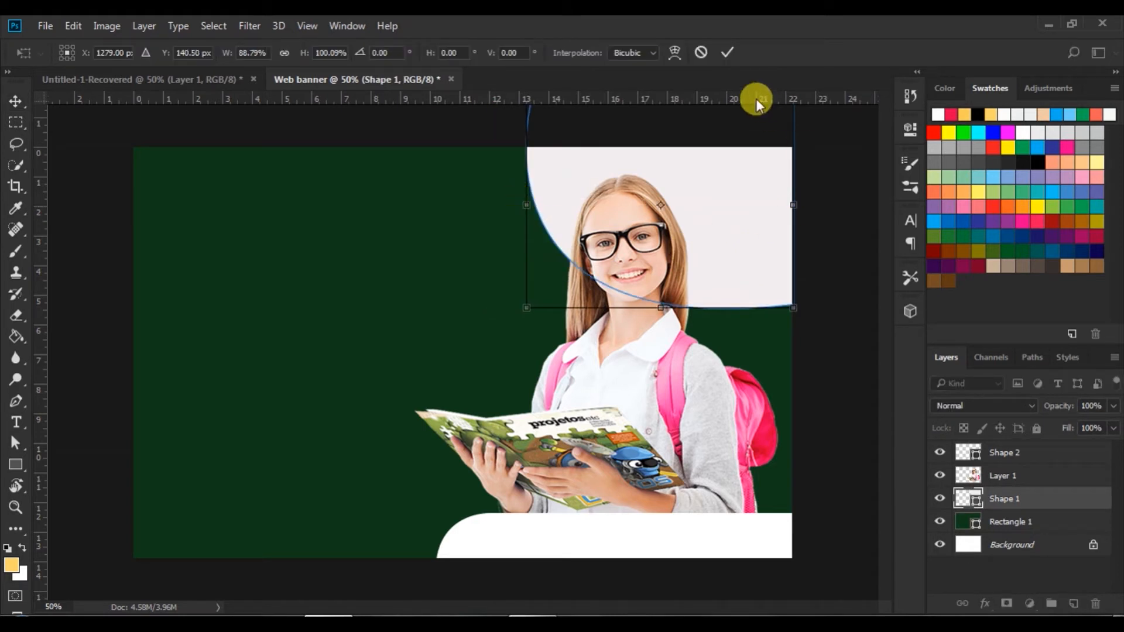
click(724, 51)
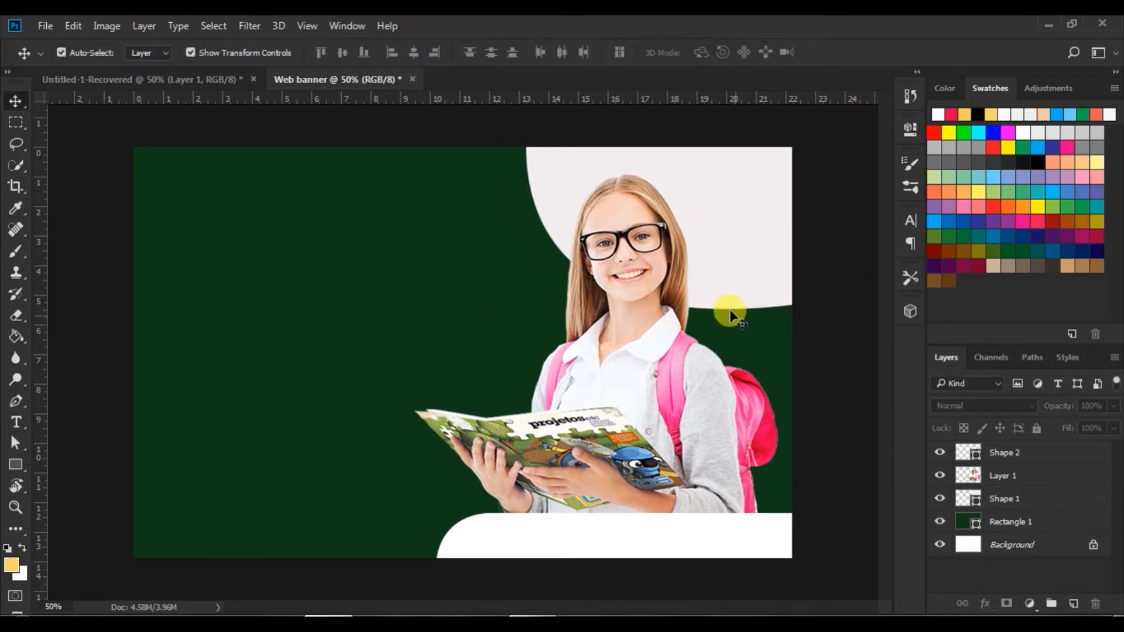
Step: Shift the student photo slightly right and down, and move the white lower shape slightly left
drag(633, 390, 639, 393)
click(850, 360)
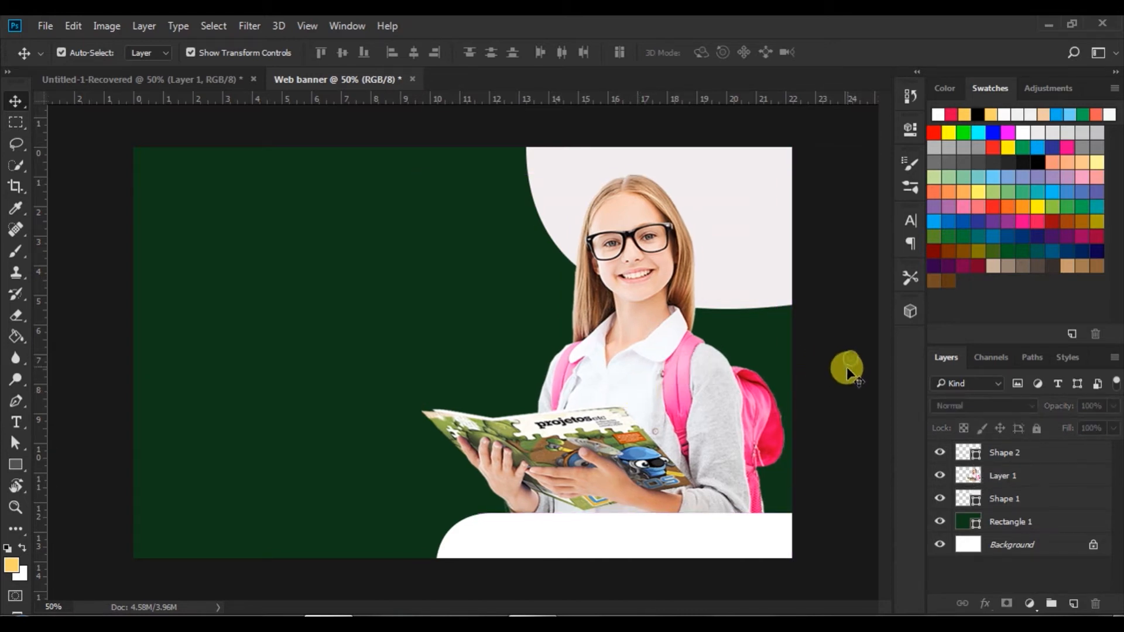
click(624, 532)
drag(620, 529, 615, 535)
click(825, 432)
Step: Add the two-line heading "SCHOOL ADMISSION" on the green area beside the student, using the yellow foreground color #fcd468
click(15, 422)
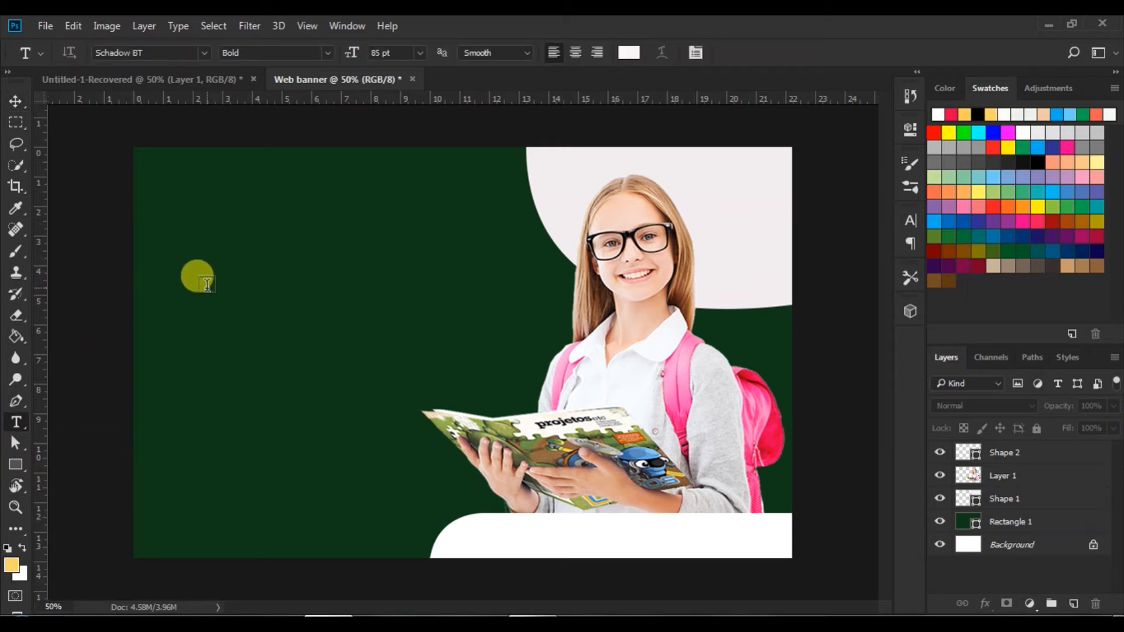
click(207, 284)
click(628, 52)
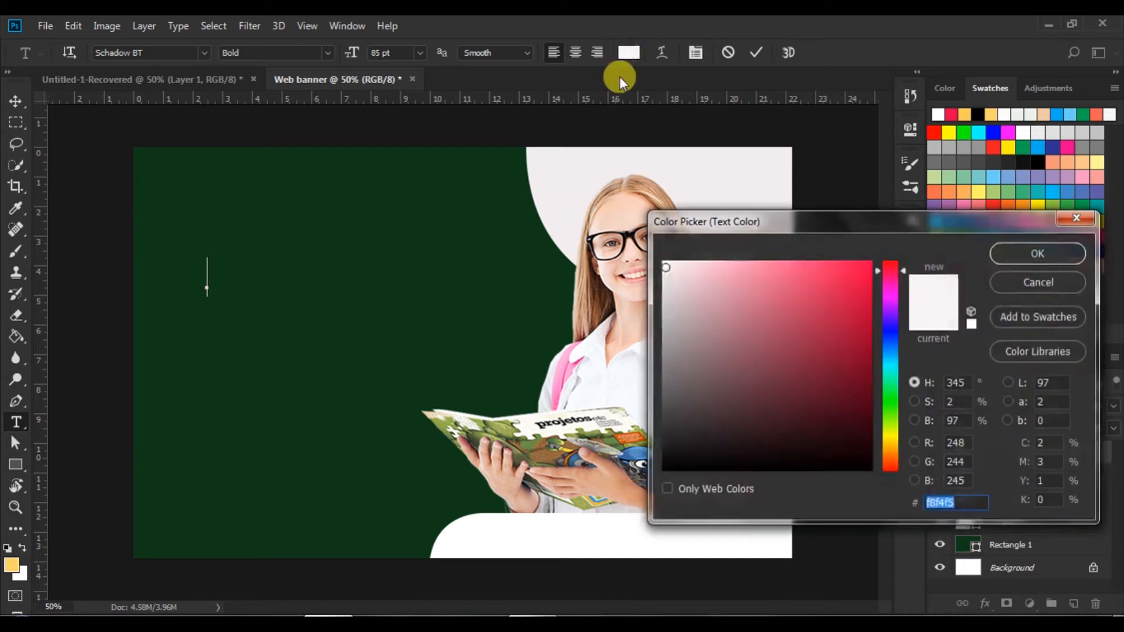
click(11, 562)
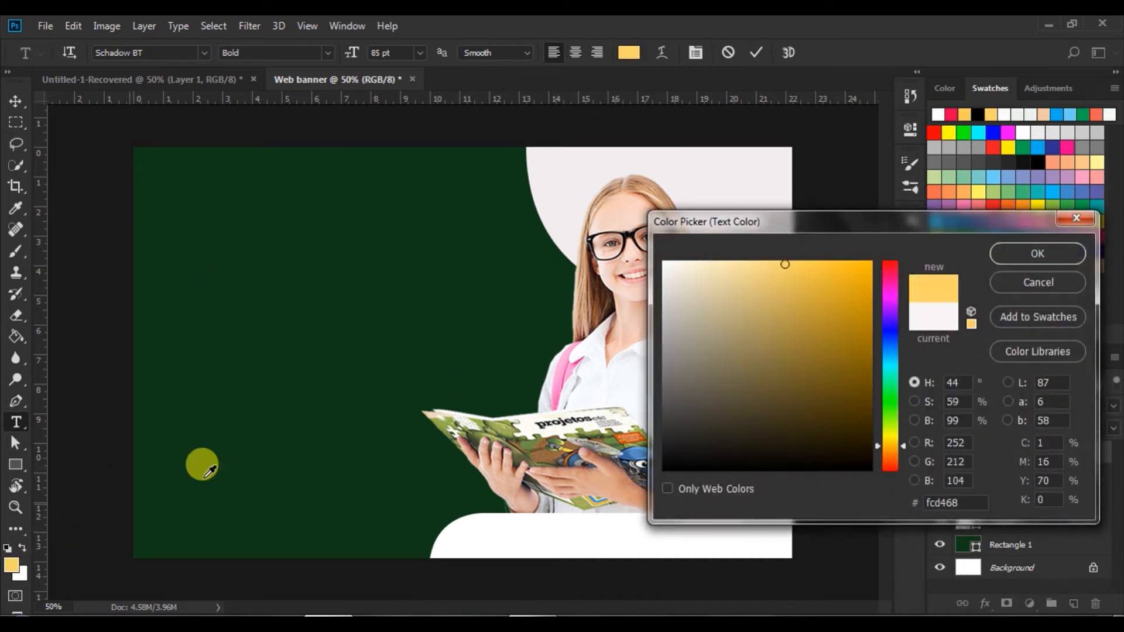
click(1025, 248)
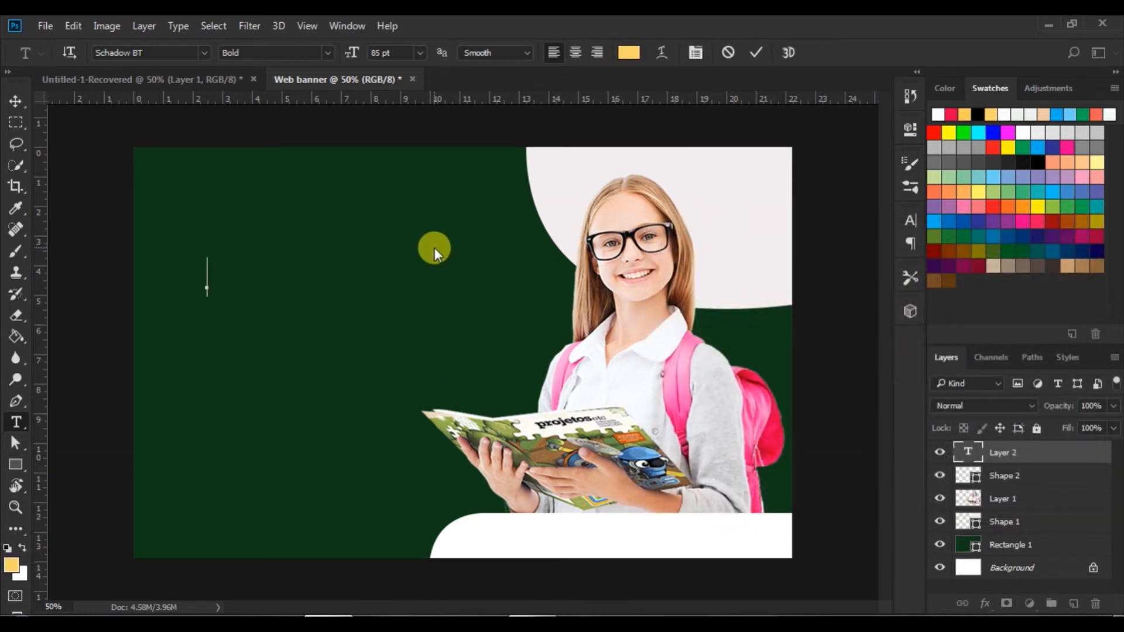
text(SCHOOL)
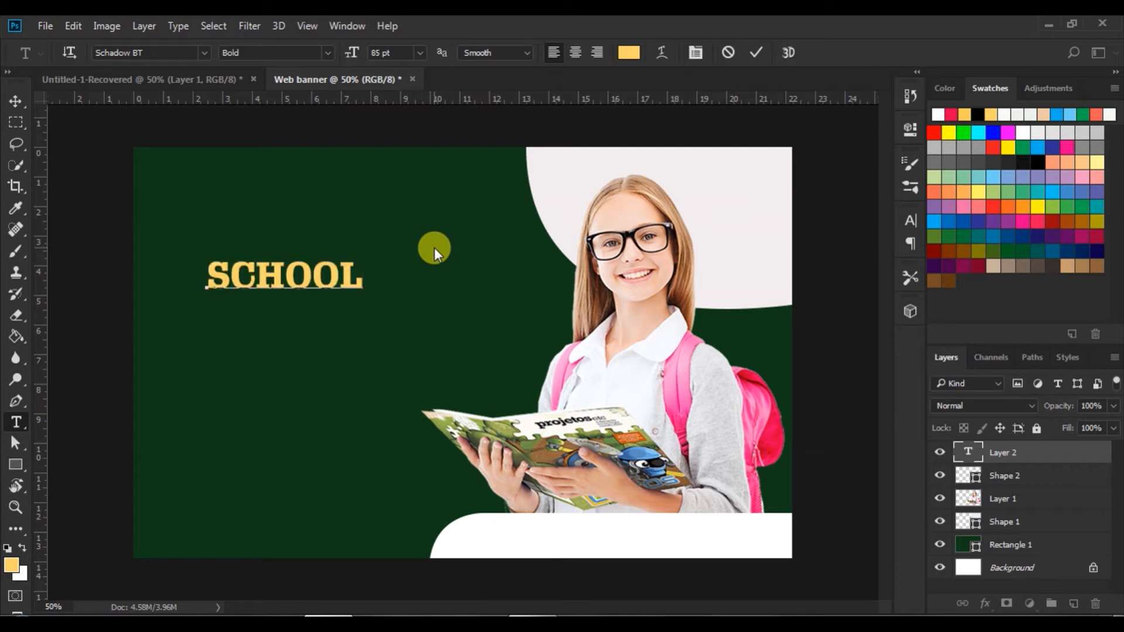
key(Return)
text(ADMISSION)
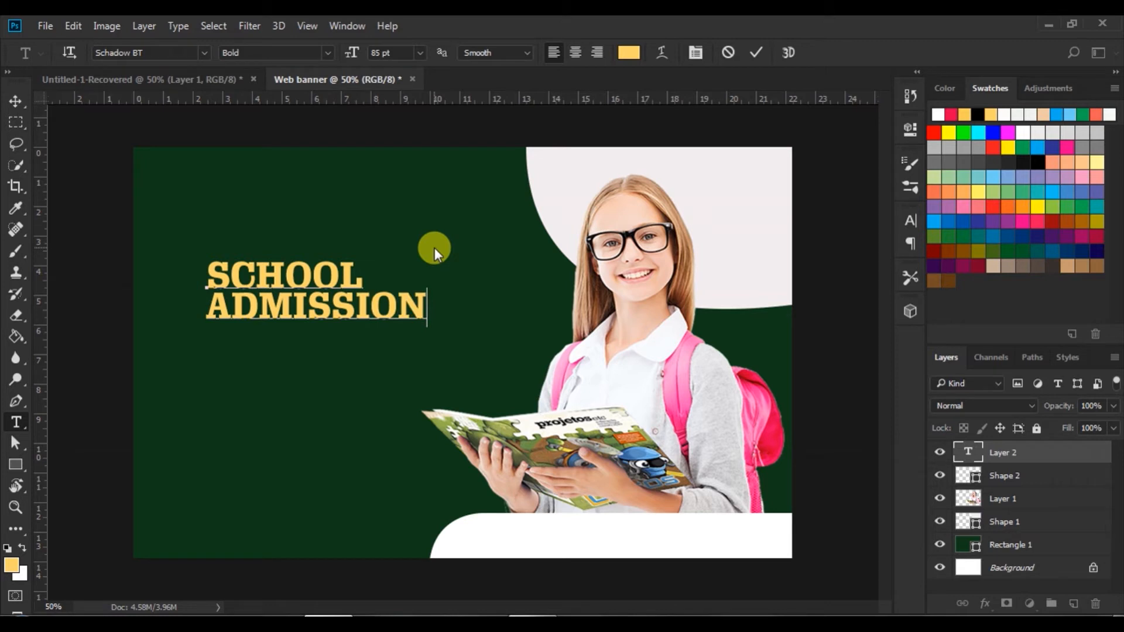
Step: Recolor the whole heading to a deeper golden yellow, about #efbf3d, and move it slightly up and left
click(209, 270)
key(ctrl+a)
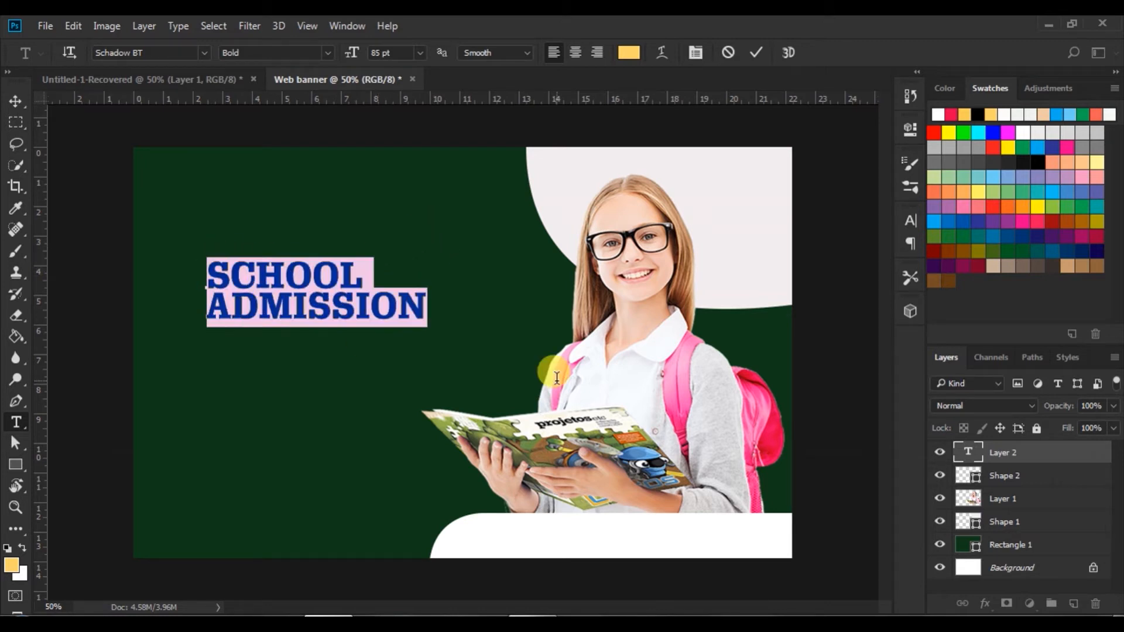
click(629, 52)
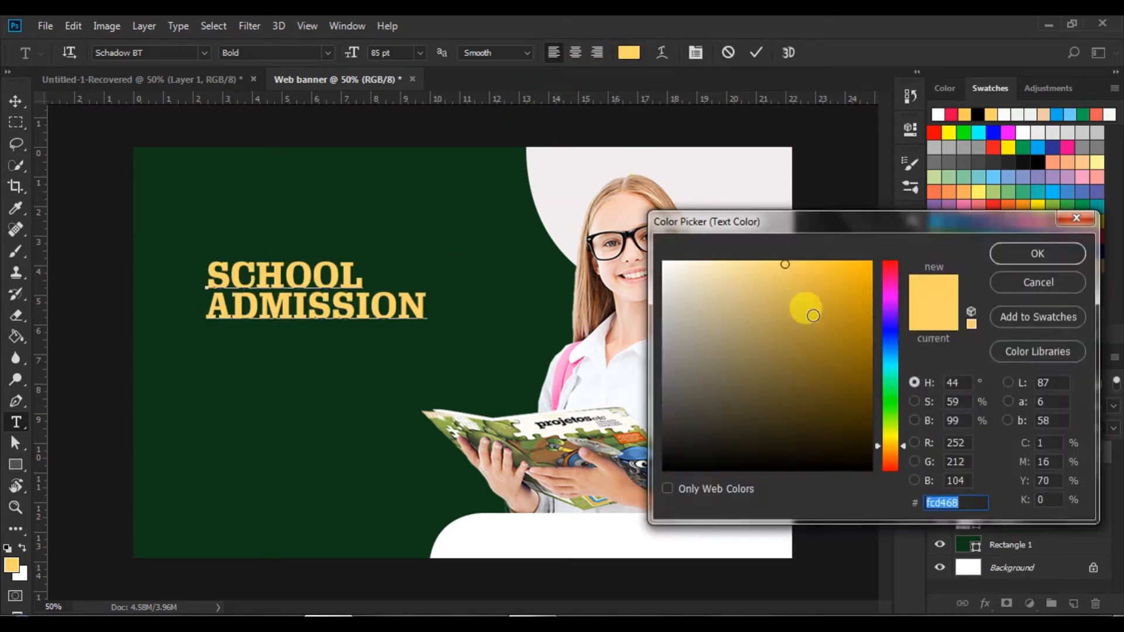
drag(802, 269, 818, 274)
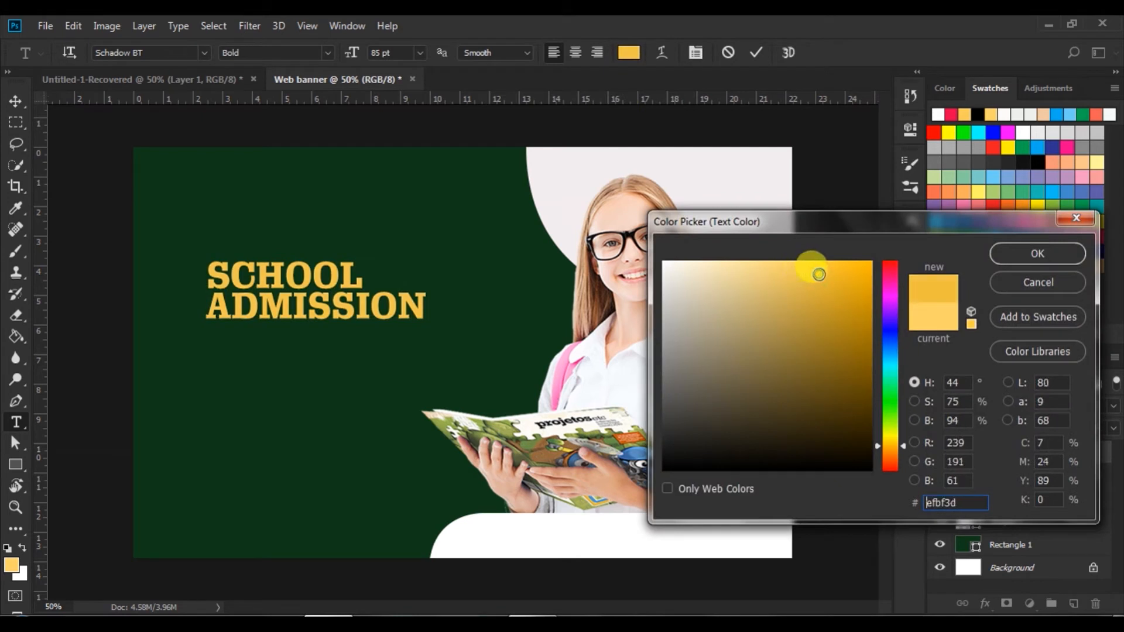
click(1015, 252)
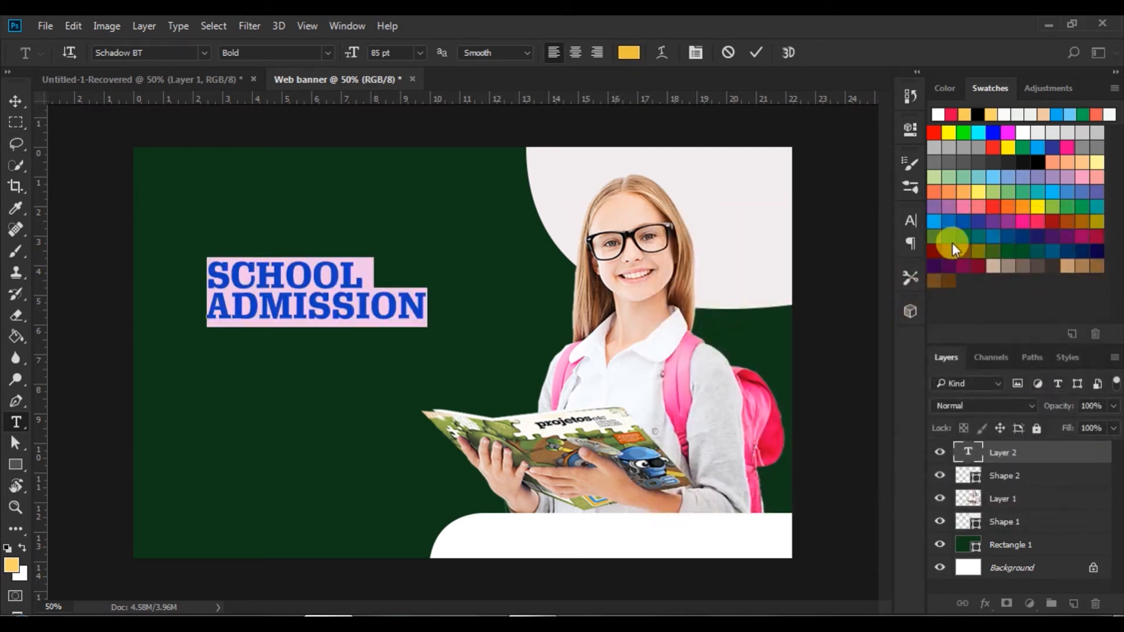
click(10, 103)
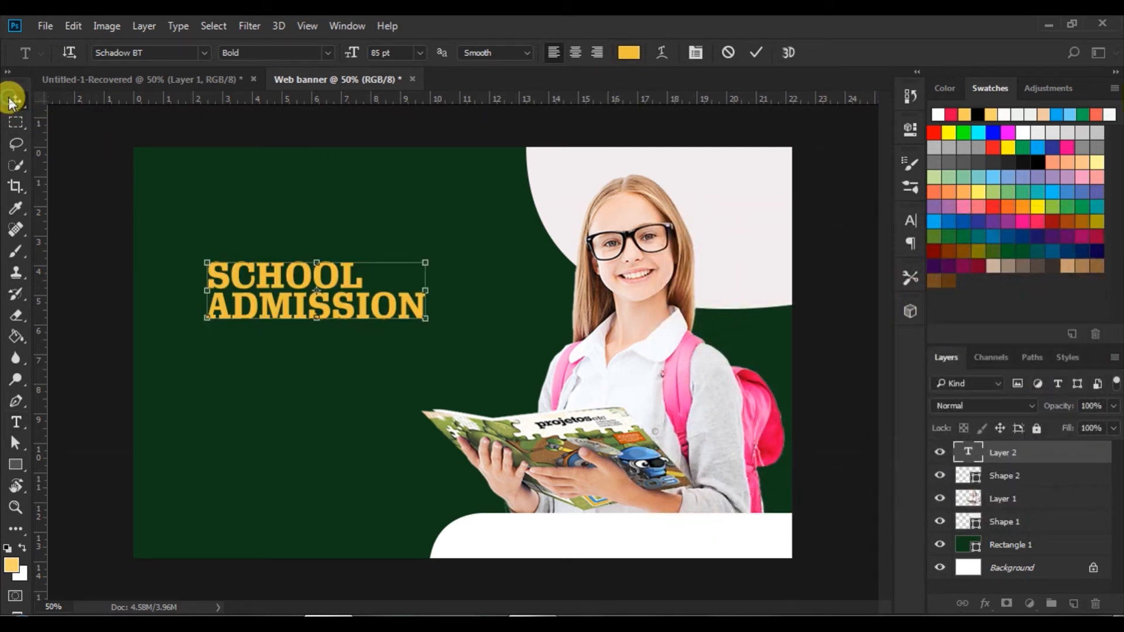
drag(286, 313, 258, 302)
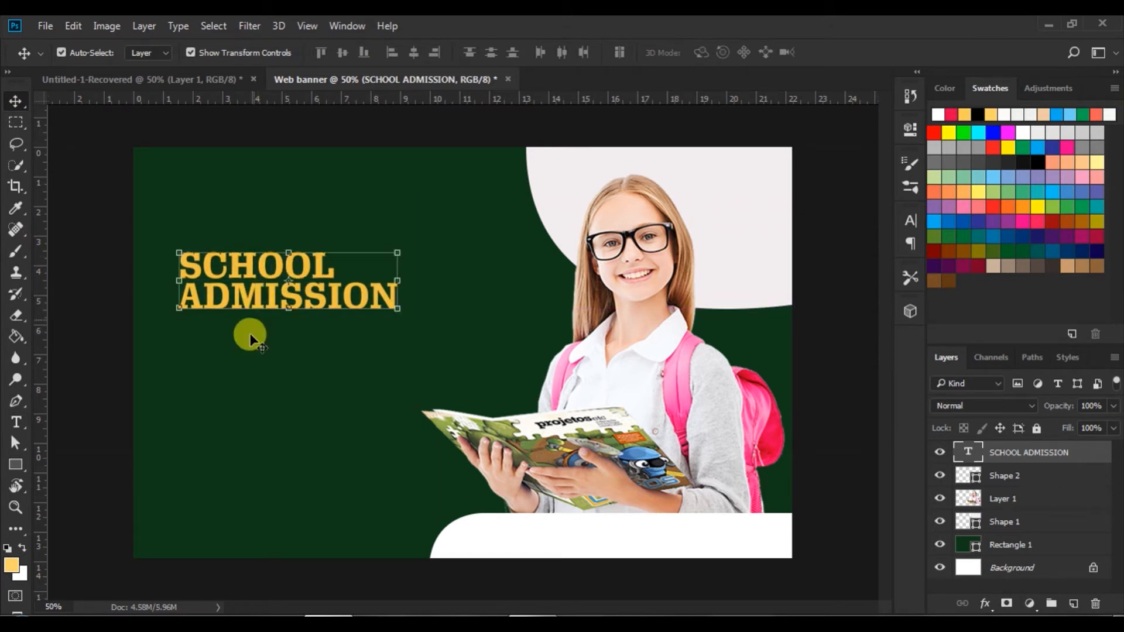
Step: Add the 30 pt text line "NOW OPEN FOR REGISTRATION" directly below the "SCHOOL ADMISSION" heading
click(99, 374)
click(17, 422)
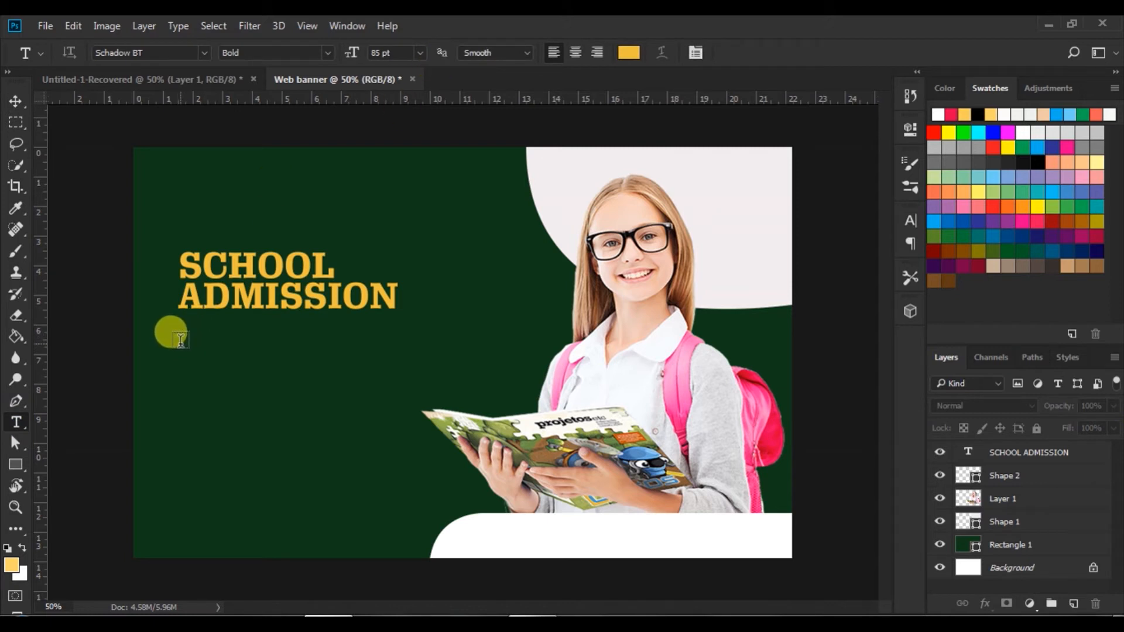
click(178, 336)
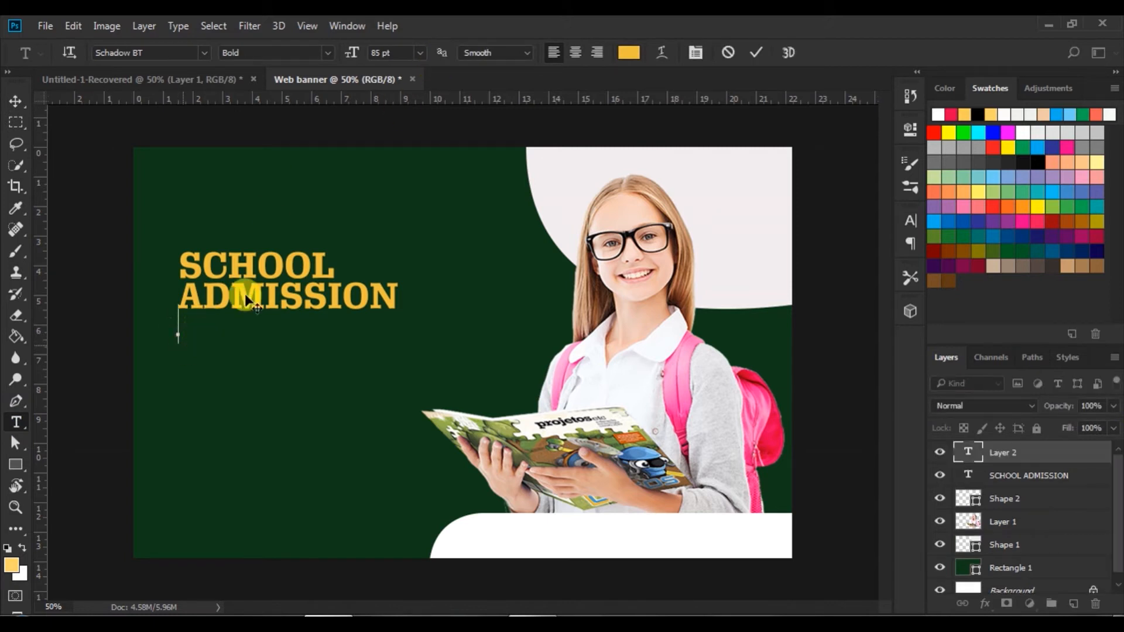
click(419, 52)
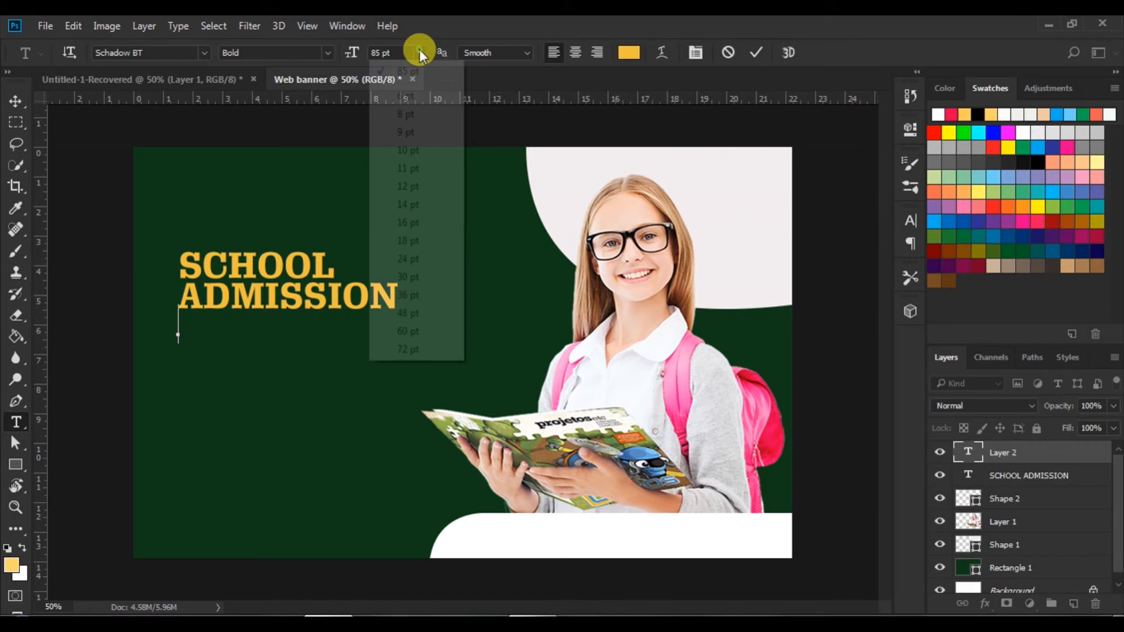
click(409, 279)
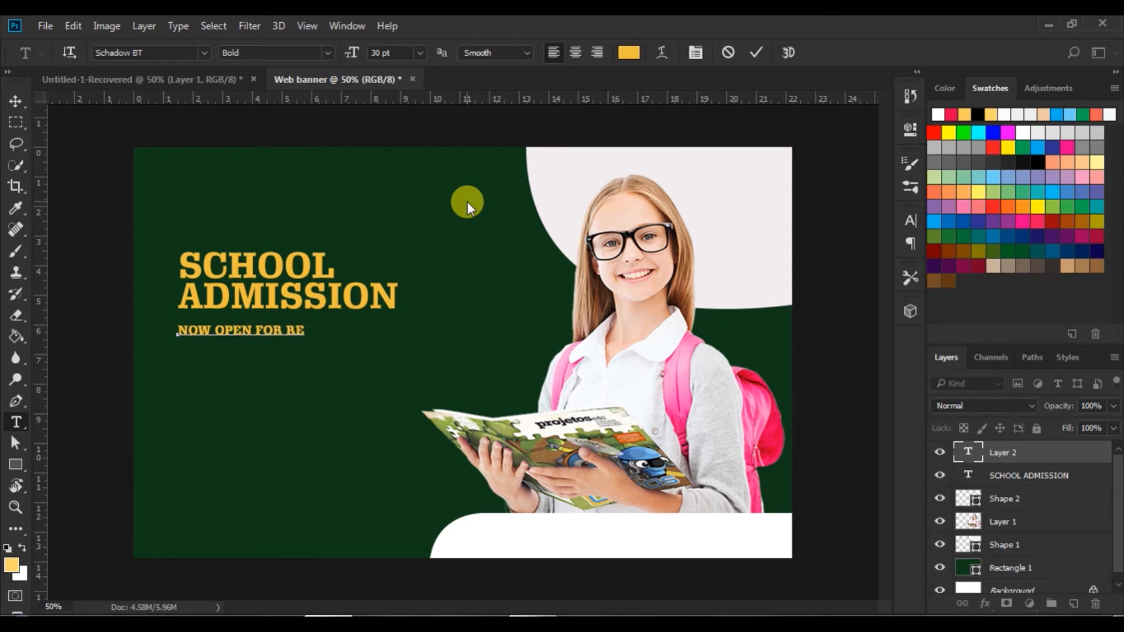
text(STRATION)
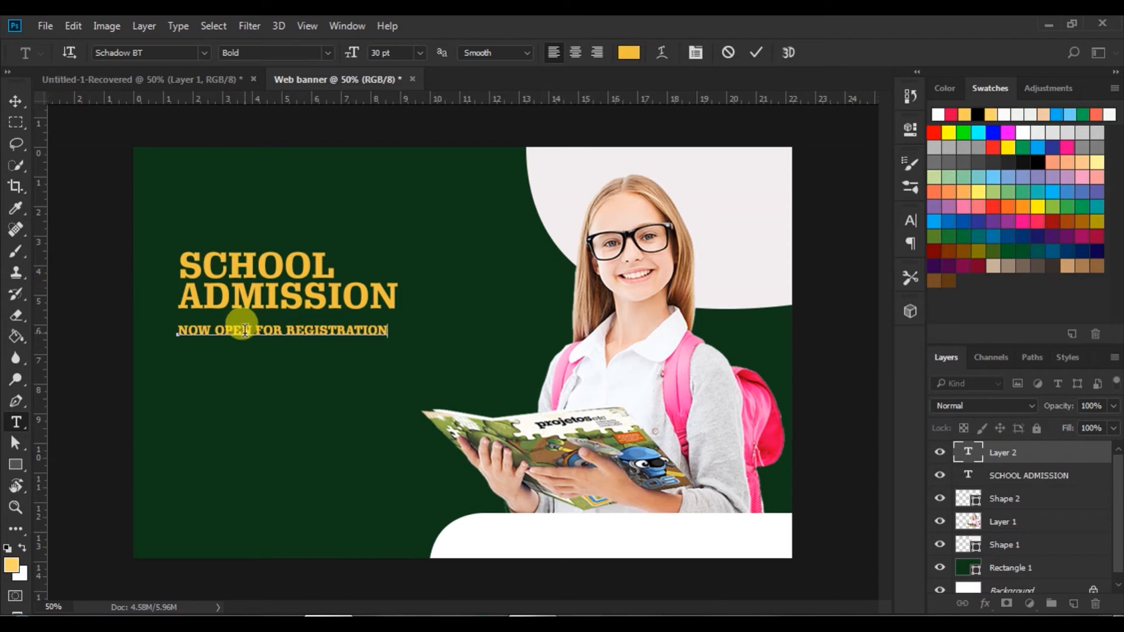
Step: Recolor the words "NOW OPEN" in the tagline to off-white #faf8f3
drag(255, 330, 73, 326)
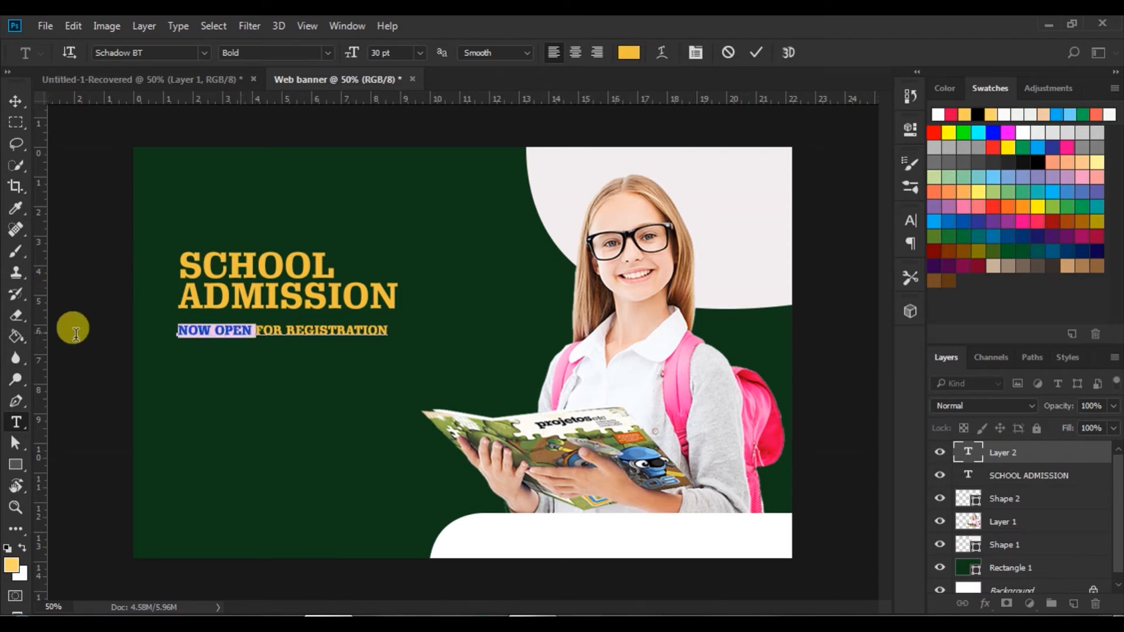
click(908, 220)
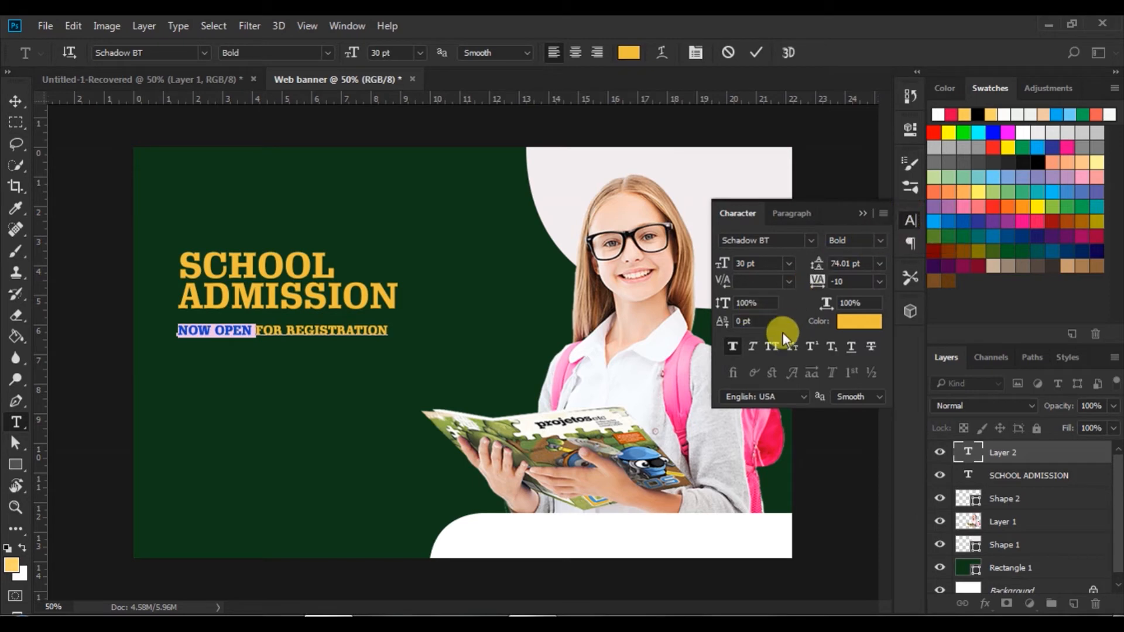
click(843, 325)
click(668, 265)
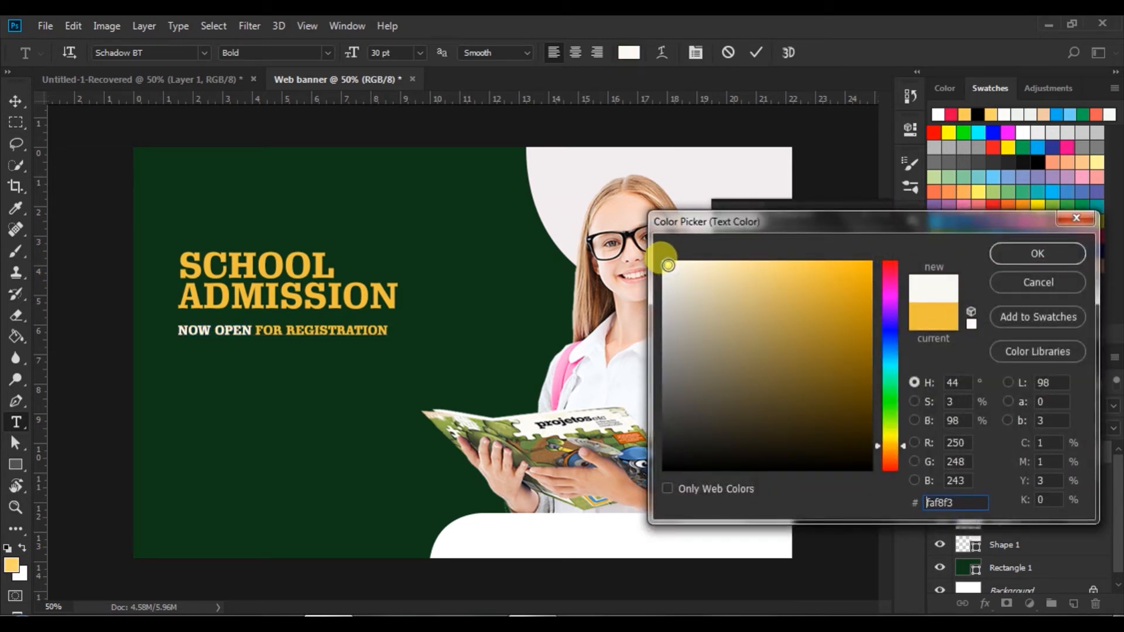
click(1042, 254)
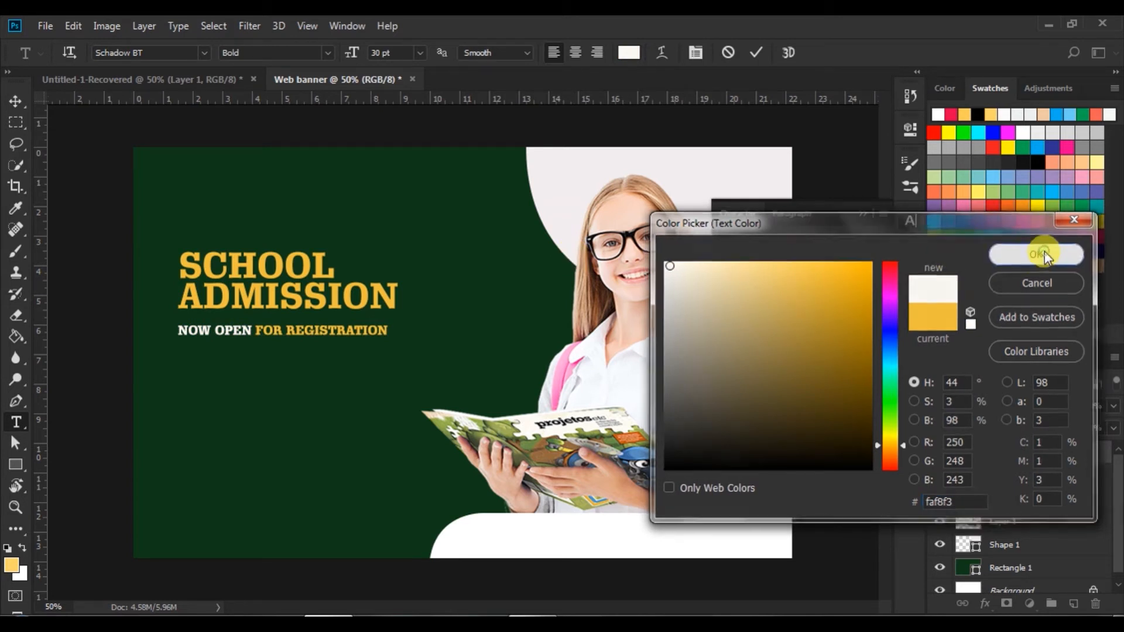
Step: Set the font size of the whole "NOW OPEN FOR REGISTRATION" tagline to 32 pt
drag(178, 330, 508, 338)
click(740, 263)
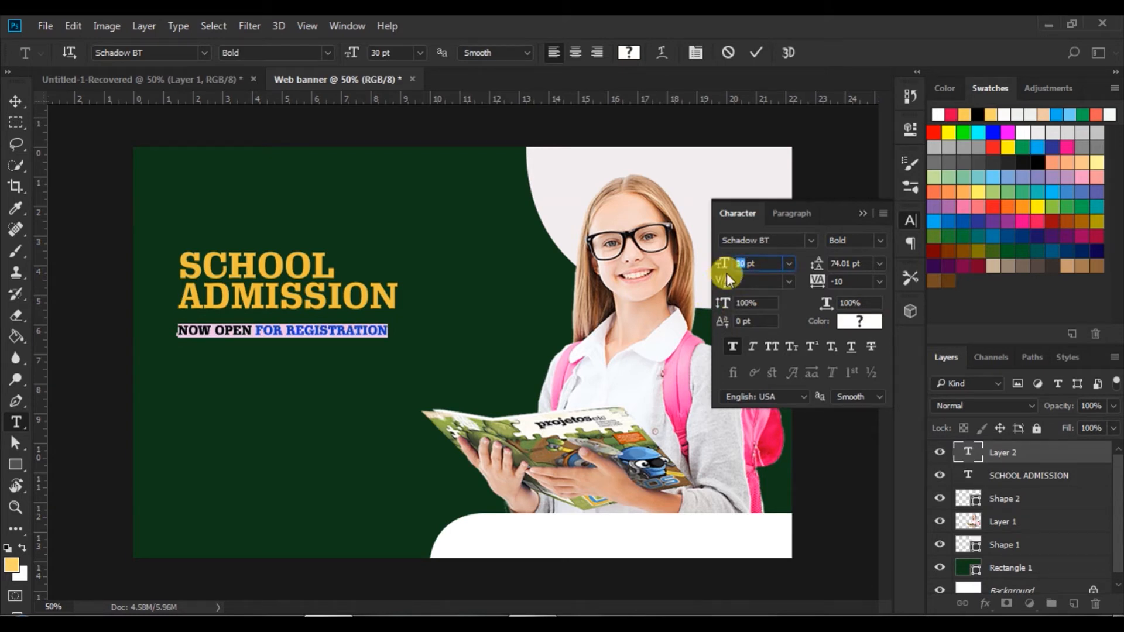
text(32)
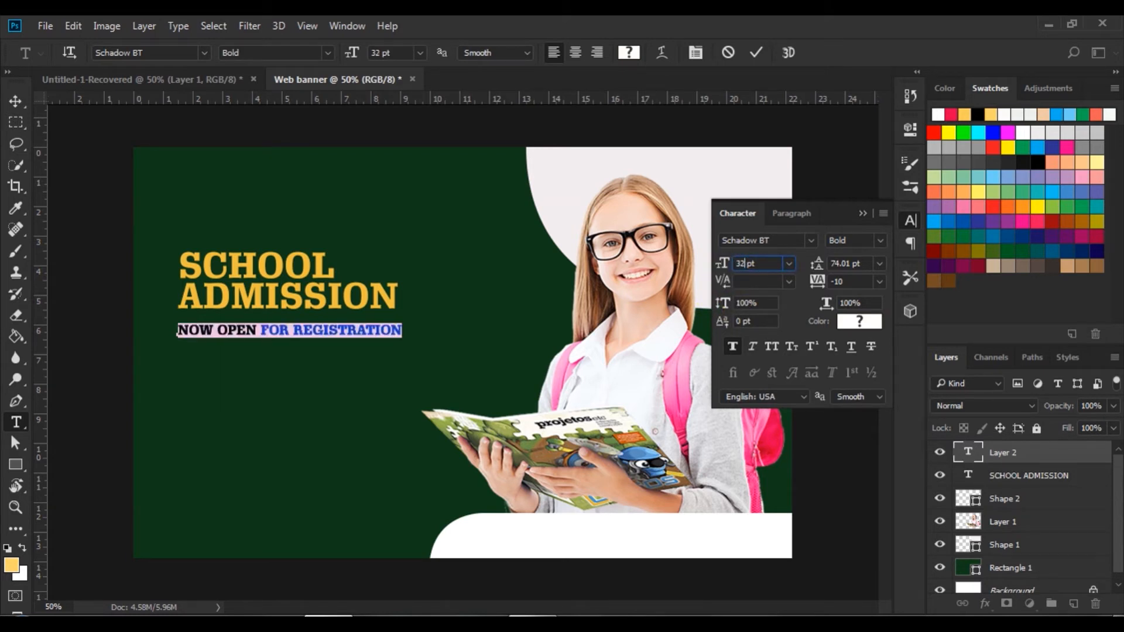
click(752, 52)
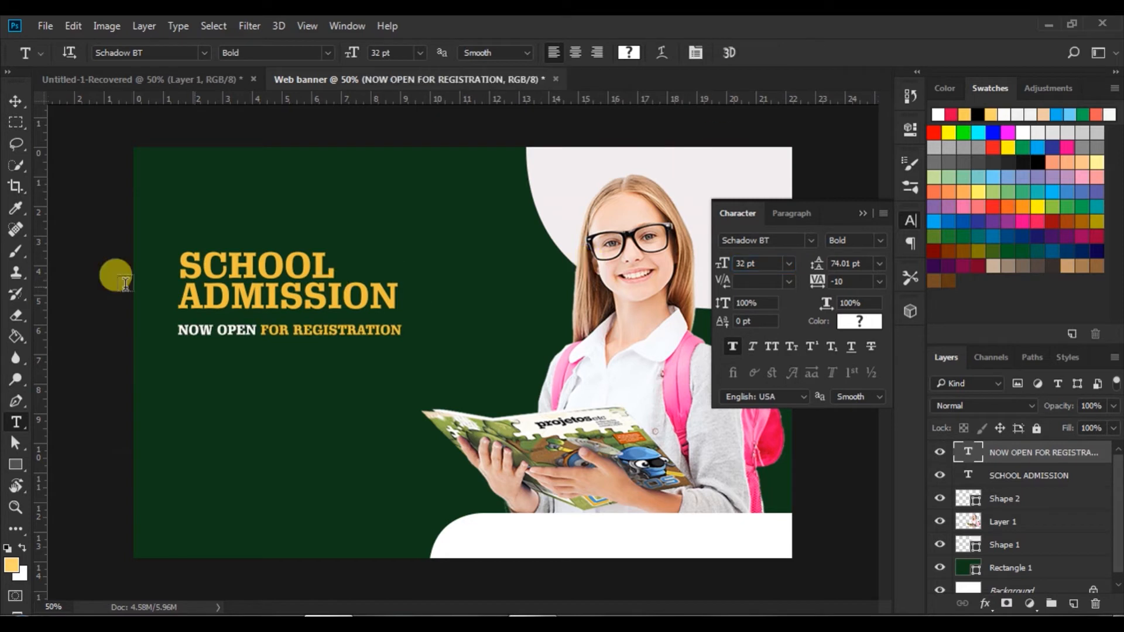
Step: Move the tagline up close beneath the "SCHOOL ADMISSION" heading and align the left edges of both texts
click(15, 103)
drag(314, 331, 325, 325)
key(Up)
key(Up)
key(Up)
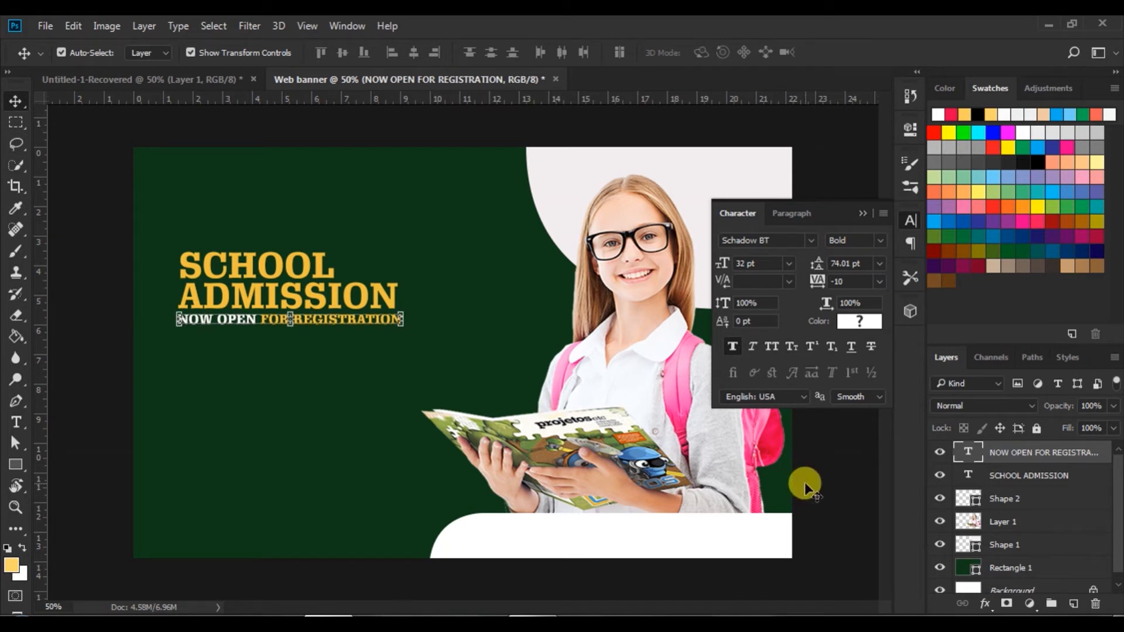
shift+click(1002, 477)
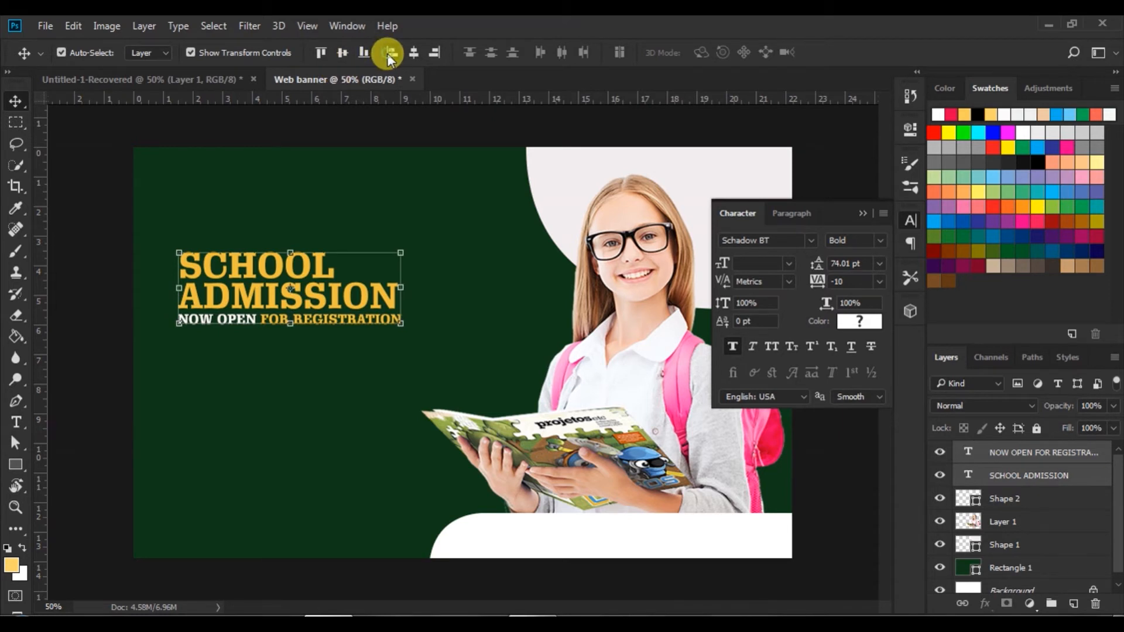
click(108, 380)
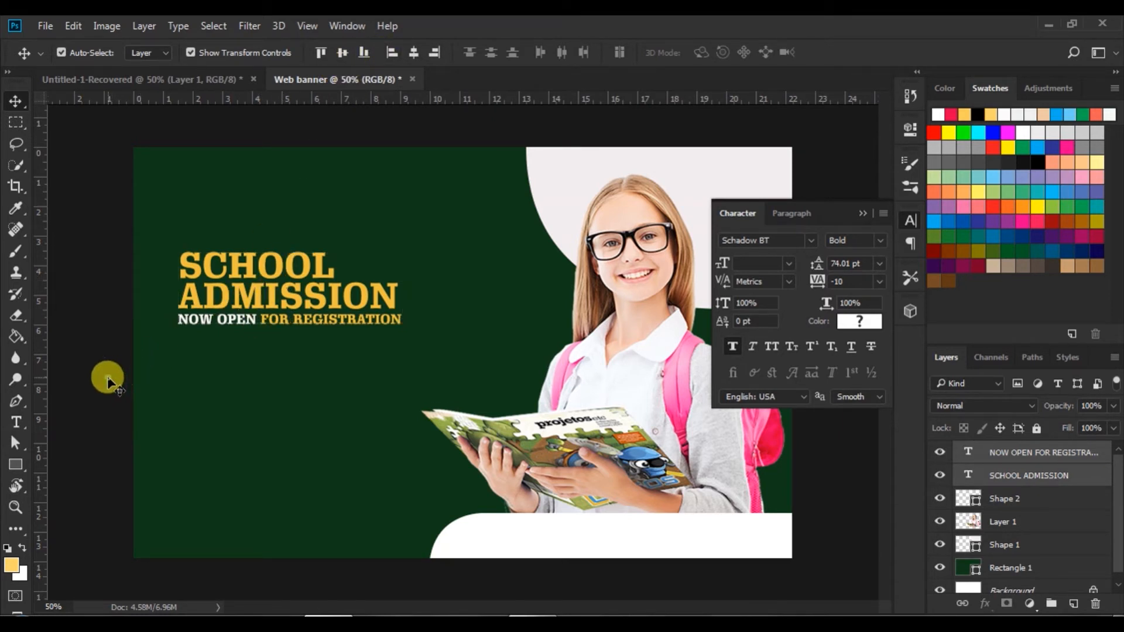
click(864, 212)
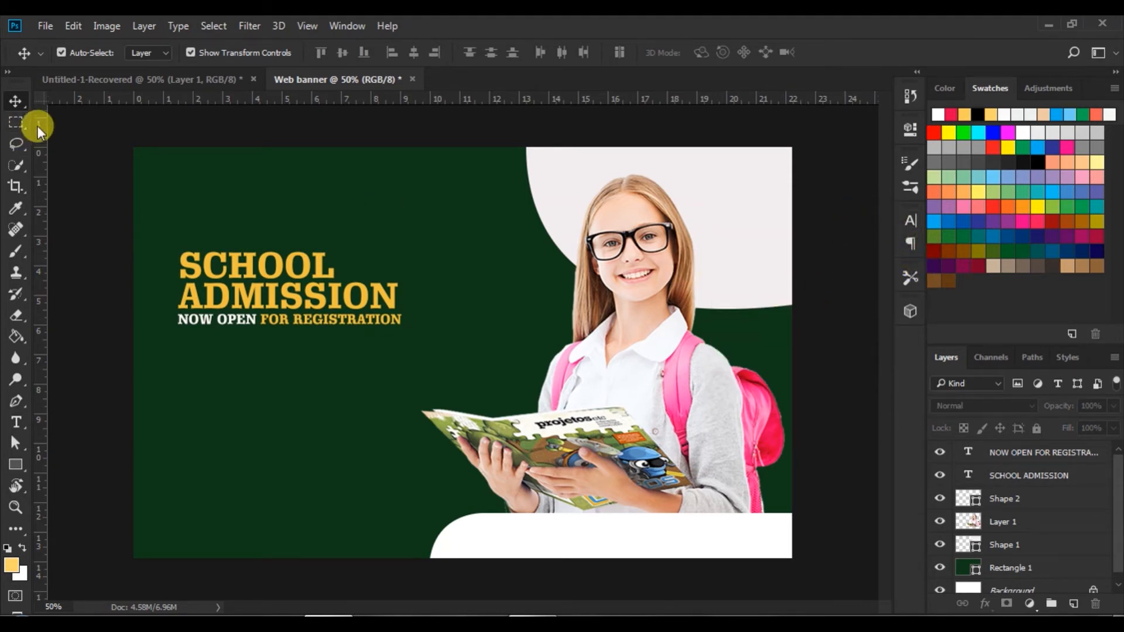
Step: Copy the three-line Lorem Ipsum paragraph from the Untitled-1-Recovered document into the Web banner, placing it below the tagline
click(75, 83)
click(229, 359)
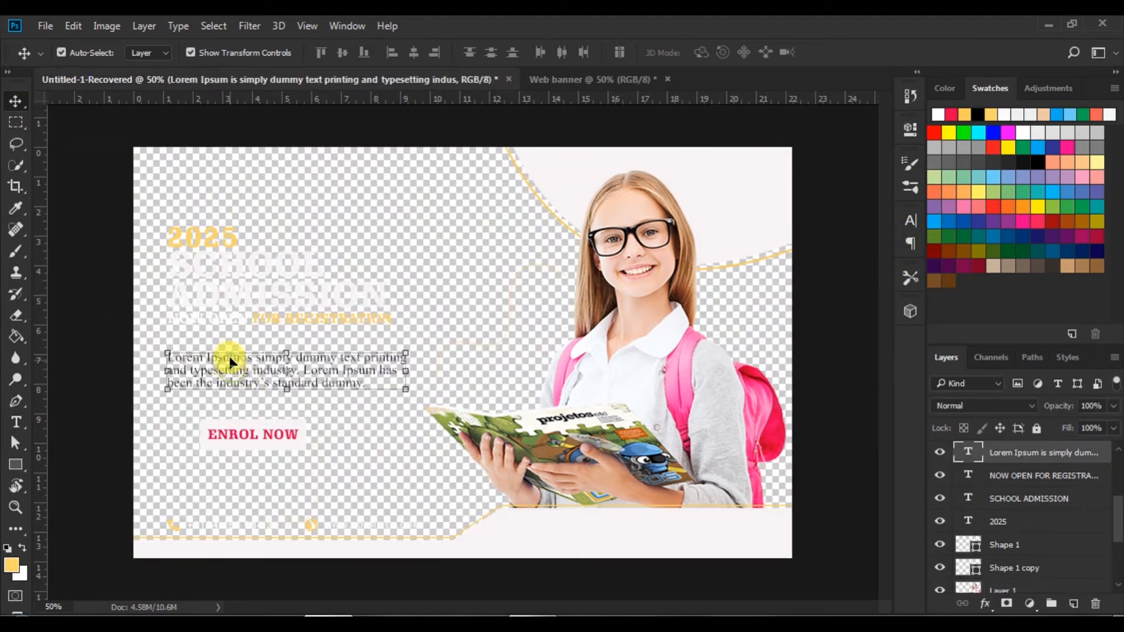
drag(234, 358, 247, 377)
Step: Recolor the whole Lorem Ipsum paragraph to the golden yellow sampled from the "SCHOOL ADMISSION" heading
click(15, 422)
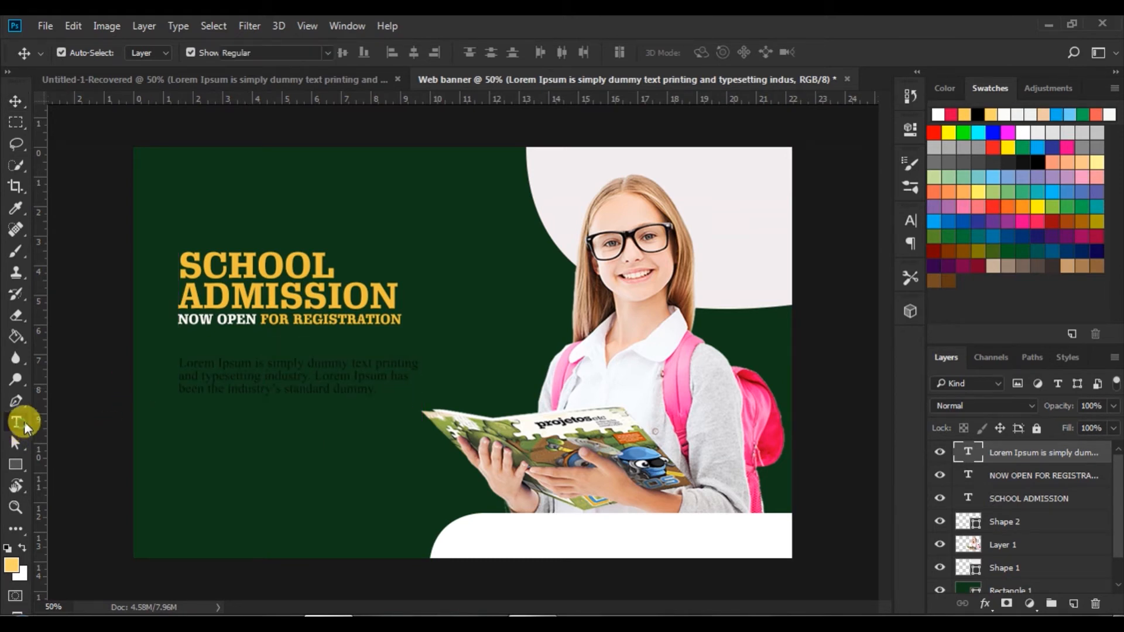
click(175, 366)
key(ctrl+a)
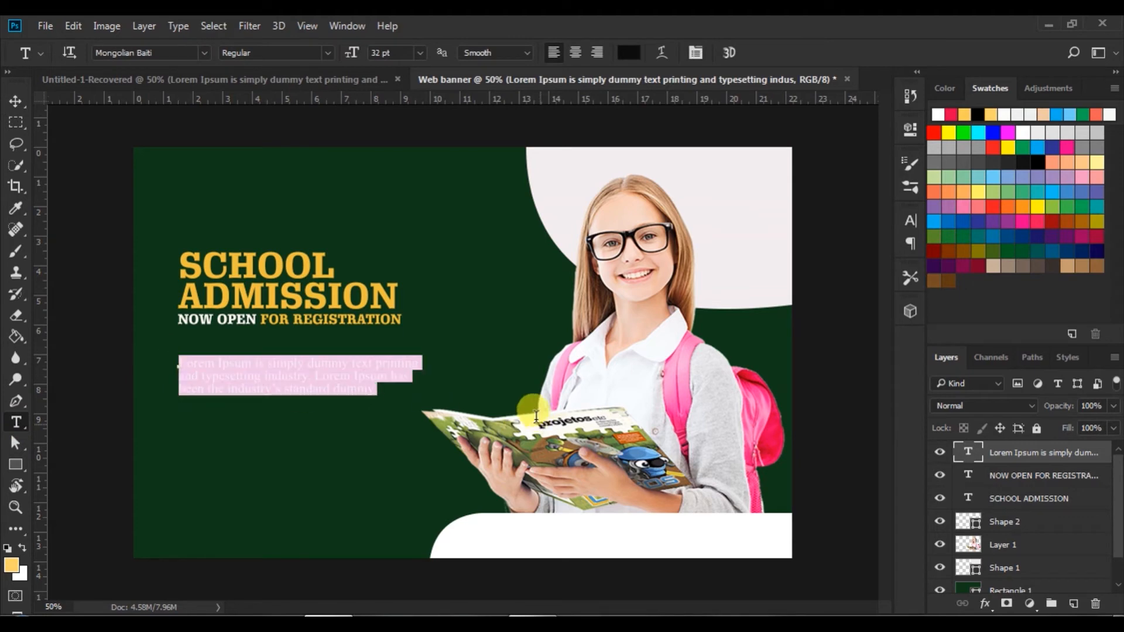
click(633, 58)
click(310, 289)
click(1003, 254)
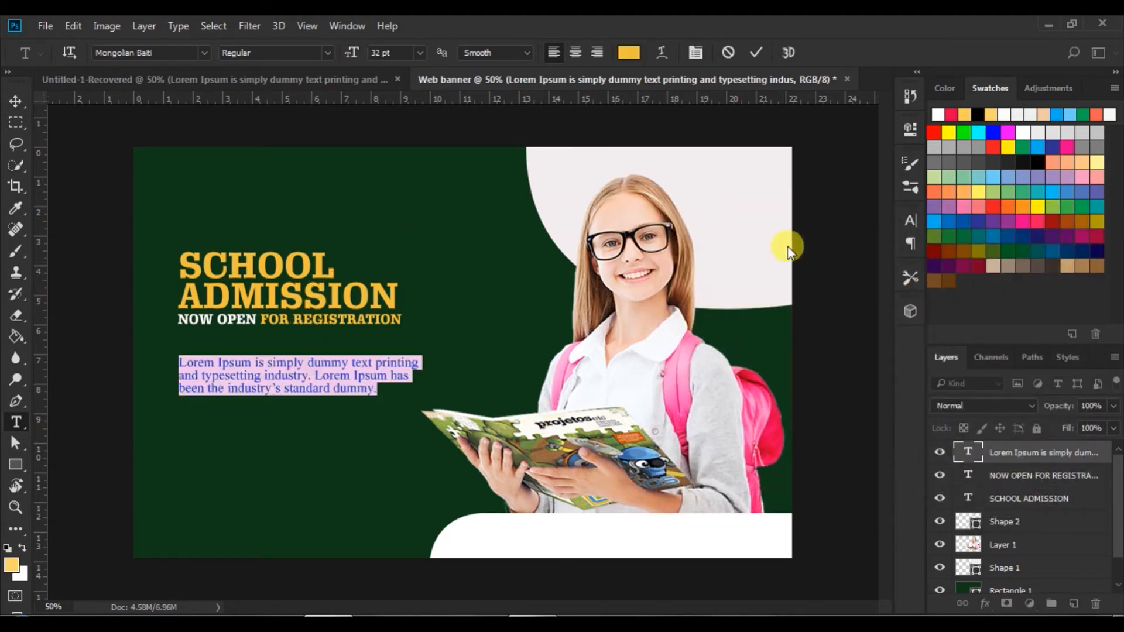
click(758, 54)
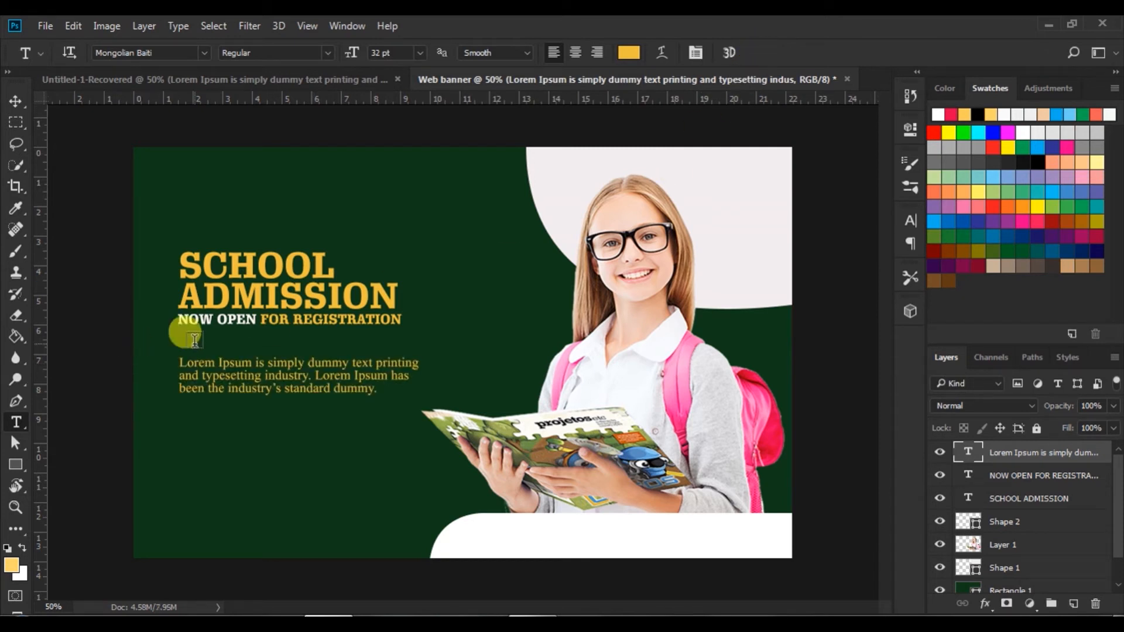
click(14, 99)
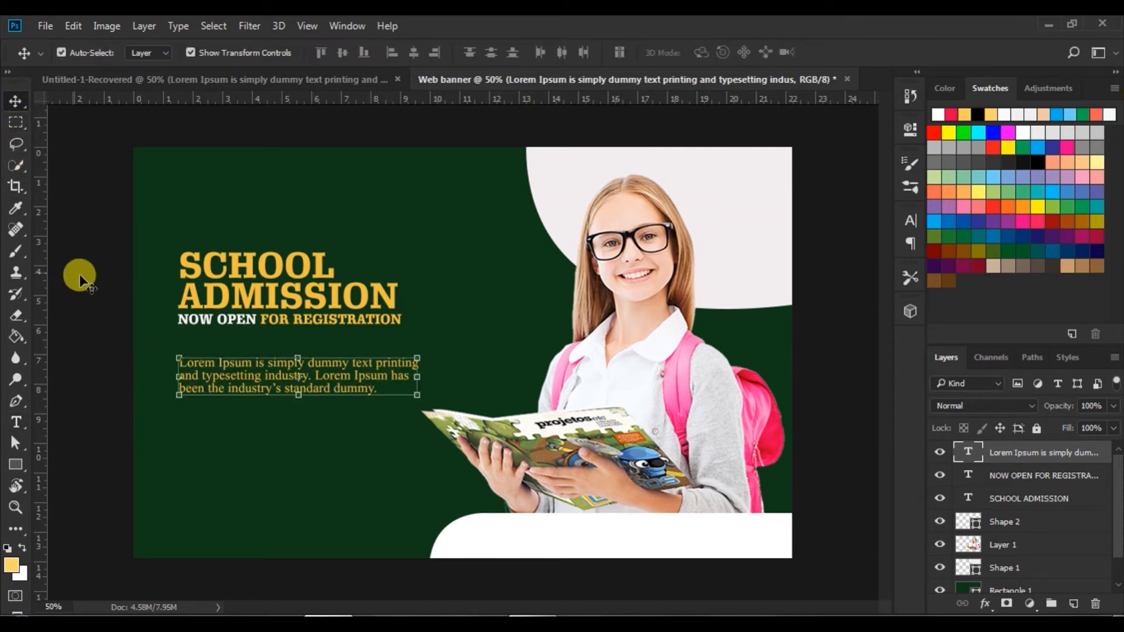
click(87, 303)
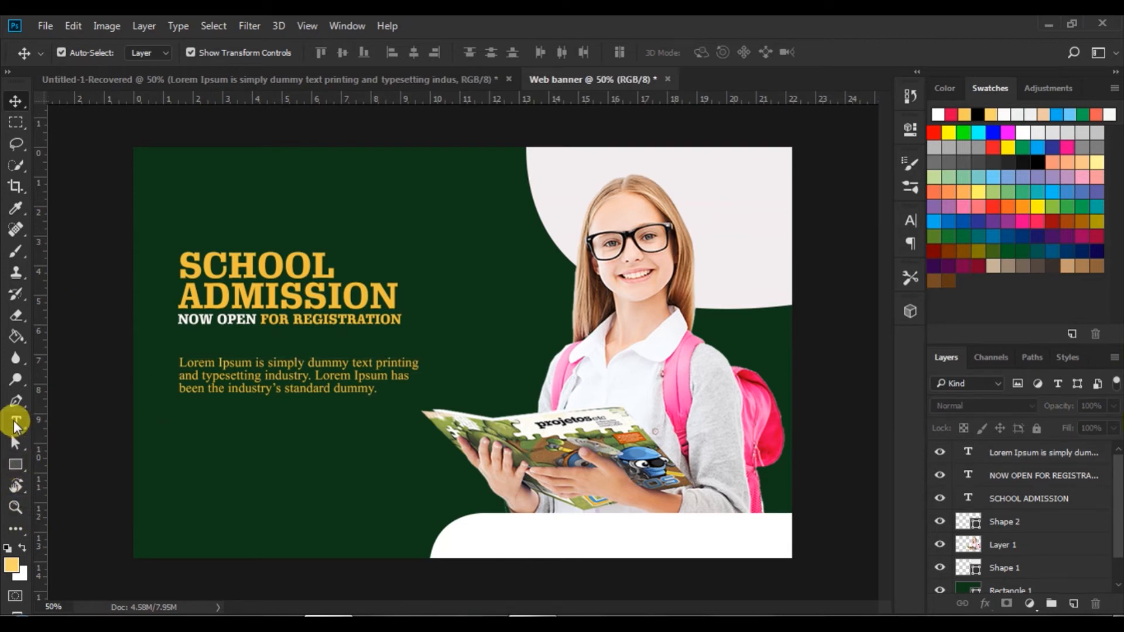
Step: Draw a rectangle about 262 × 82 px below the Lorem Ipsum paragraph and fill it with white
click(16, 463)
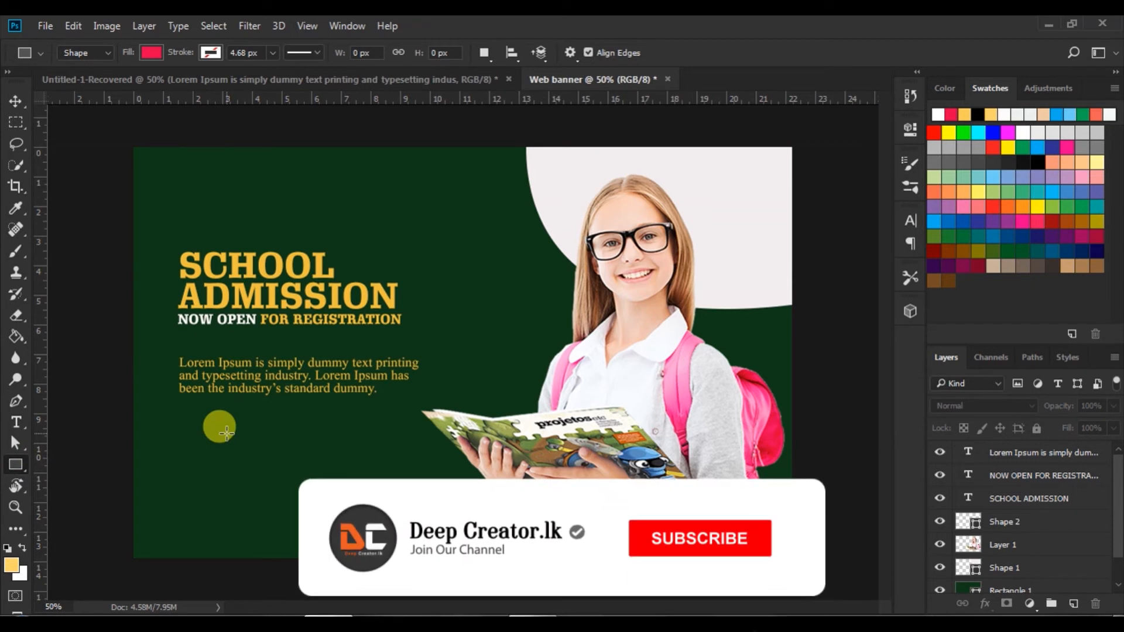
drag(224, 434, 331, 465)
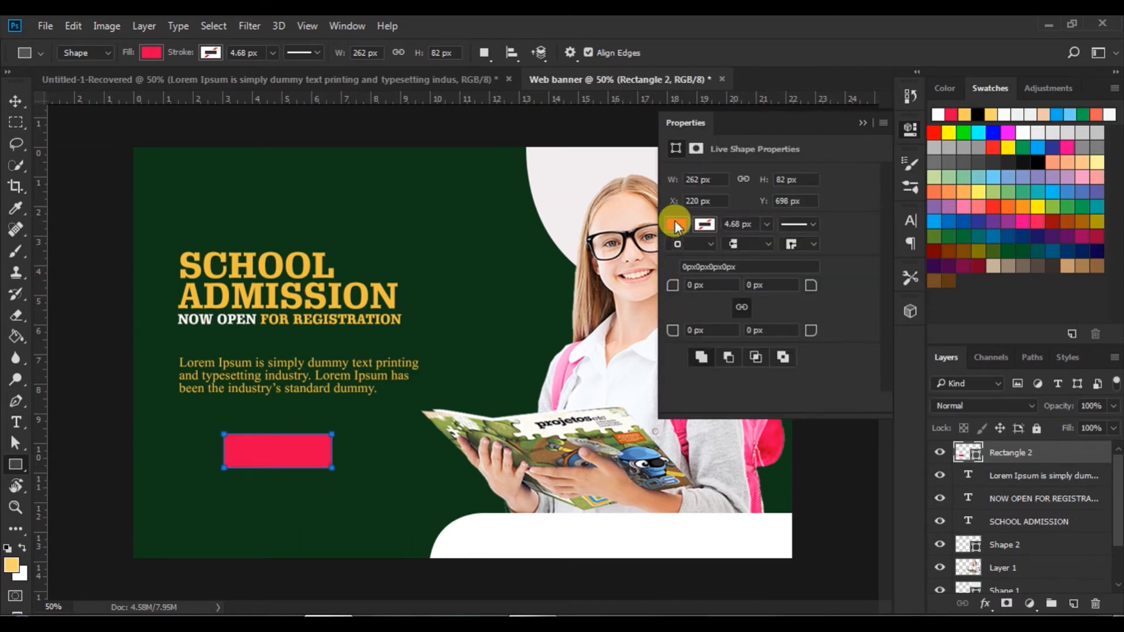
click(674, 224)
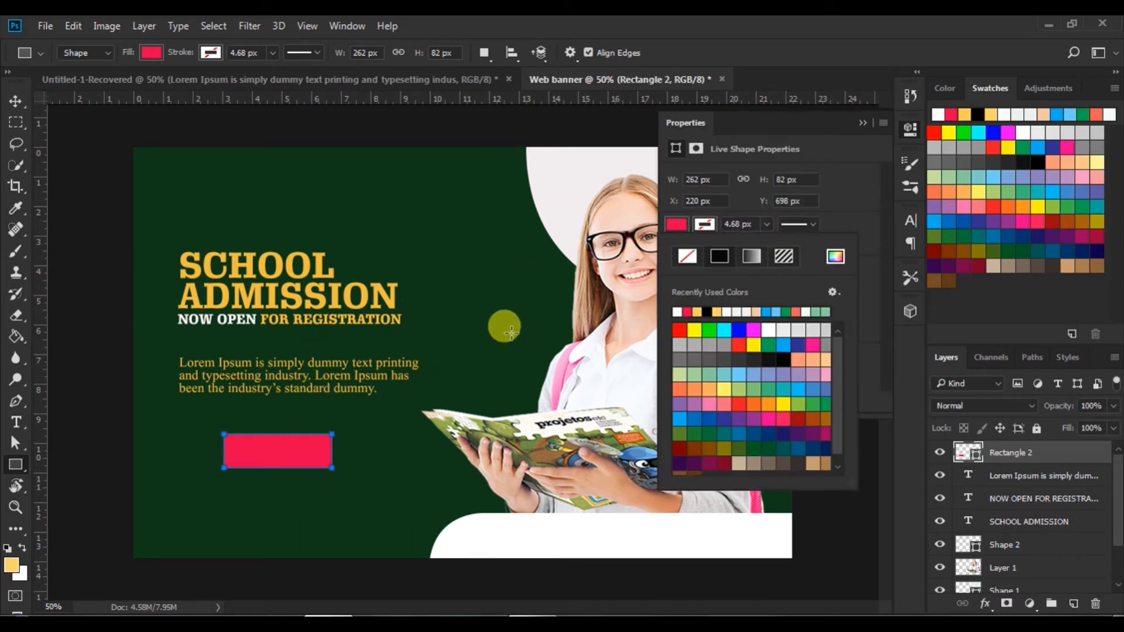
click(678, 311)
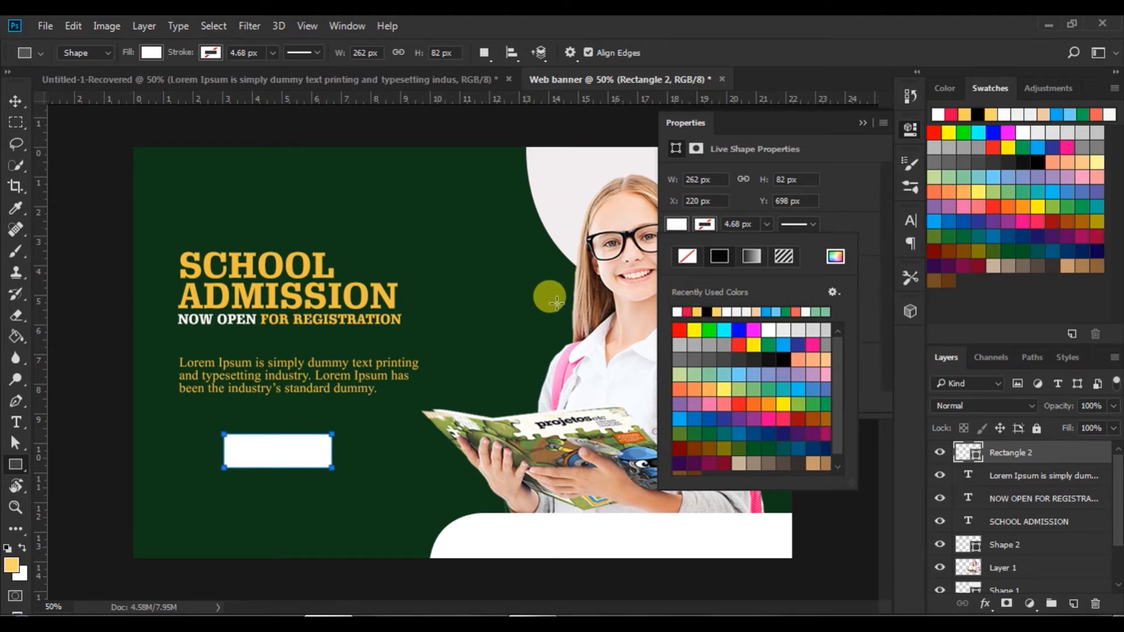
click(698, 311)
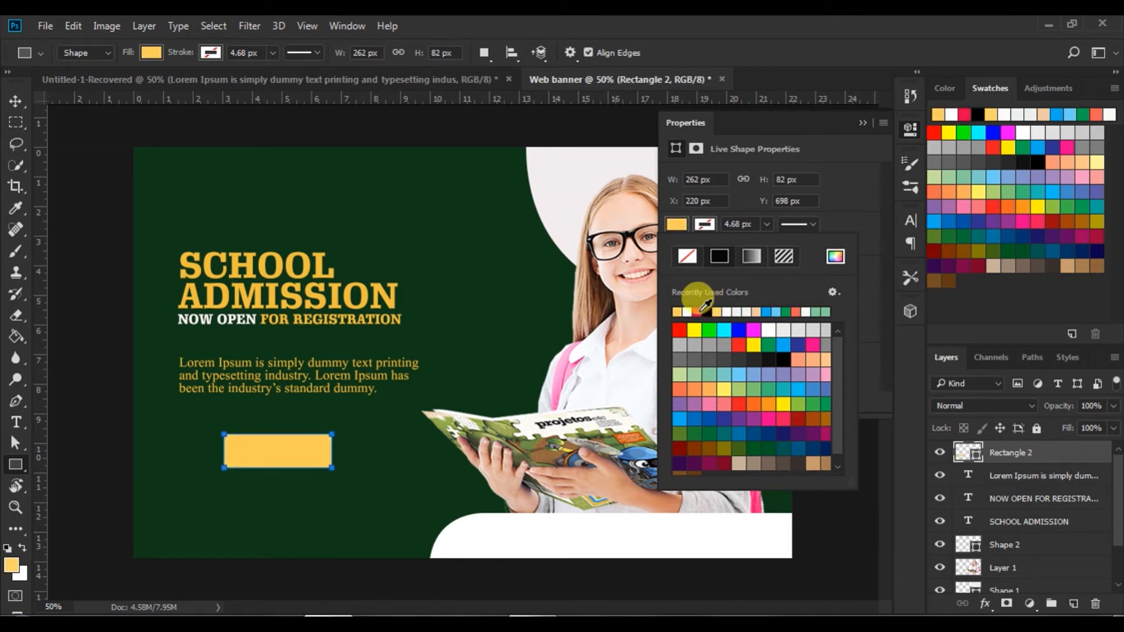
click(690, 311)
click(863, 122)
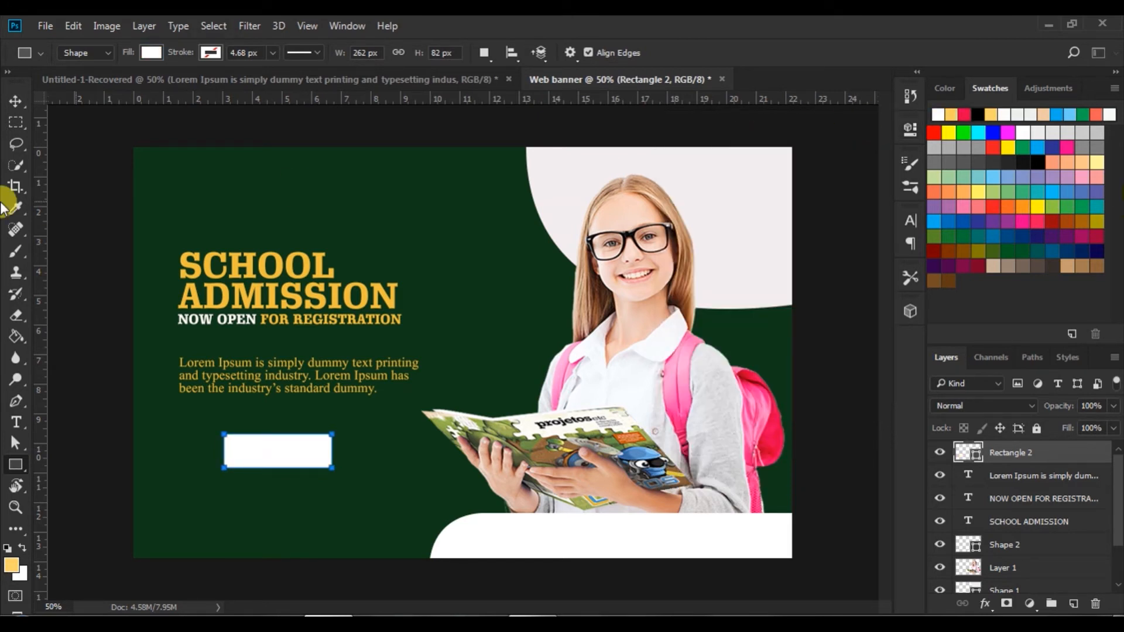
click(15, 102)
click(82, 252)
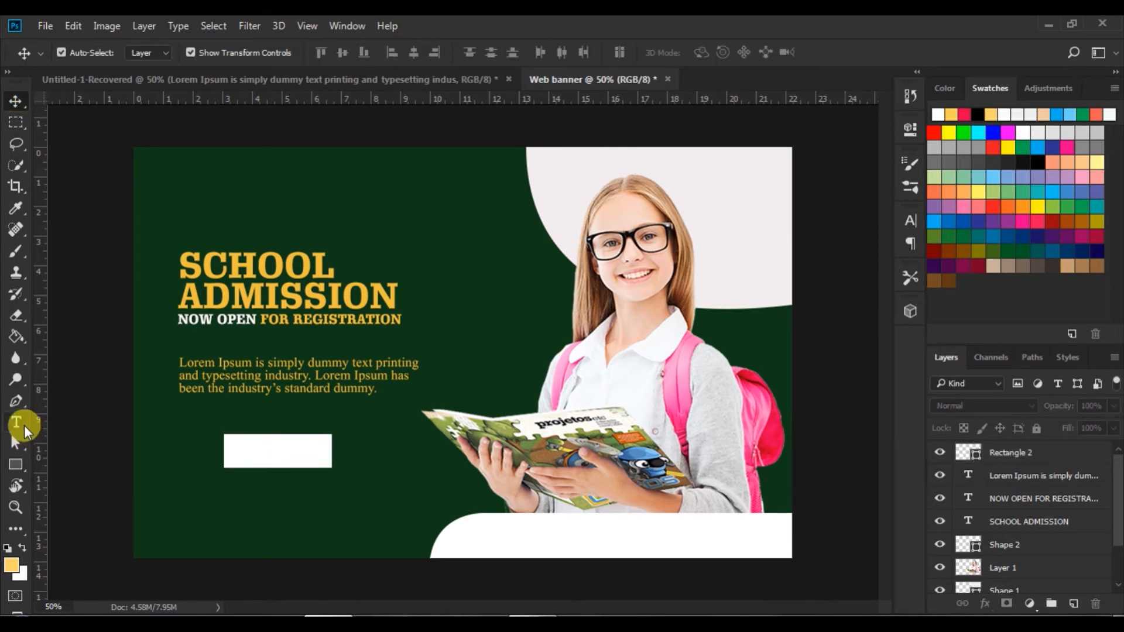
Step: Add the text "ENROL NOW" on the white rectangle and set its font to Schadow BT Bold
click(17, 421)
click(236, 456)
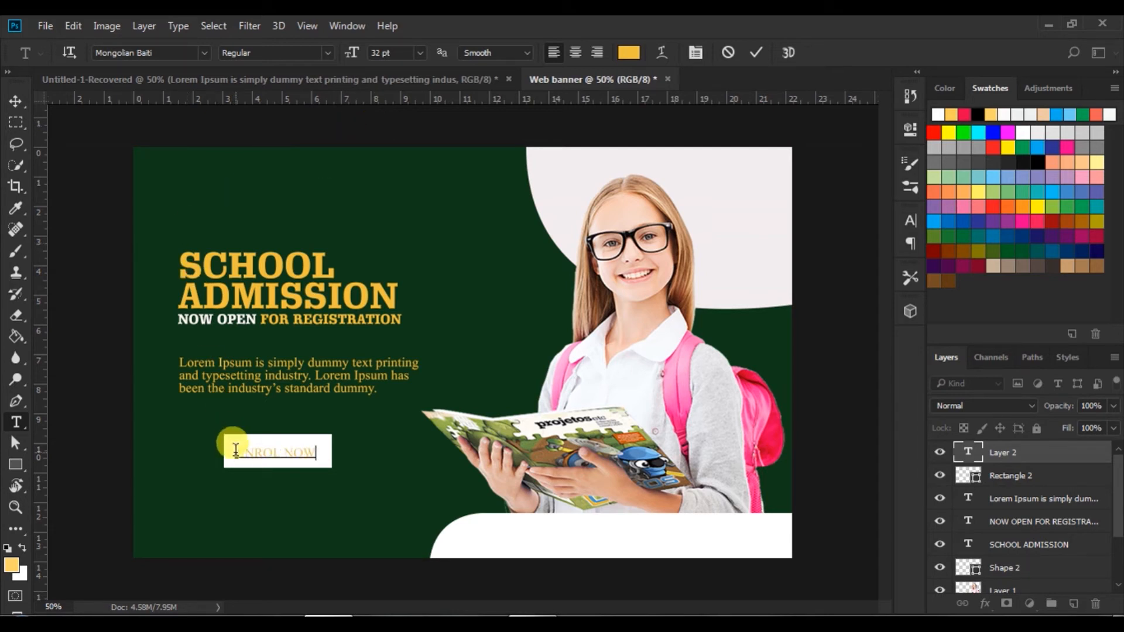
key(ctrl+a)
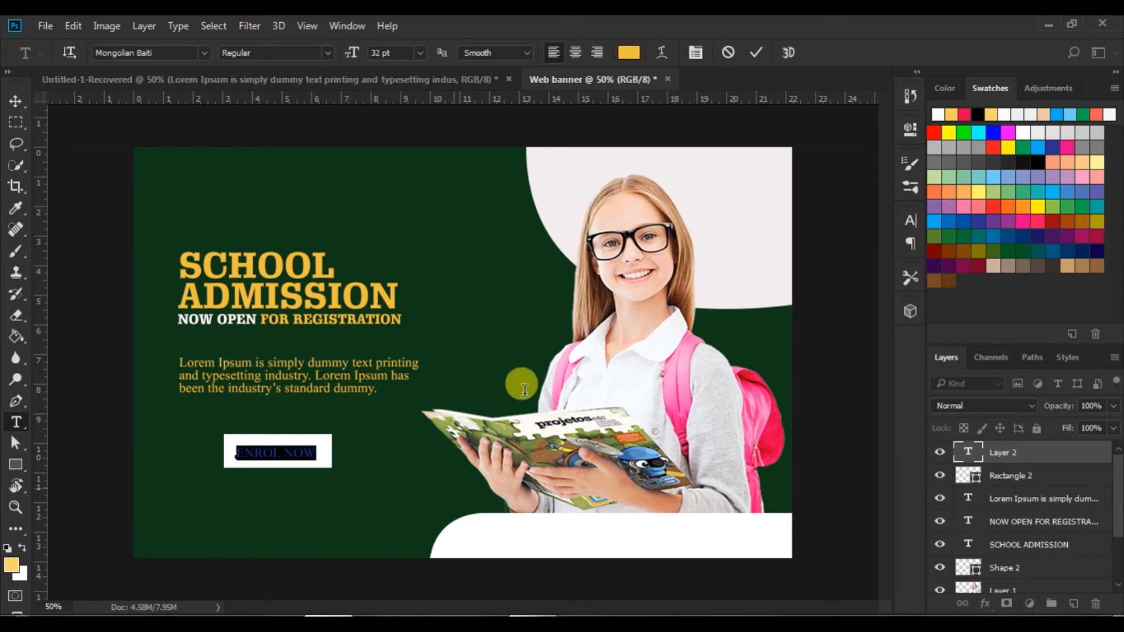
click(323, 52)
click(202, 54)
click(203, 53)
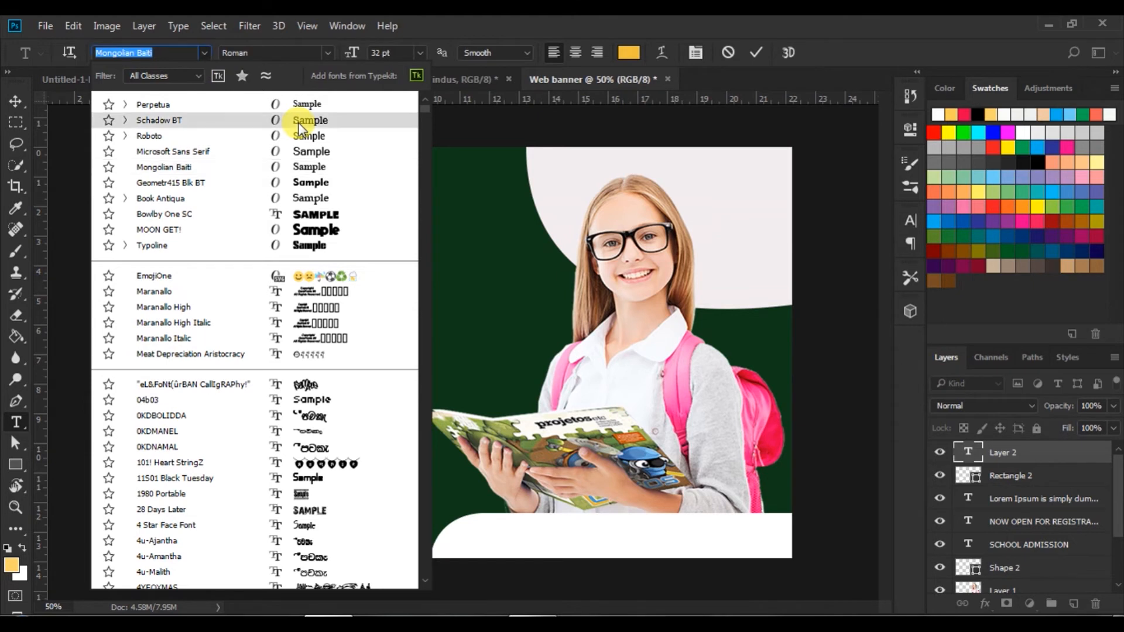
click(298, 123)
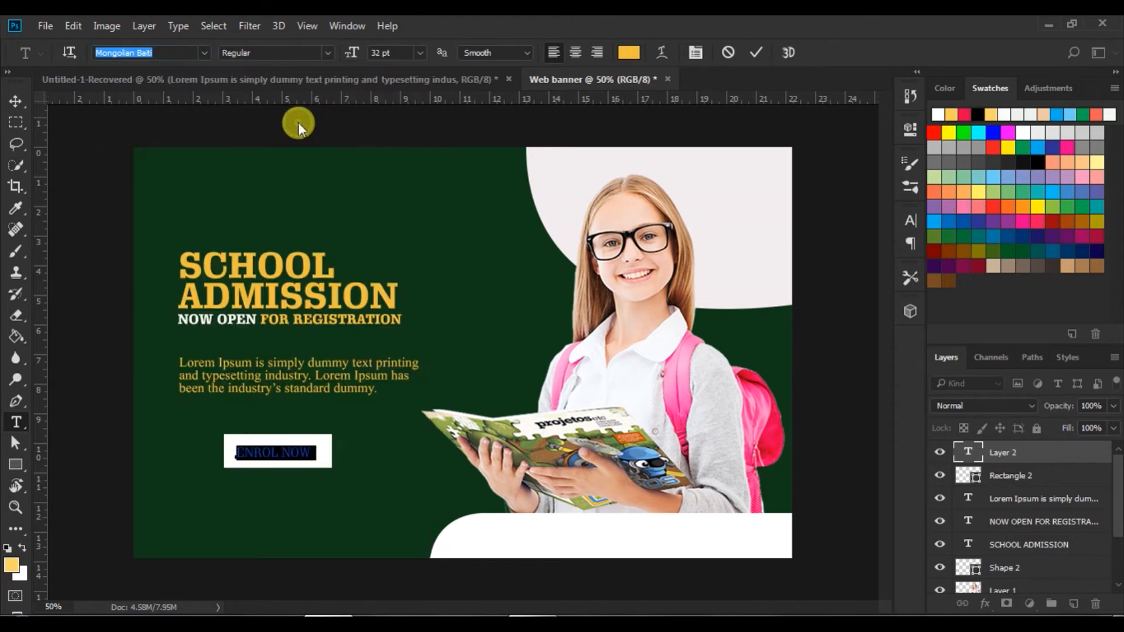
click(322, 46)
click(267, 82)
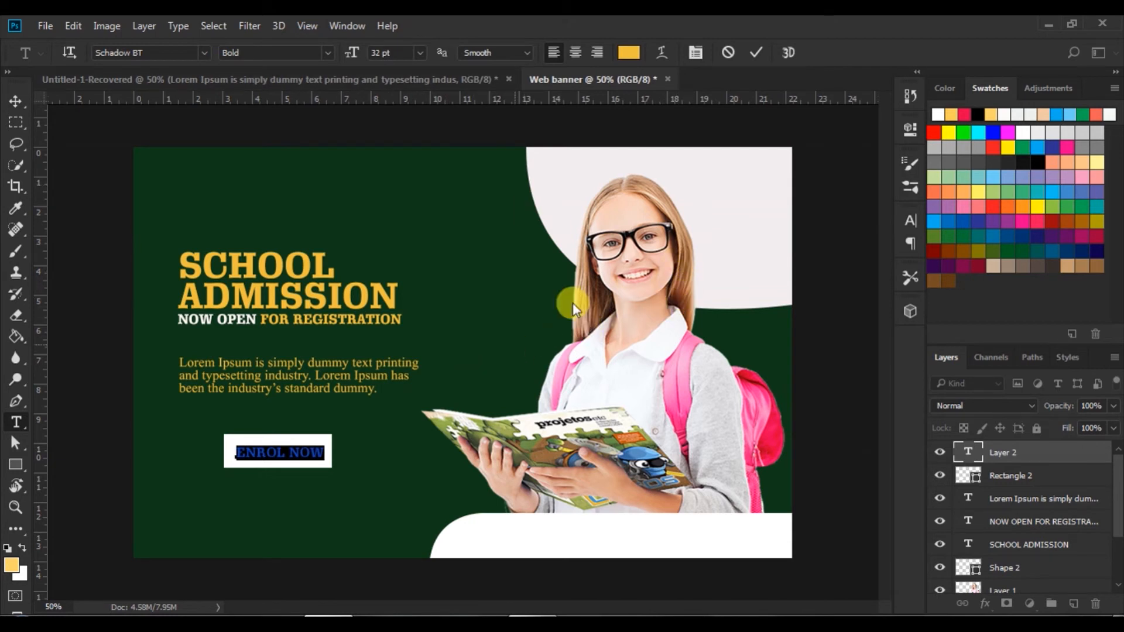
Step: Commit the "ENROL NOW" text and center it horizontally and vertically on the white rectangle
click(754, 53)
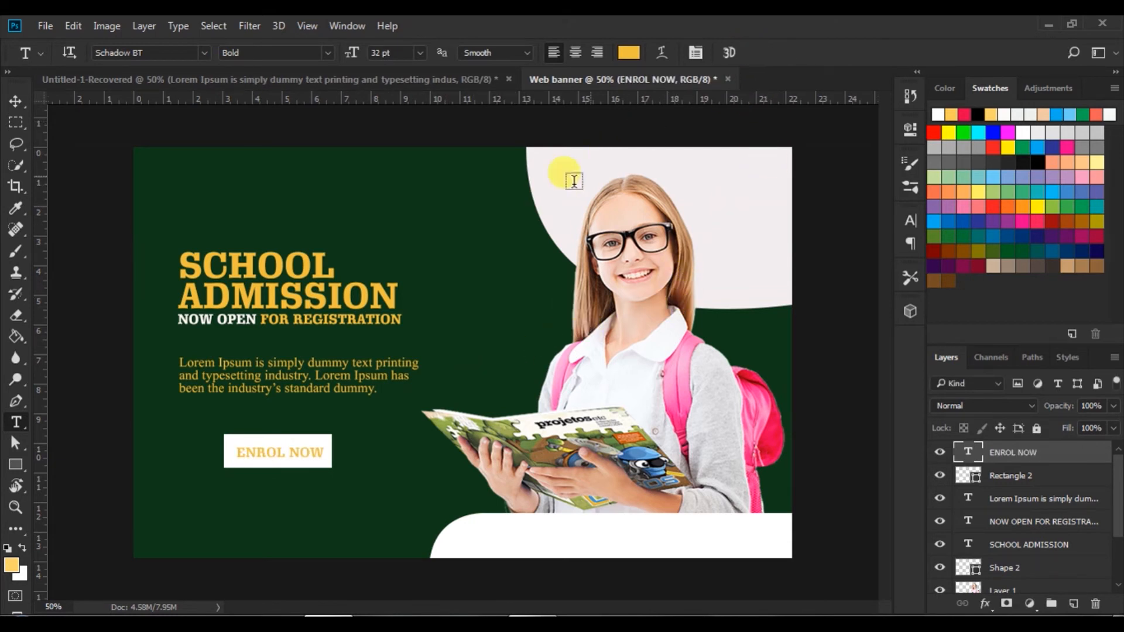
click(15, 101)
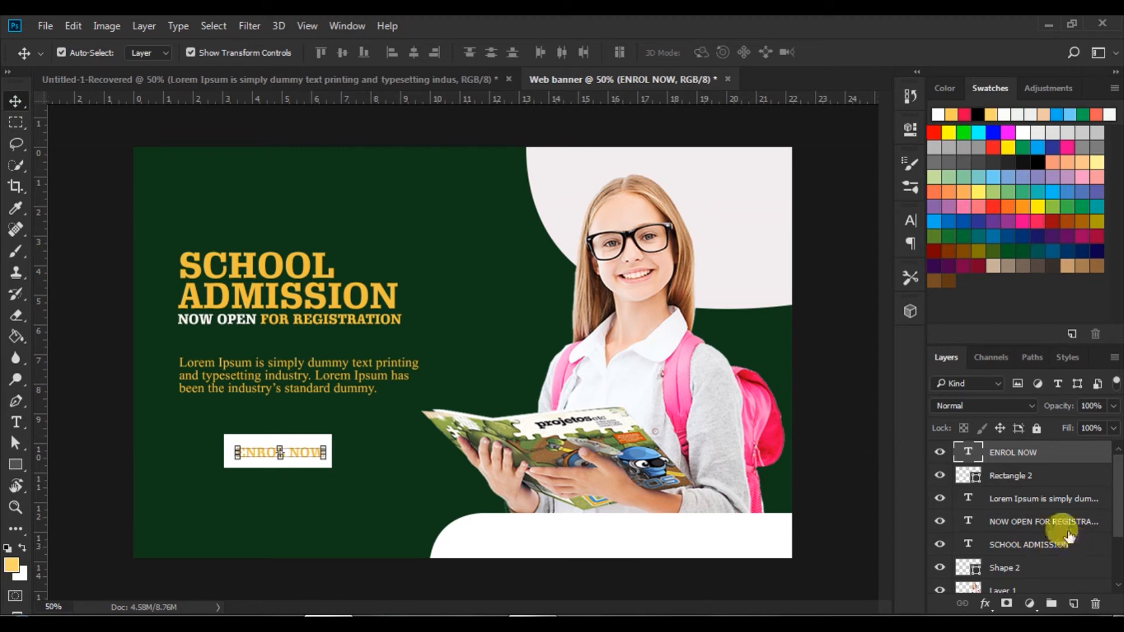
ctrl+click(965, 475)
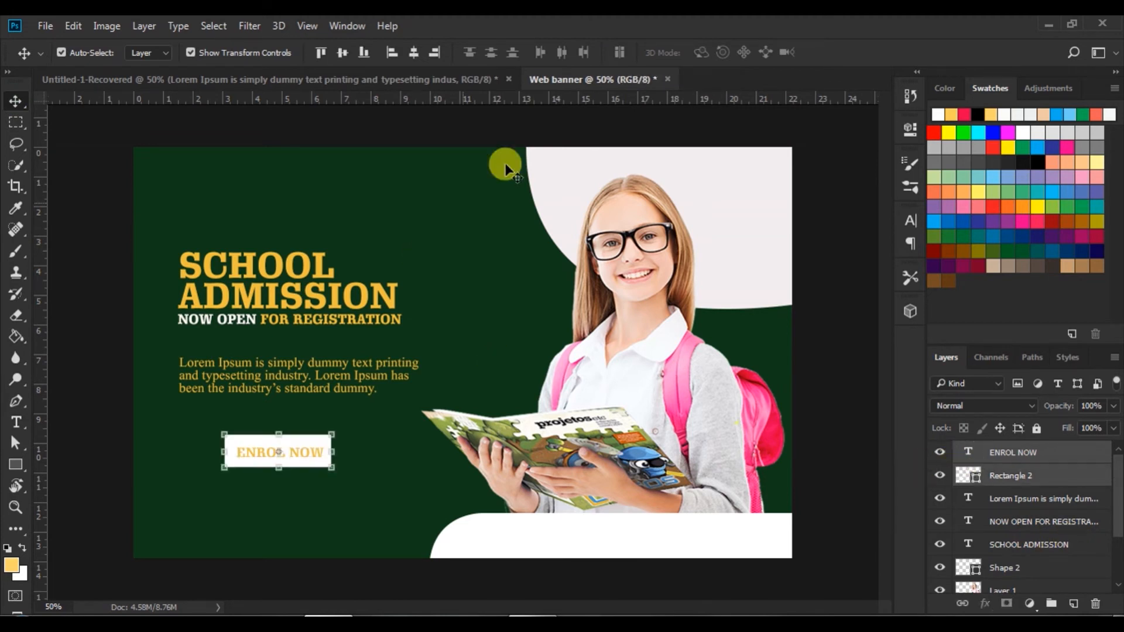
click(413, 52)
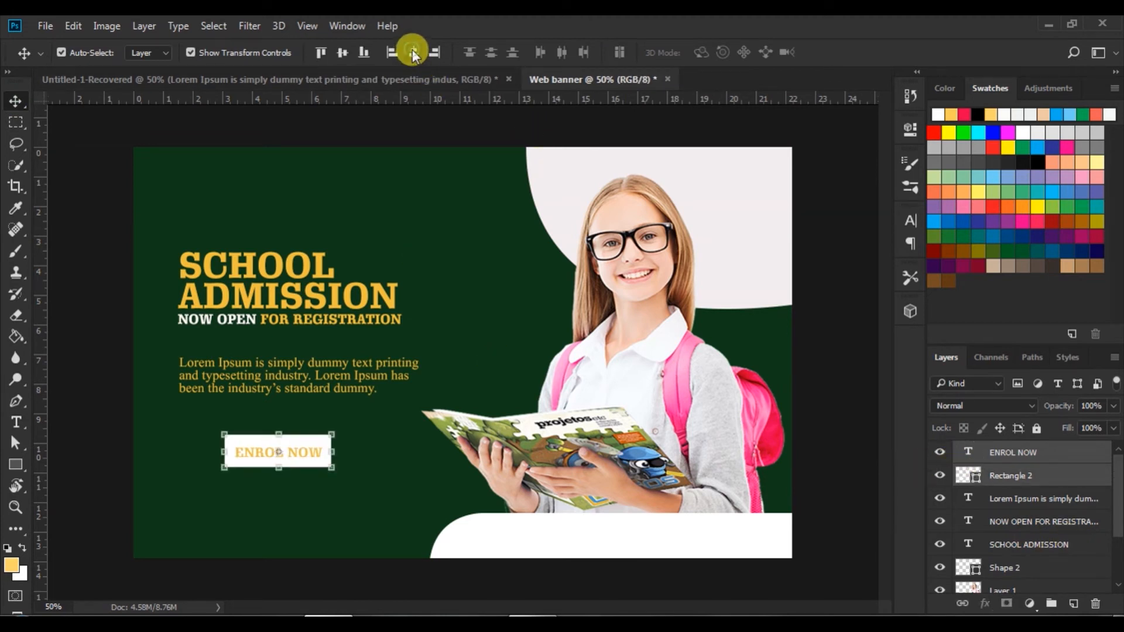
click(342, 54)
Step: Recolor the "ENROL NOW" text to the dark green #0f3918 sampled from the banner background
click(15, 422)
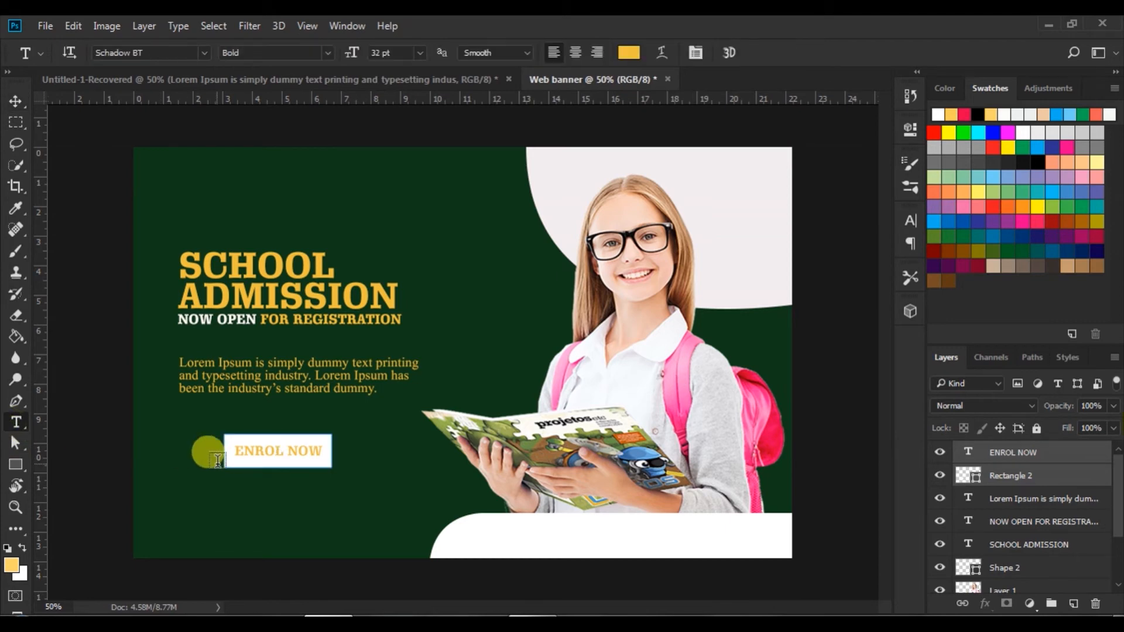
drag(239, 451, 461, 460)
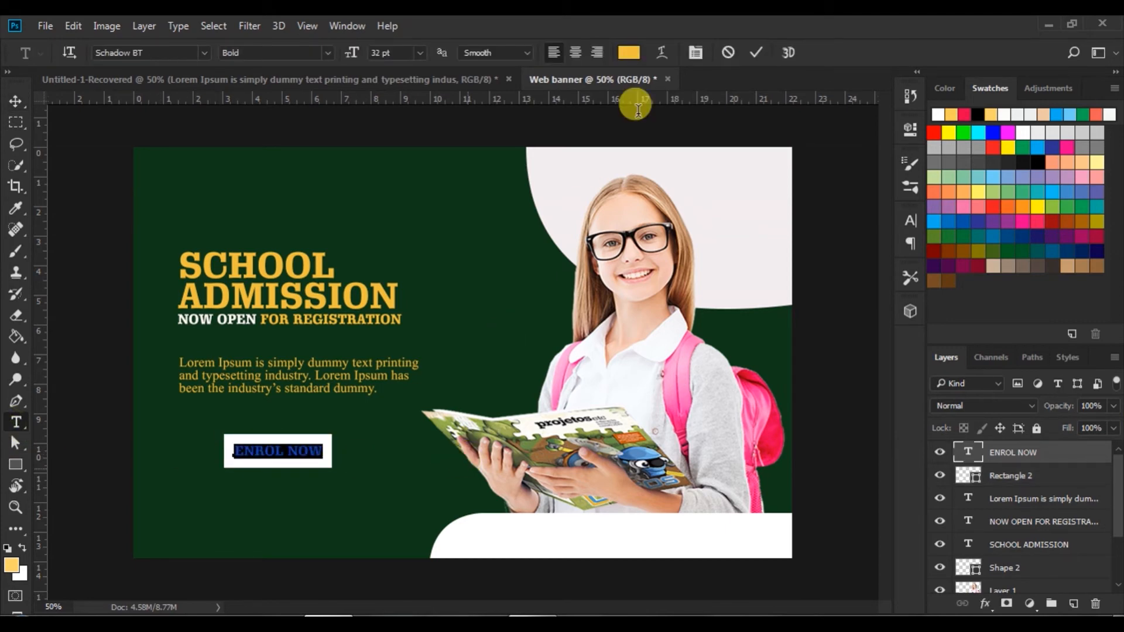
click(625, 53)
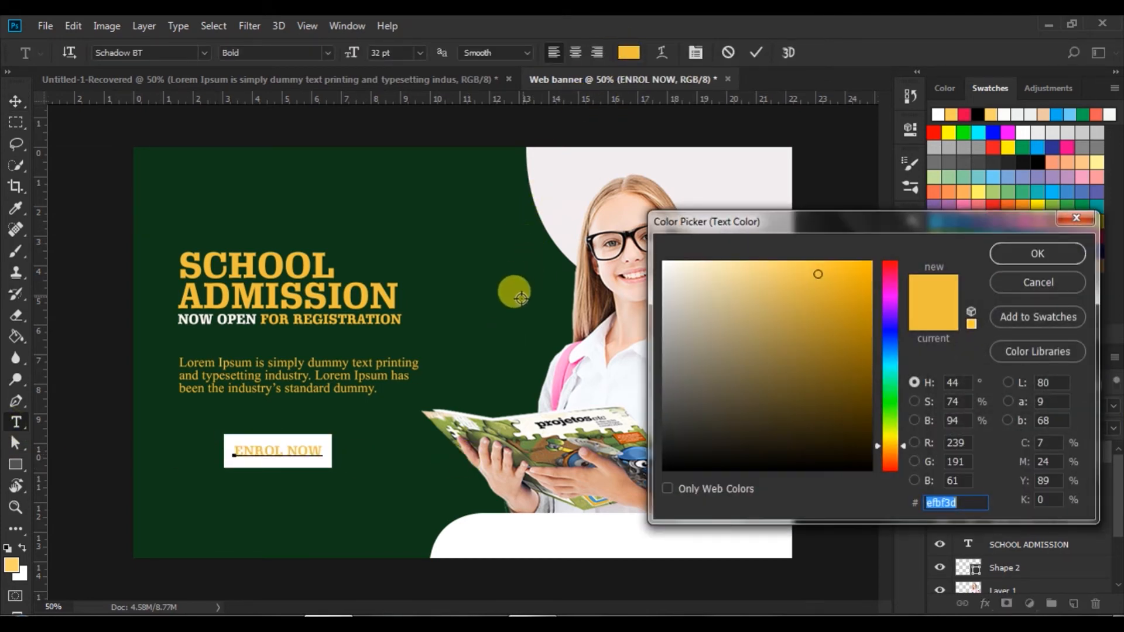
click(458, 191)
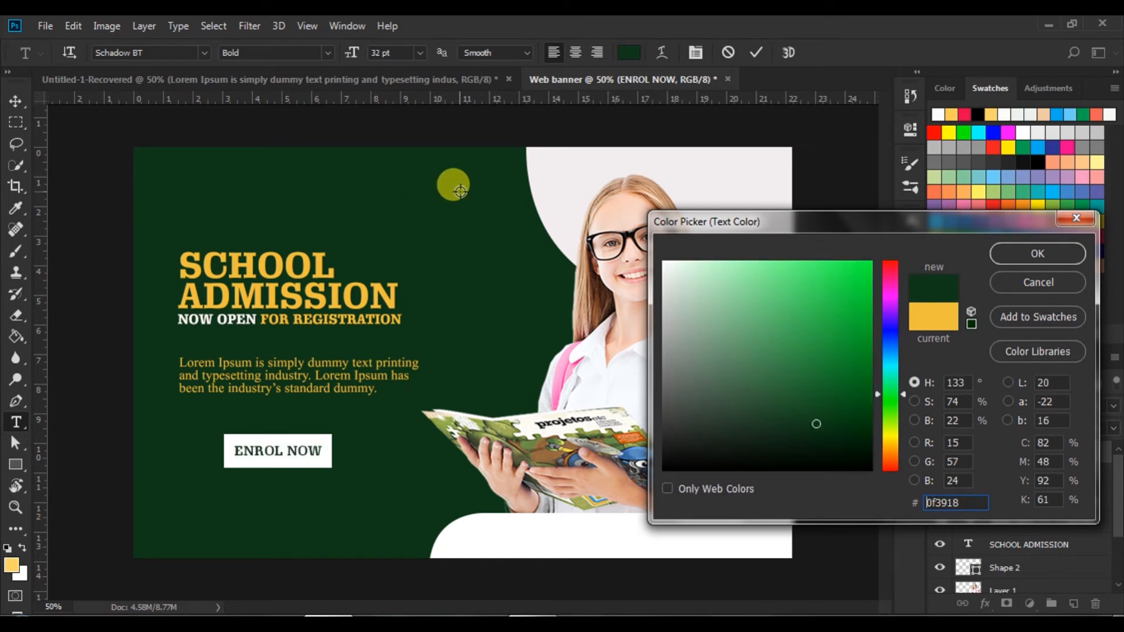
click(1030, 253)
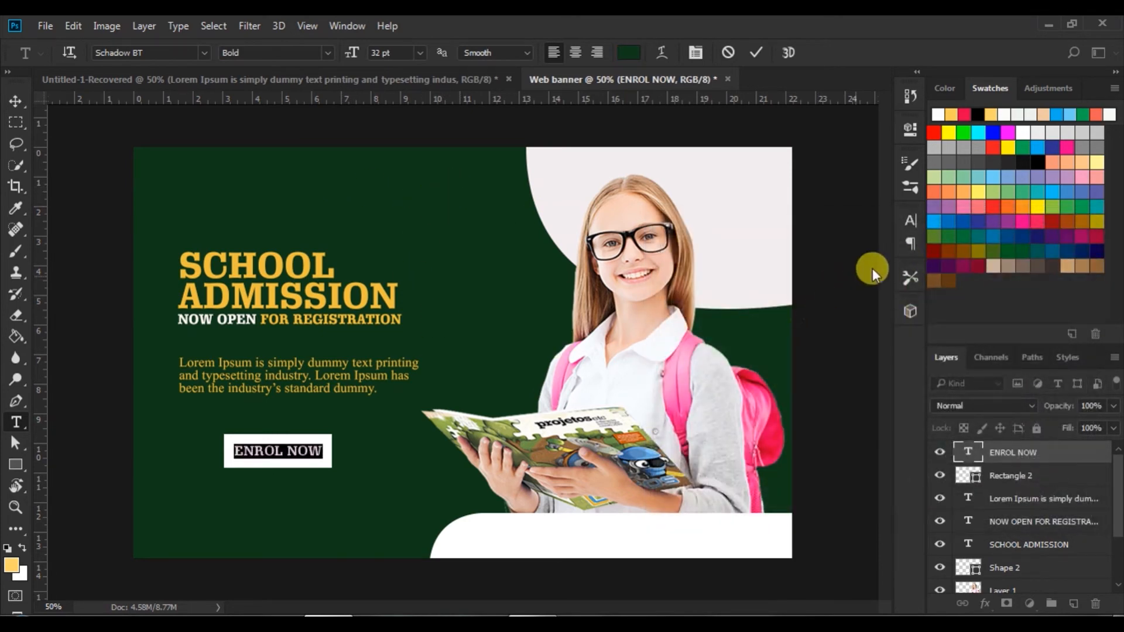
Step: Apply Faux Bold to the "ENROL NOW" text and commit the edit
click(910, 222)
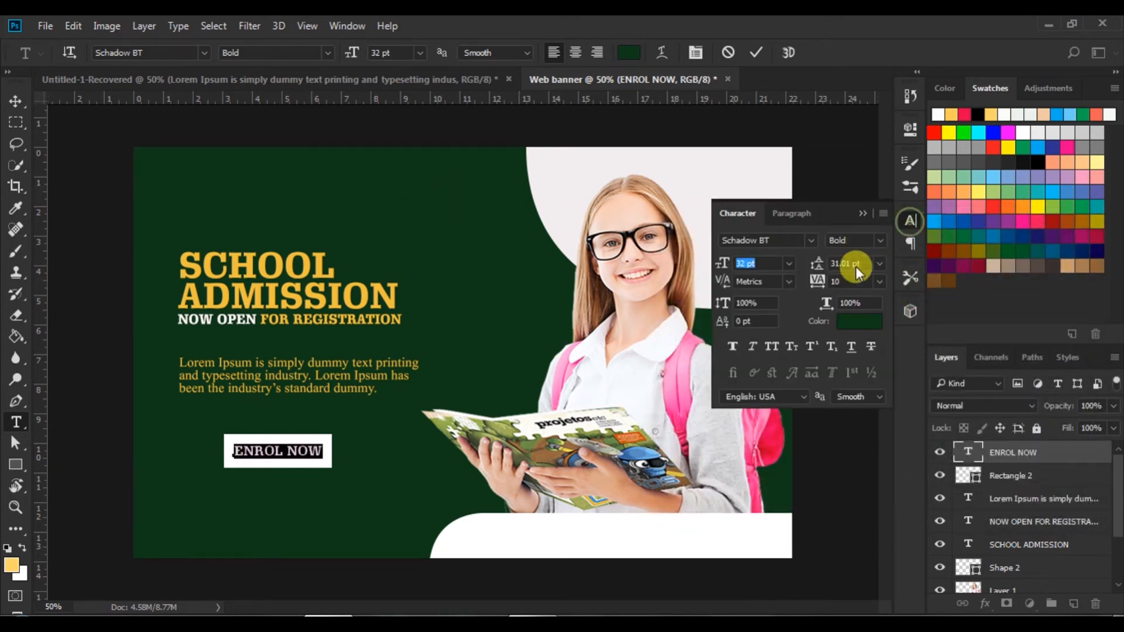
click(732, 347)
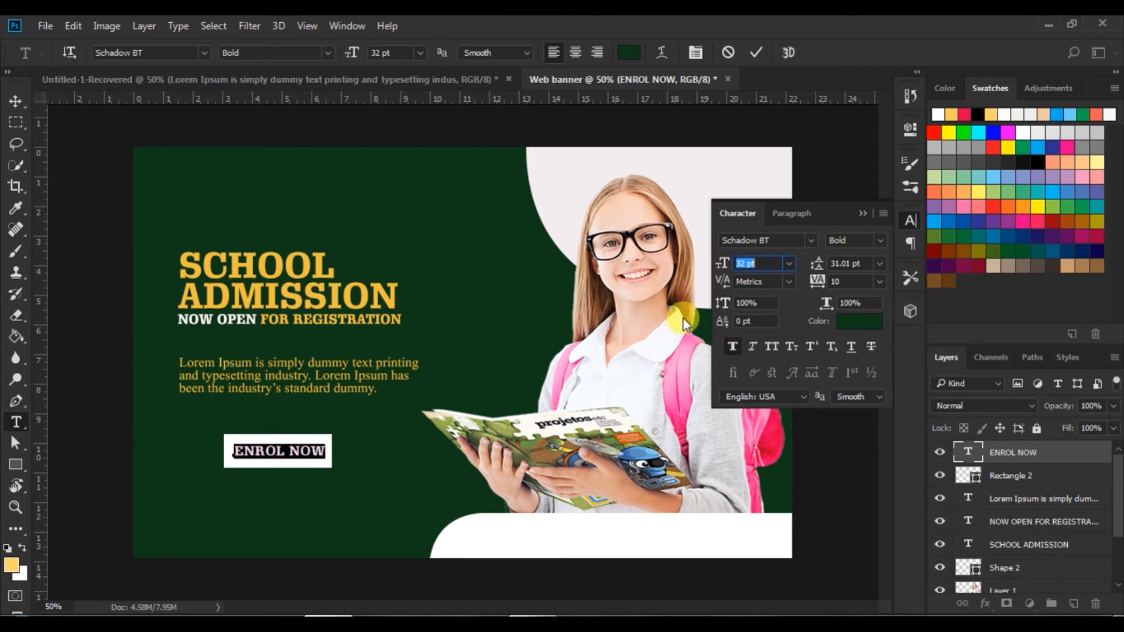
click(758, 50)
click(862, 210)
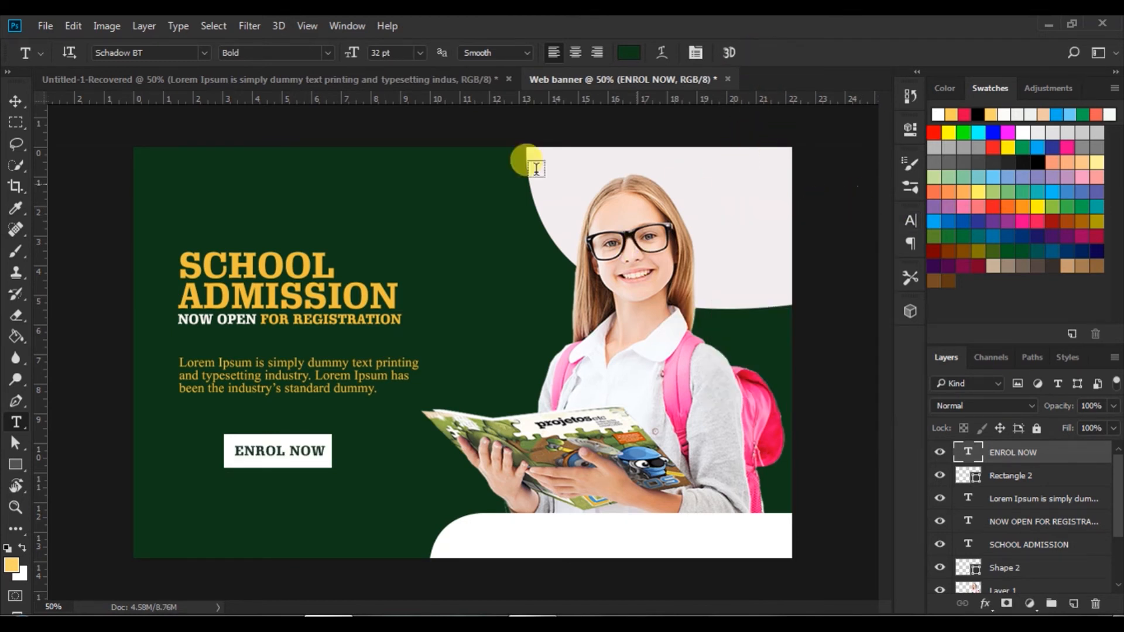
Step: Realign the bolded "ENROL NOW" text with the white rectangle's horizontal center and deselect both layers
click(18, 104)
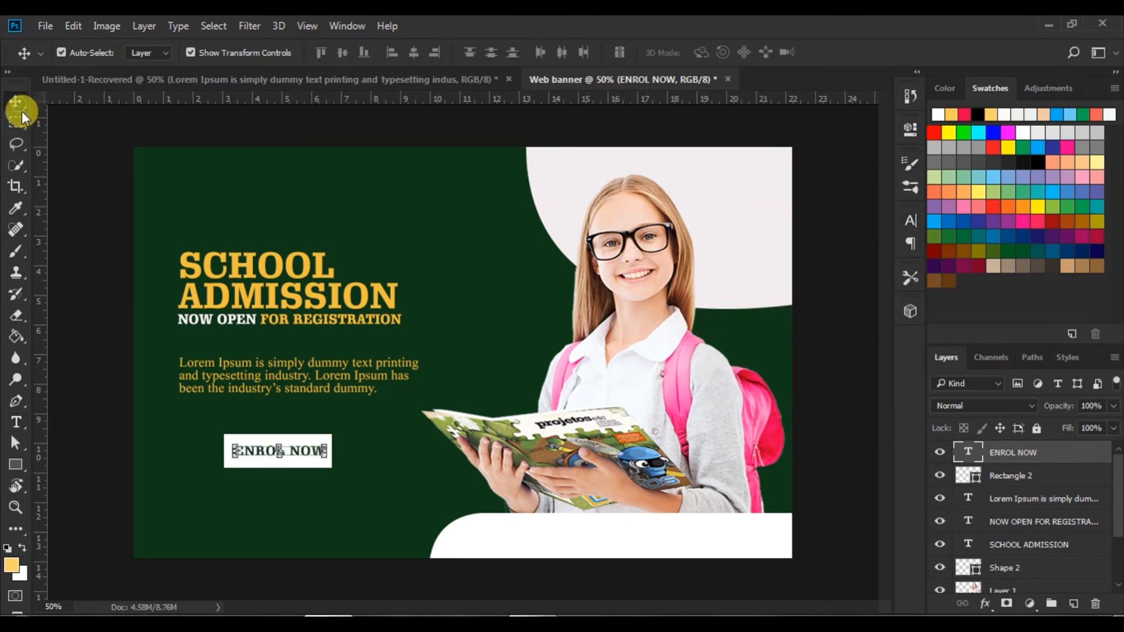
shift+click(963, 475)
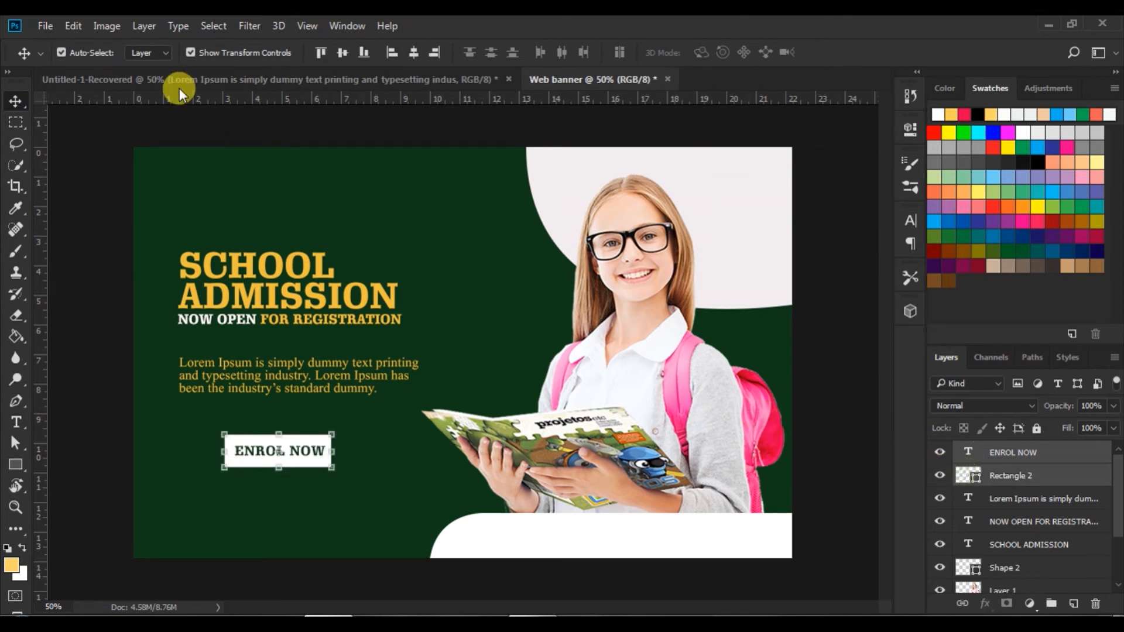
click(413, 53)
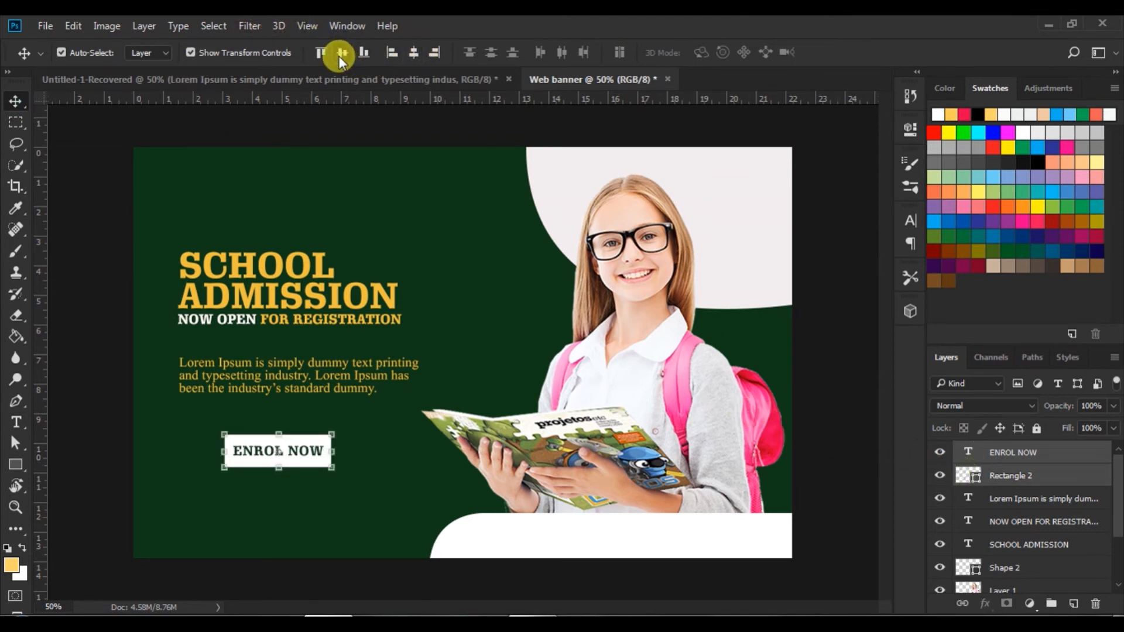
click(75, 216)
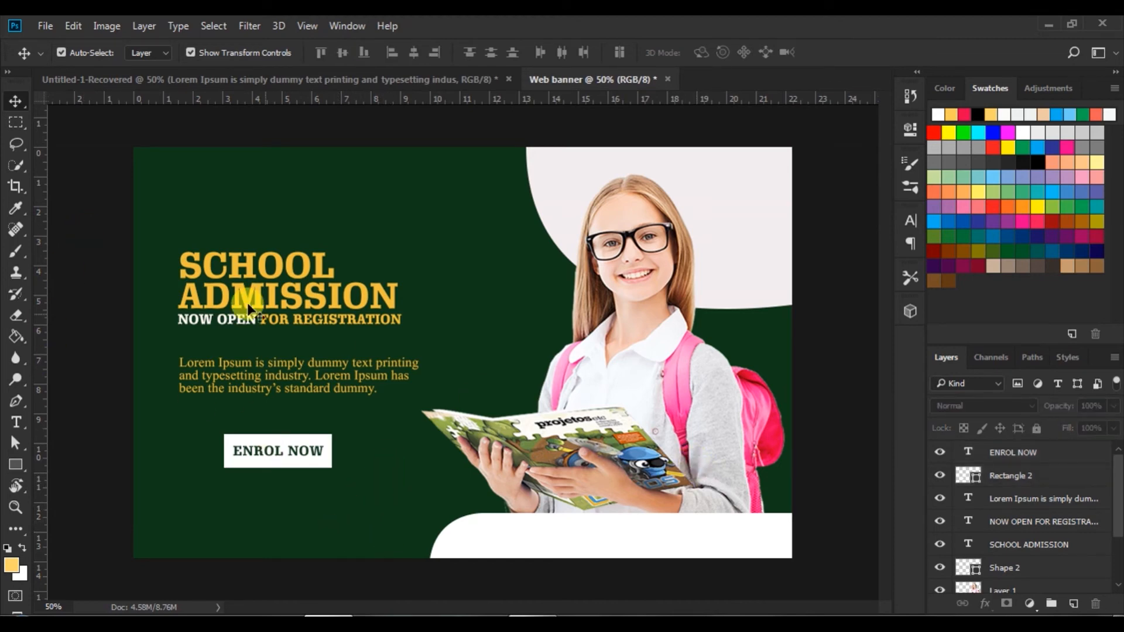
Step: Copy the phone and website contact line from the Untitled-1-Recovered document into the Web banner, placing it below the "ENROL NOW" button near the lower edge
click(226, 79)
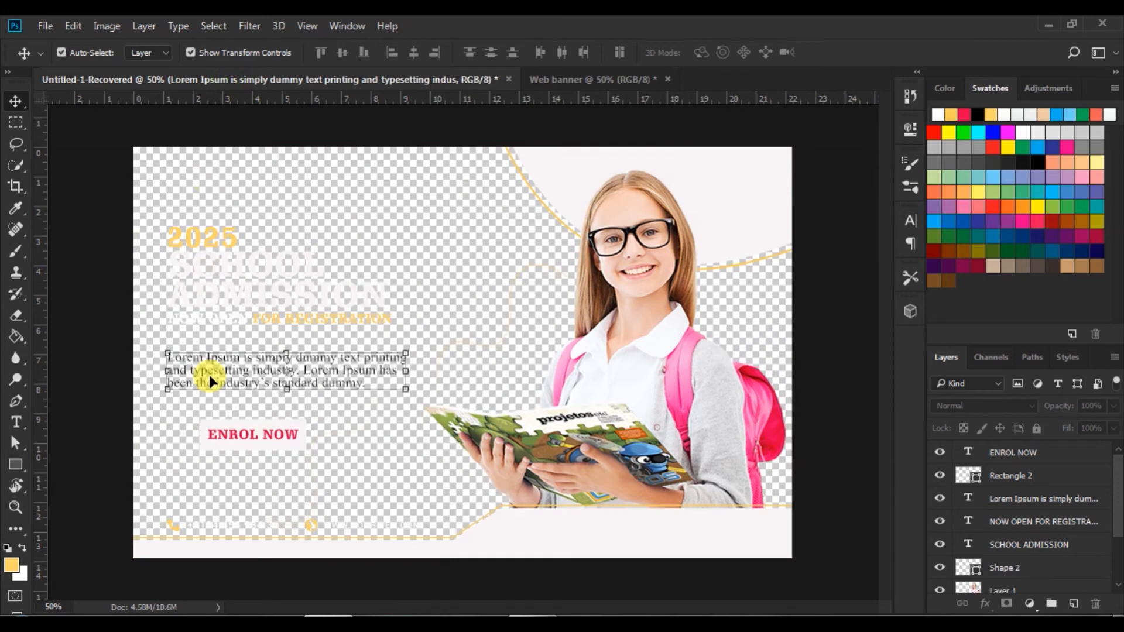
click(308, 527)
drag(310, 521, 263, 538)
Step: Align the left edges of the heading, tagline, Lorem Ipsum paragraph and contact line, leaving out the "ENROL NOW" button
ctrl+click(1045, 568)
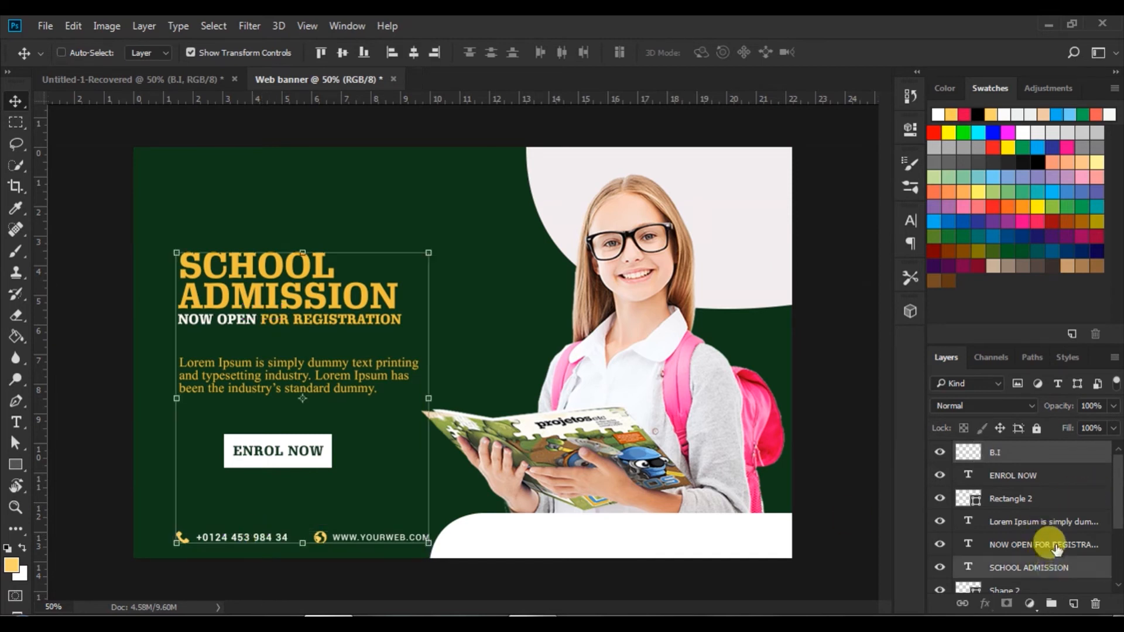
ctrl+click(1052, 544)
ctrl+click(1047, 521)
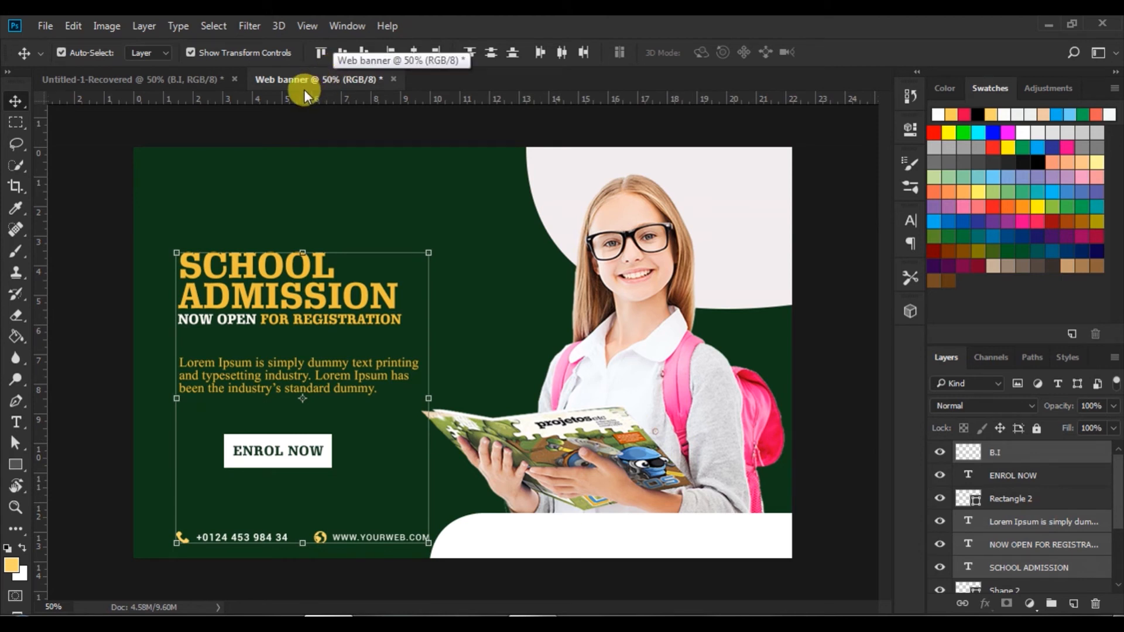
click(388, 51)
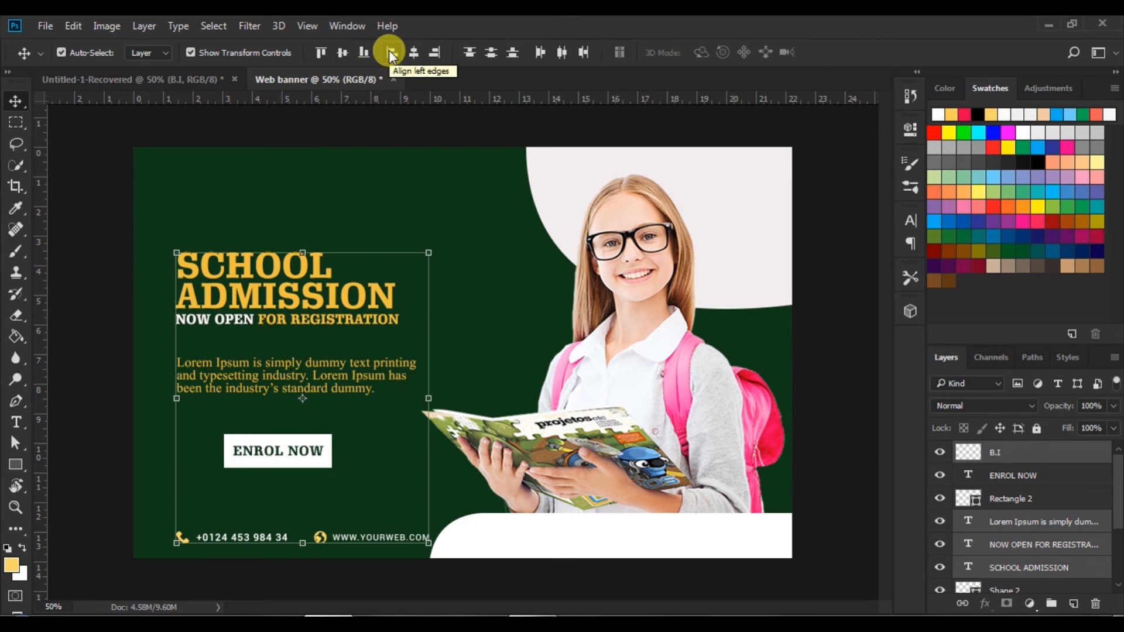
click(105, 272)
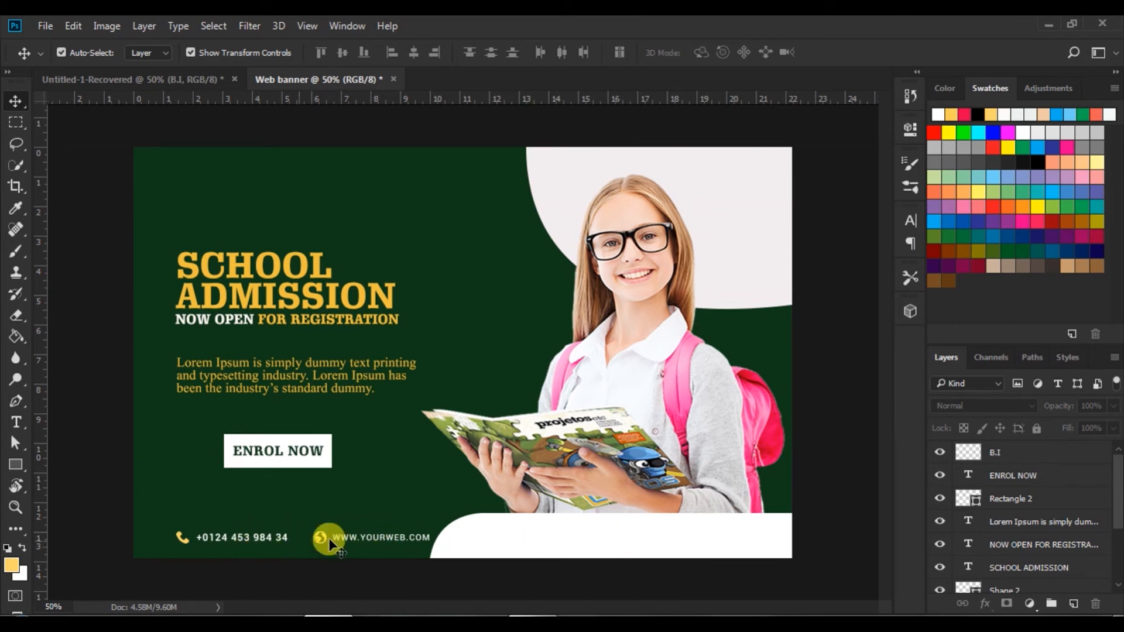
Step: Recolor the white curved shape along the banner's lower edge to the golden yellow #efbf3d sampled from the "SCHOOL ADMISSION" heading
click(550, 535)
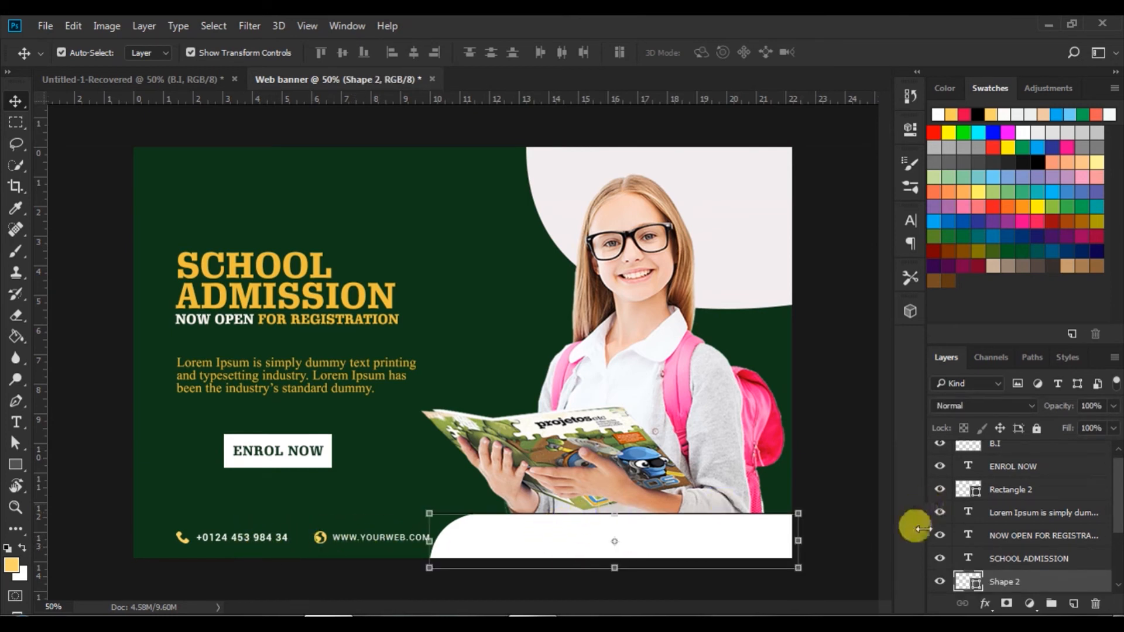
double_click(976, 585)
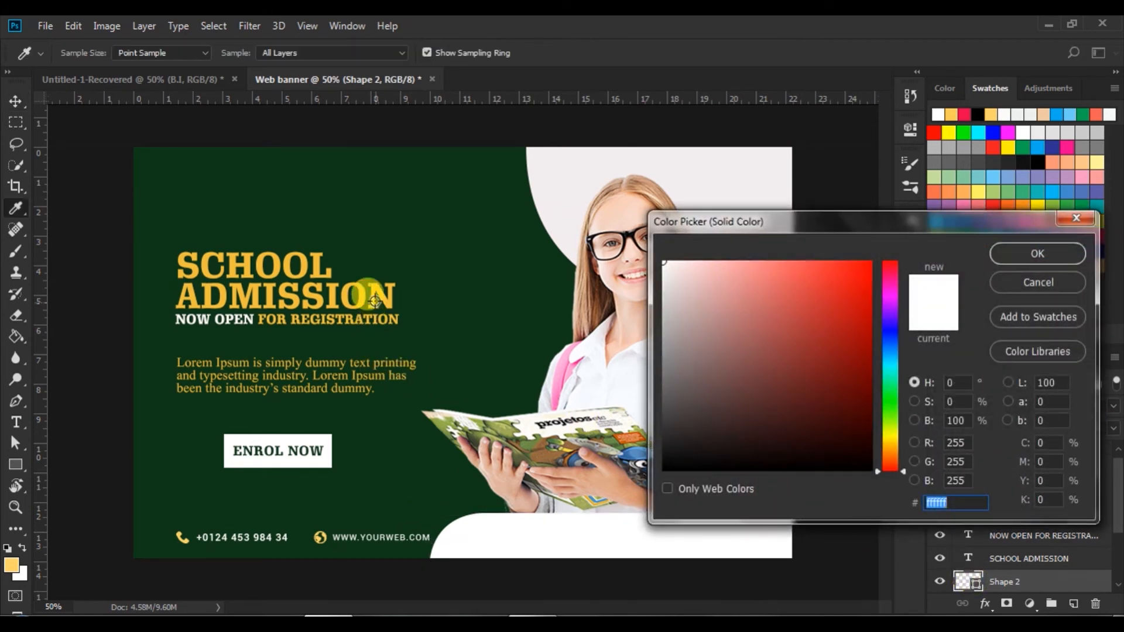
click(360, 291)
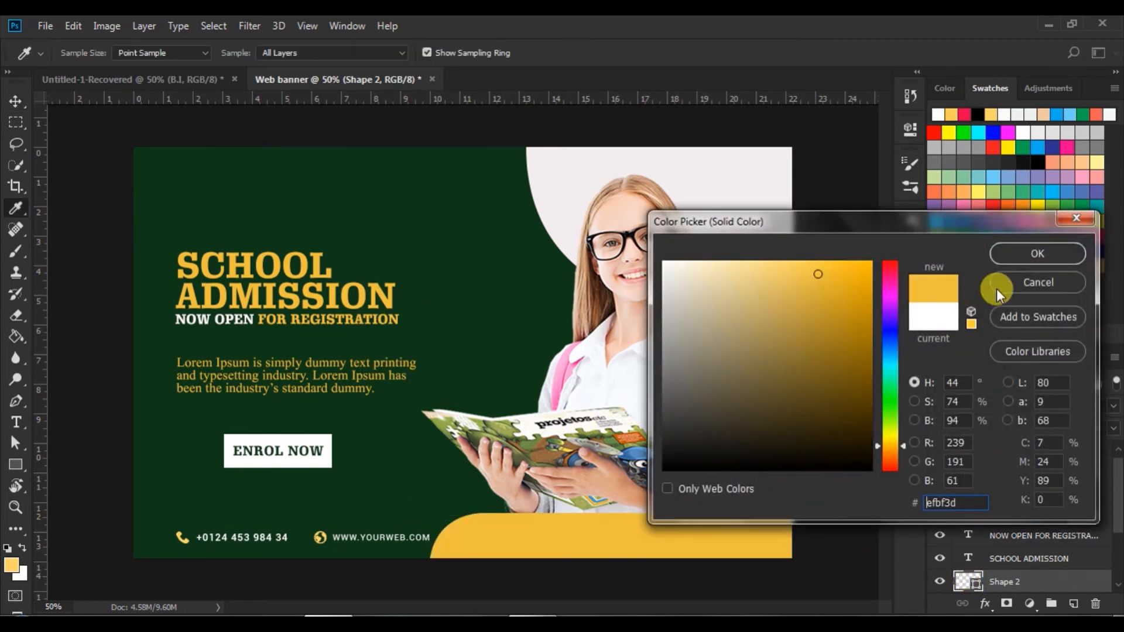
click(1017, 253)
click(832, 278)
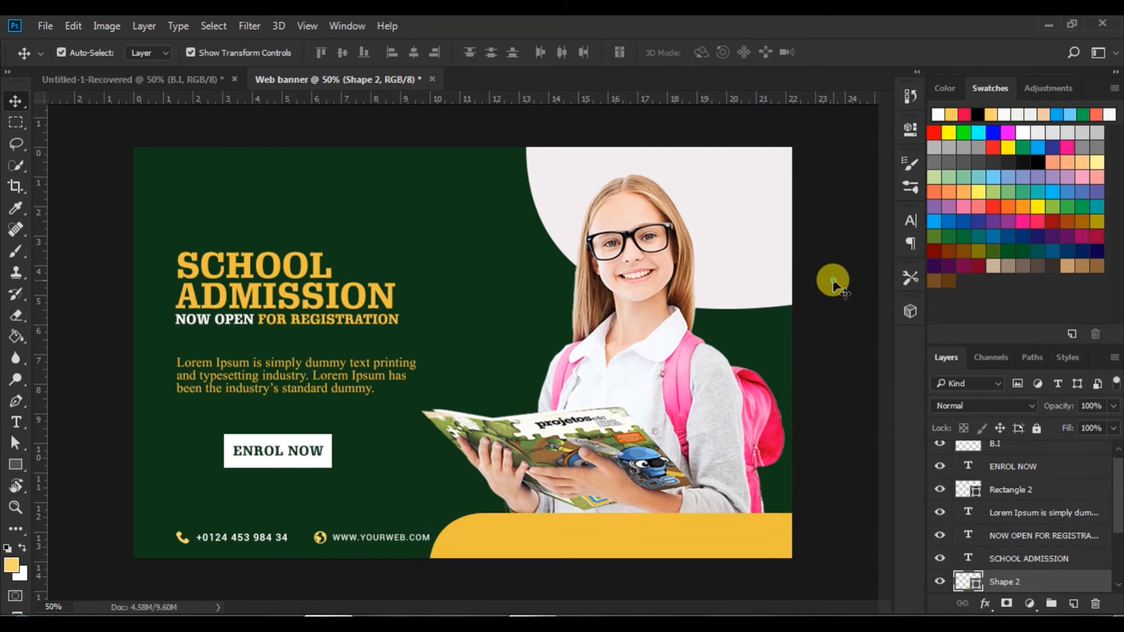
Step: Recolor the curved shape behind the student's head to golden yellow #efbf3d, sampled from the lower curved shape
click(722, 238)
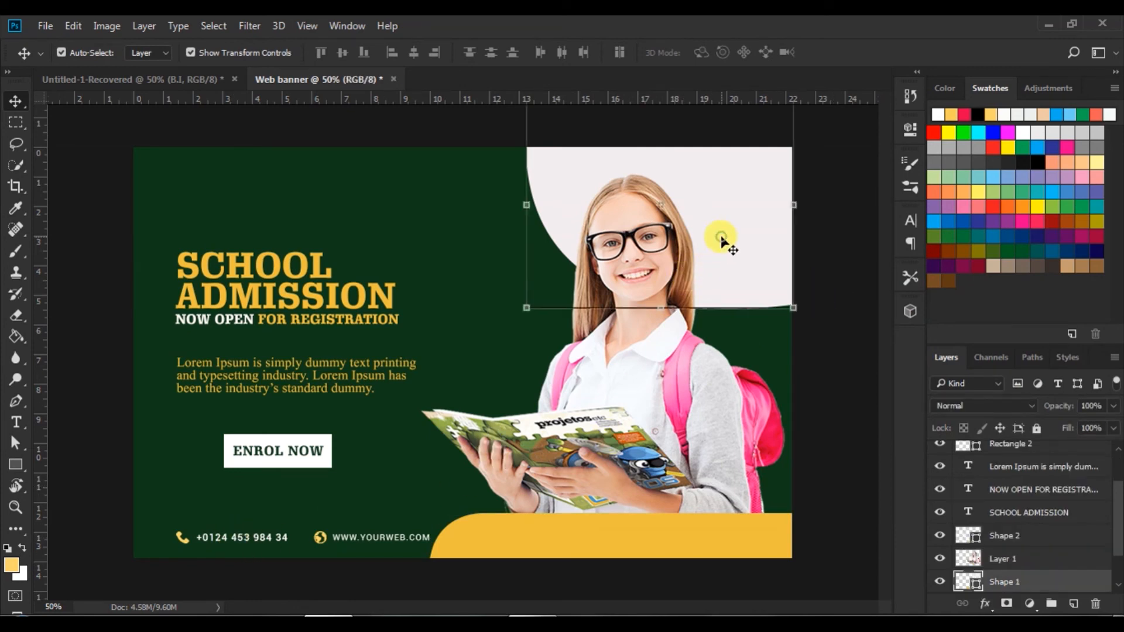
double_click(972, 579)
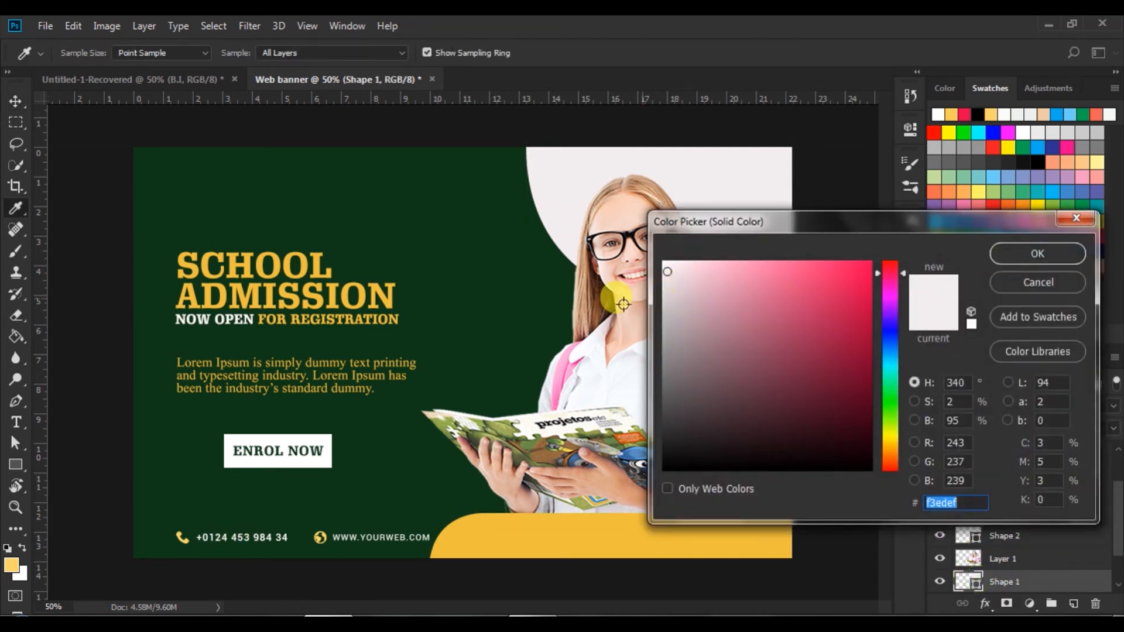
click(491, 526)
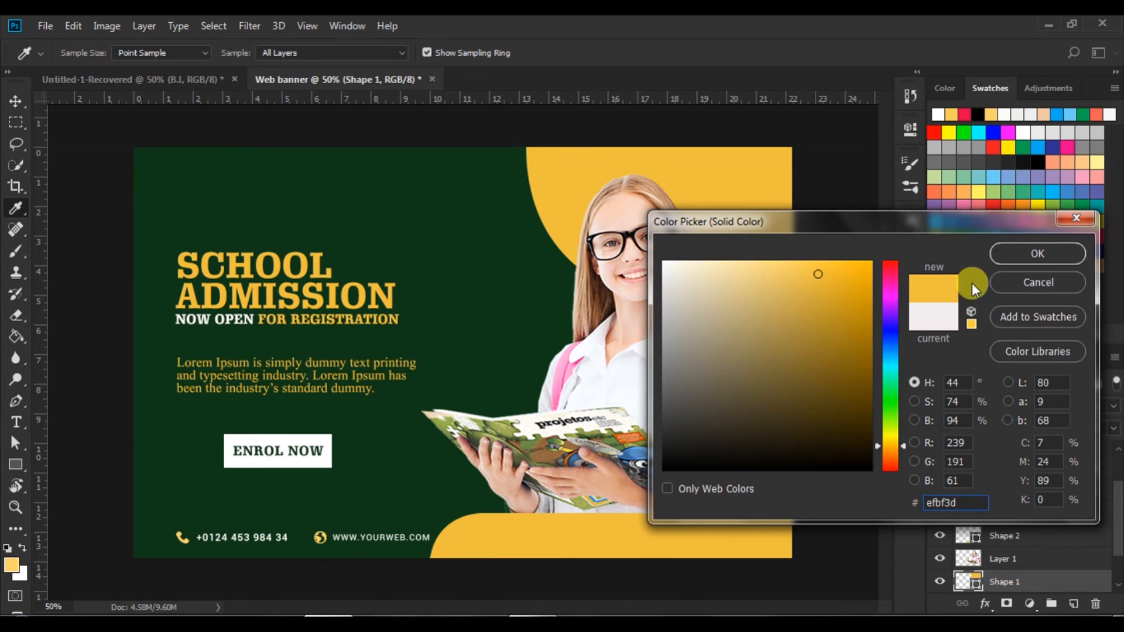
click(999, 254)
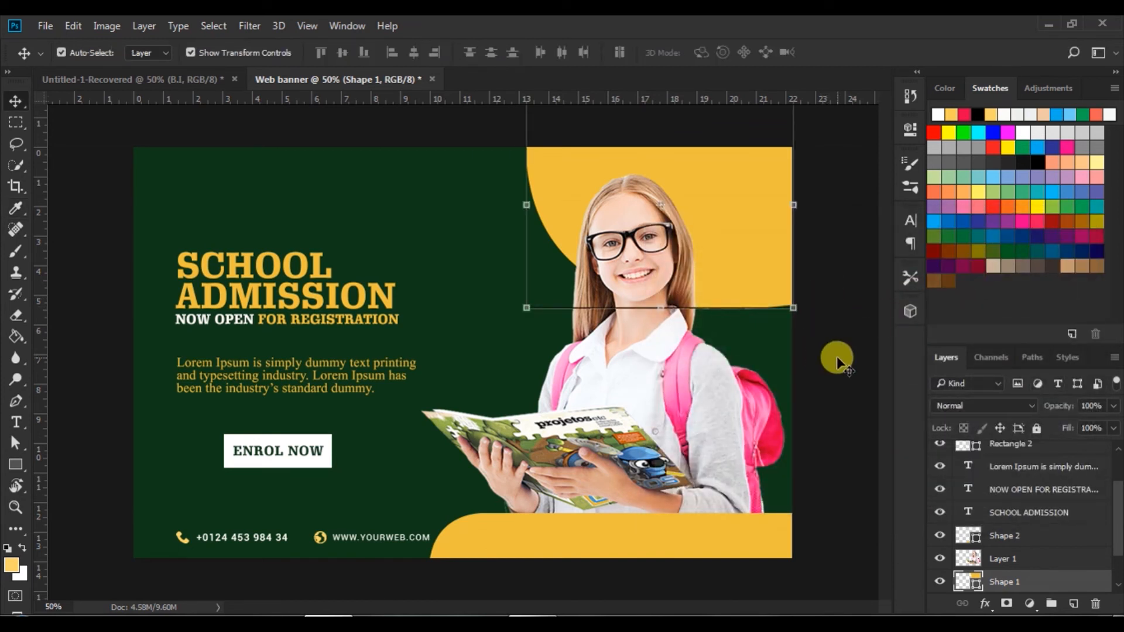
Step: Duplicate the golden curved shape behind the student's head and enlarge the copy to about 106% around its center
key(ctrl+j)
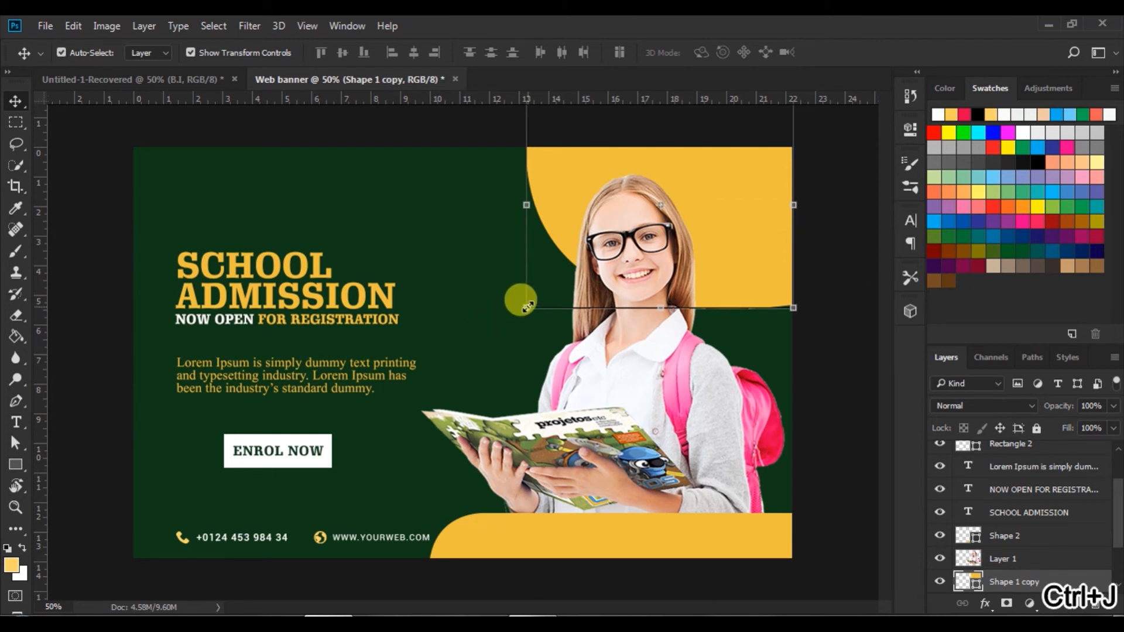
drag(527, 306, 518, 315)
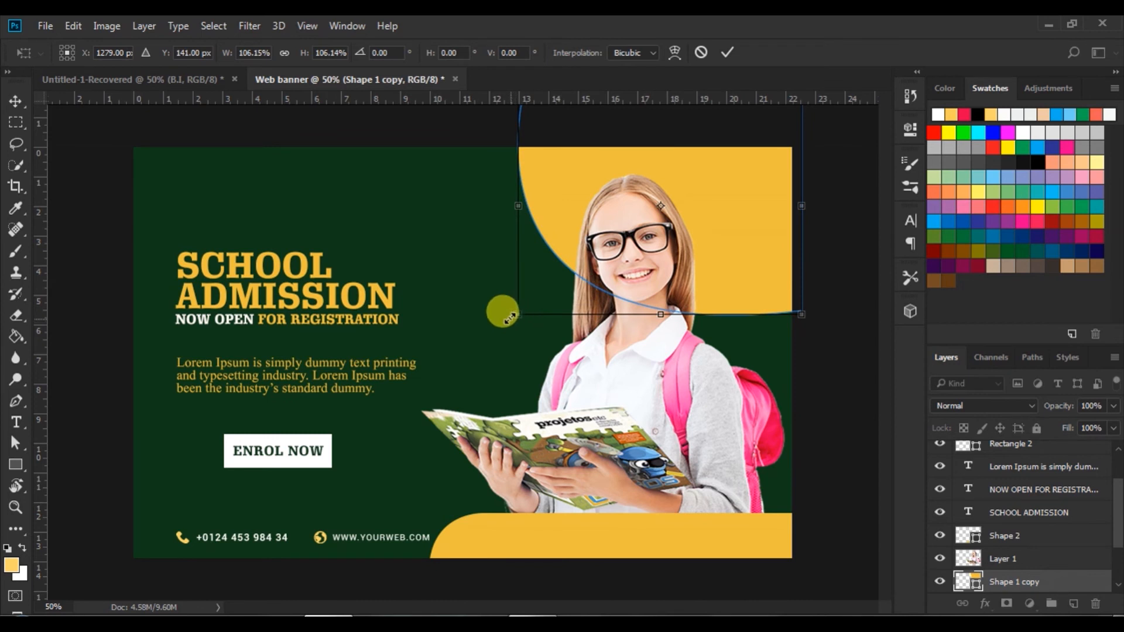
click(725, 51)
Step: Remove the fill from the enlarged shape copy and give it a white stroke, forming an outline around the golden shape
click(16, 464)
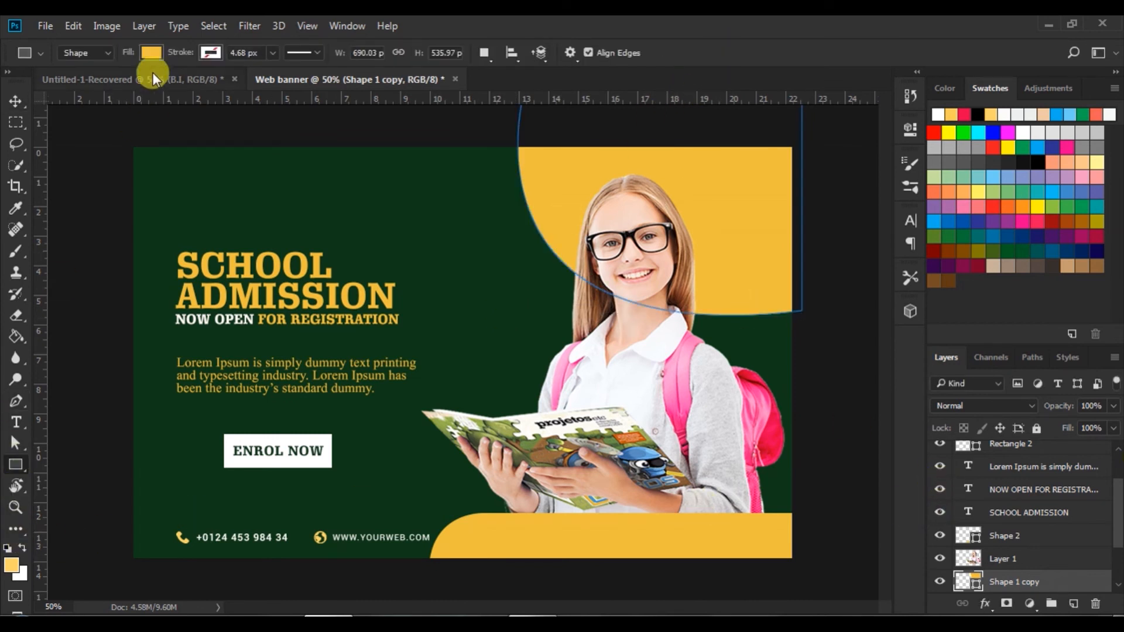
click(151, 52)
click(80, 85)
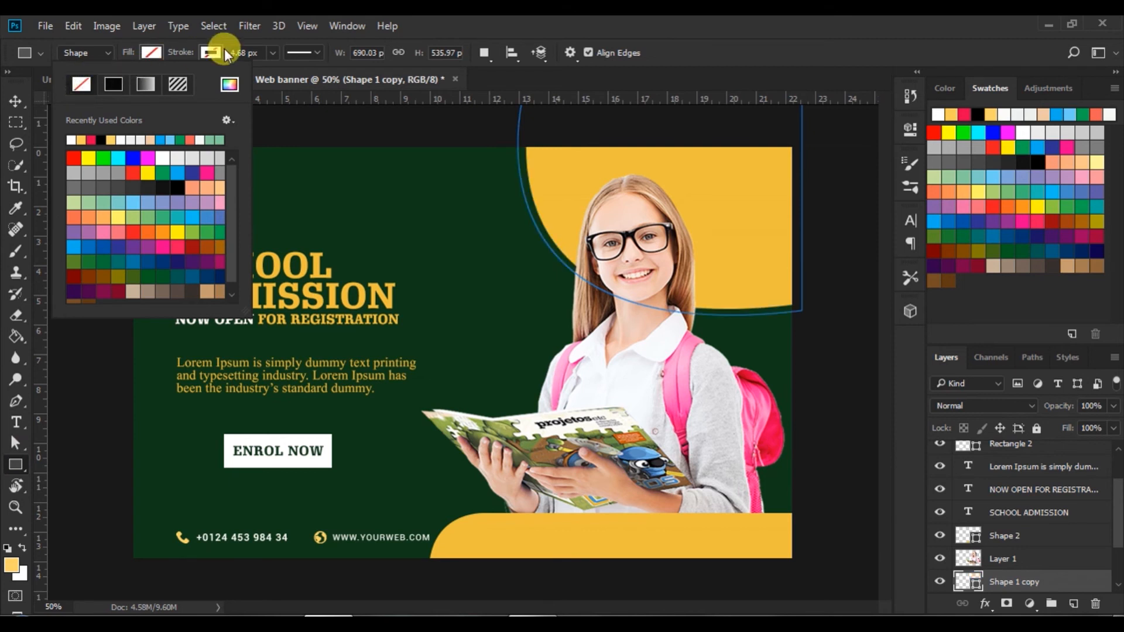
click(211, 52)
click(134, 139)
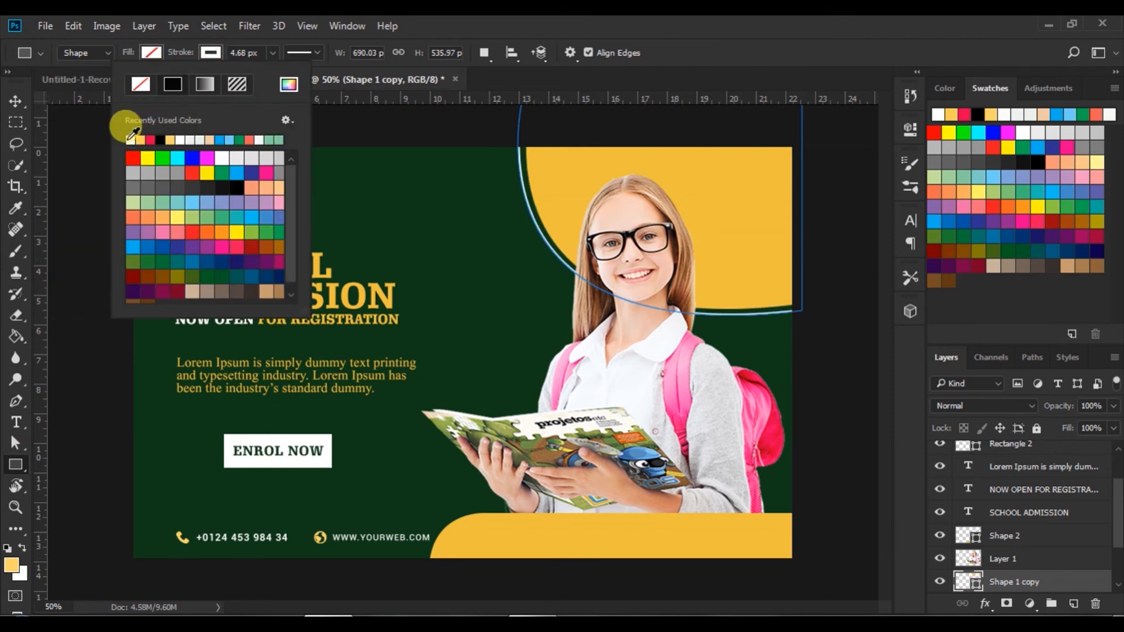
click(15, 102)
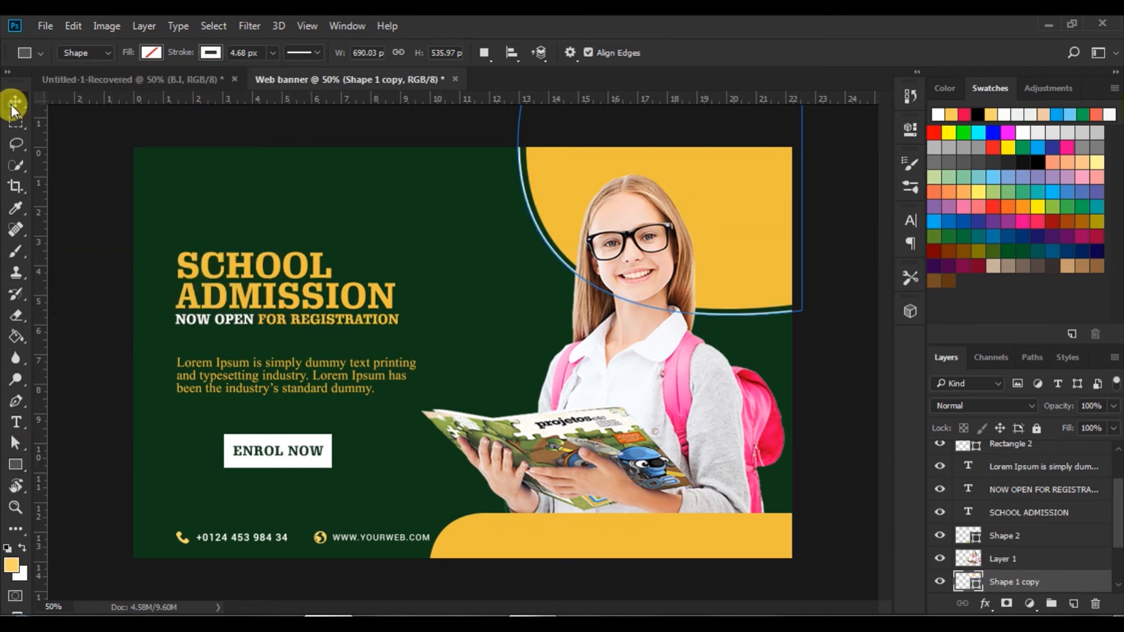
Step: Thin the white outline around the golden shape behind the student's head to a stroke of about 3.79 px
click(77, 168)
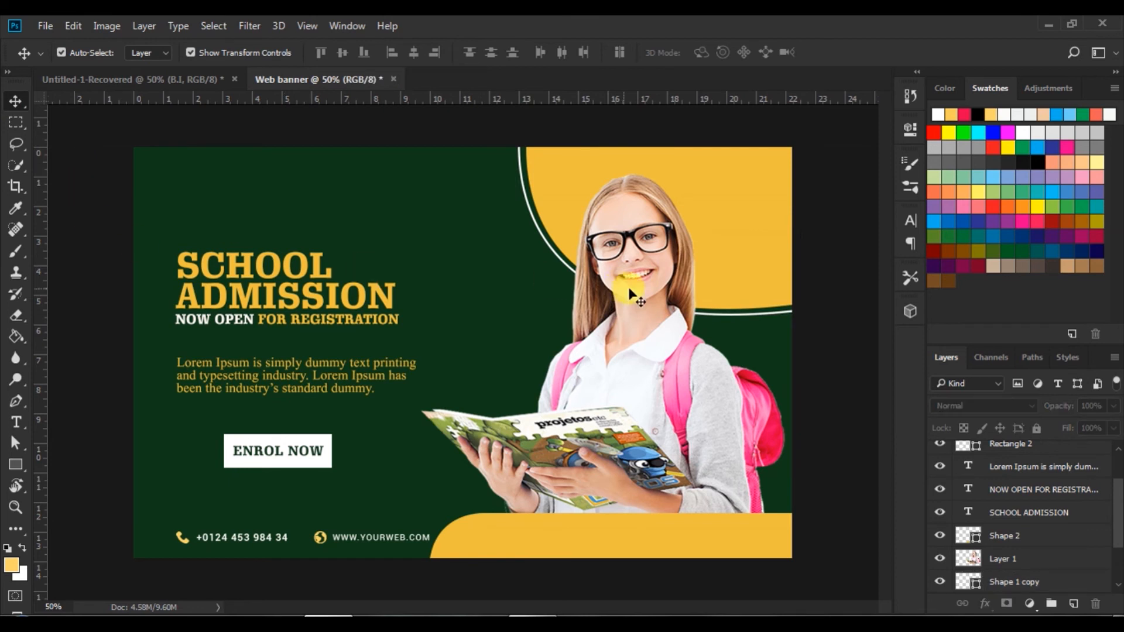
click(721, 321)
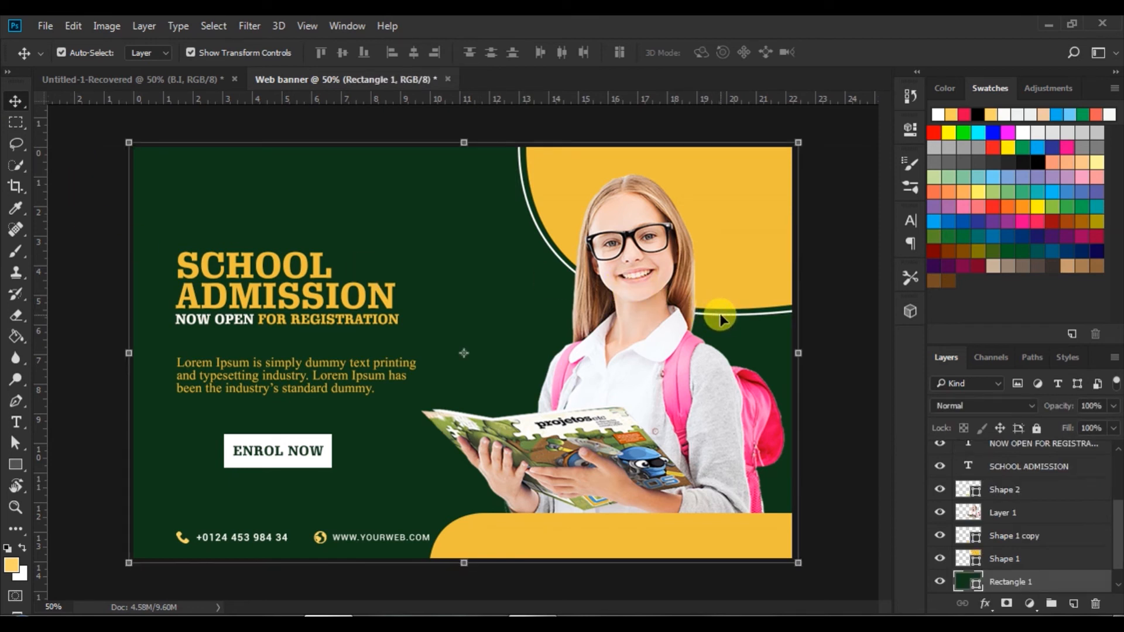
click(721, 320)
click(15, 464)
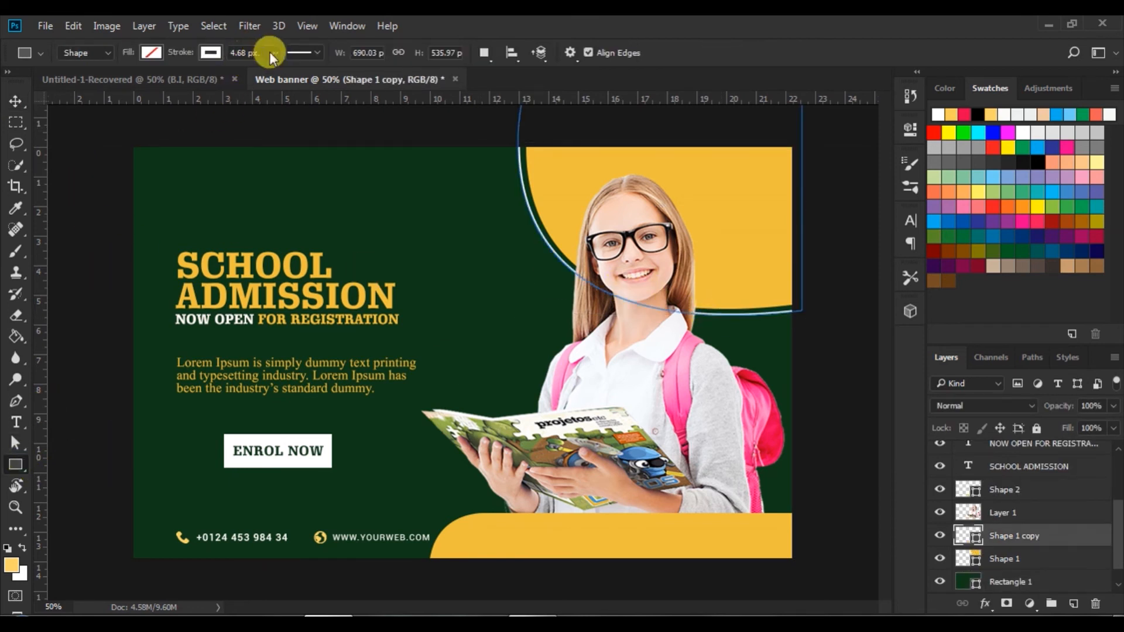
drag(269, 72, 273, 73)
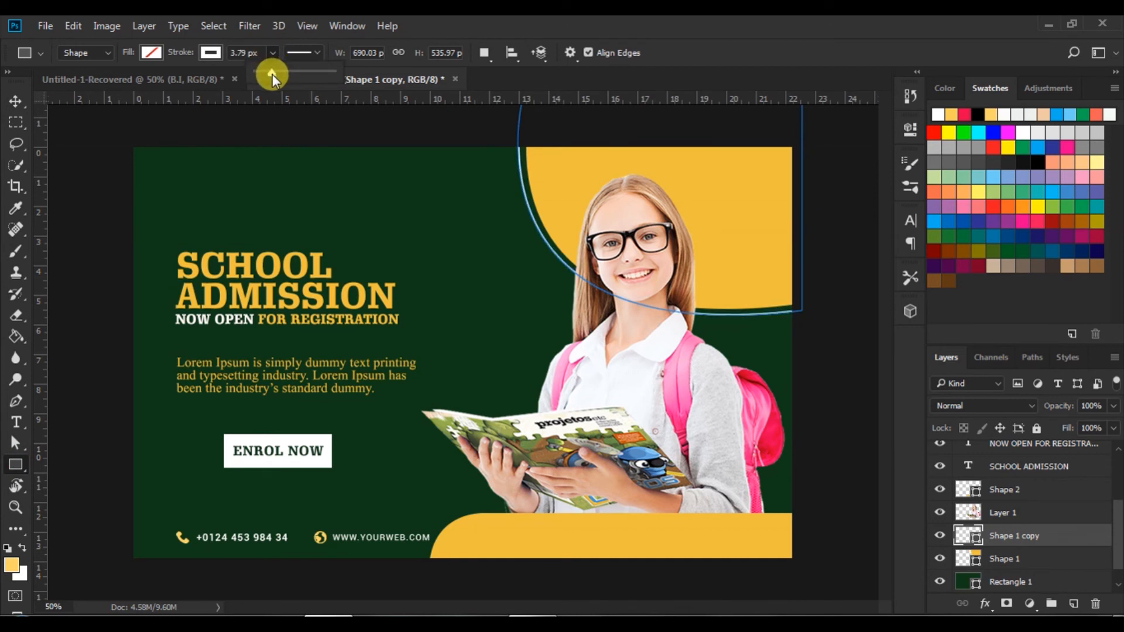
click(16, 101)
click(89, 145)
Step: Duplicate the golden curved shape along the banner's lower edge and enlarge the copy to about 105% around its center
click(558, 535)
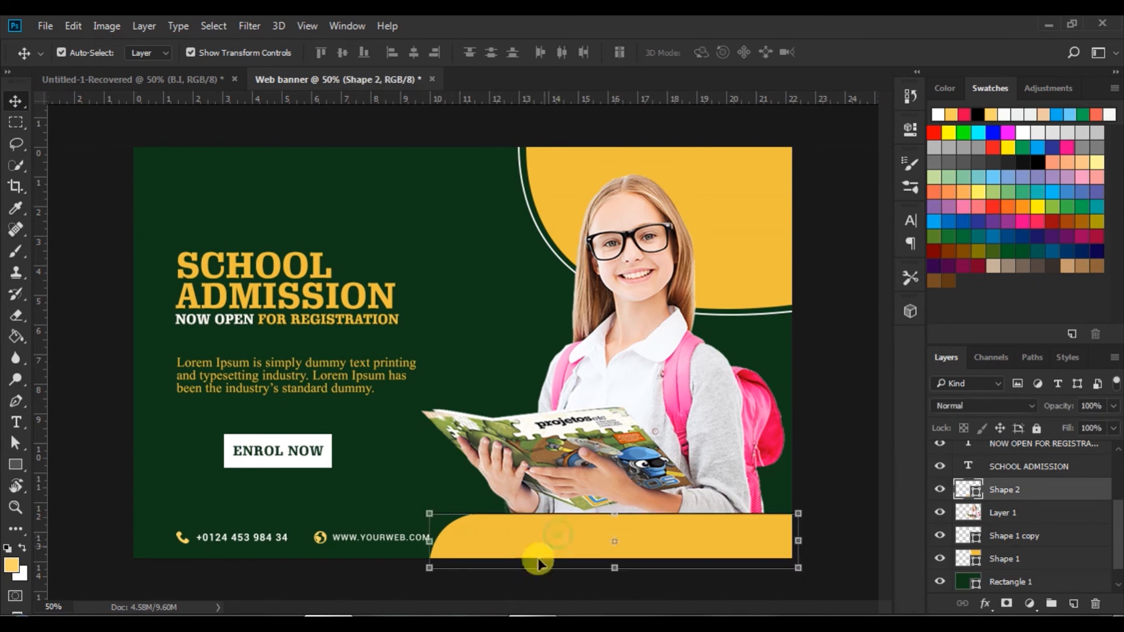
key(ctrl+j)
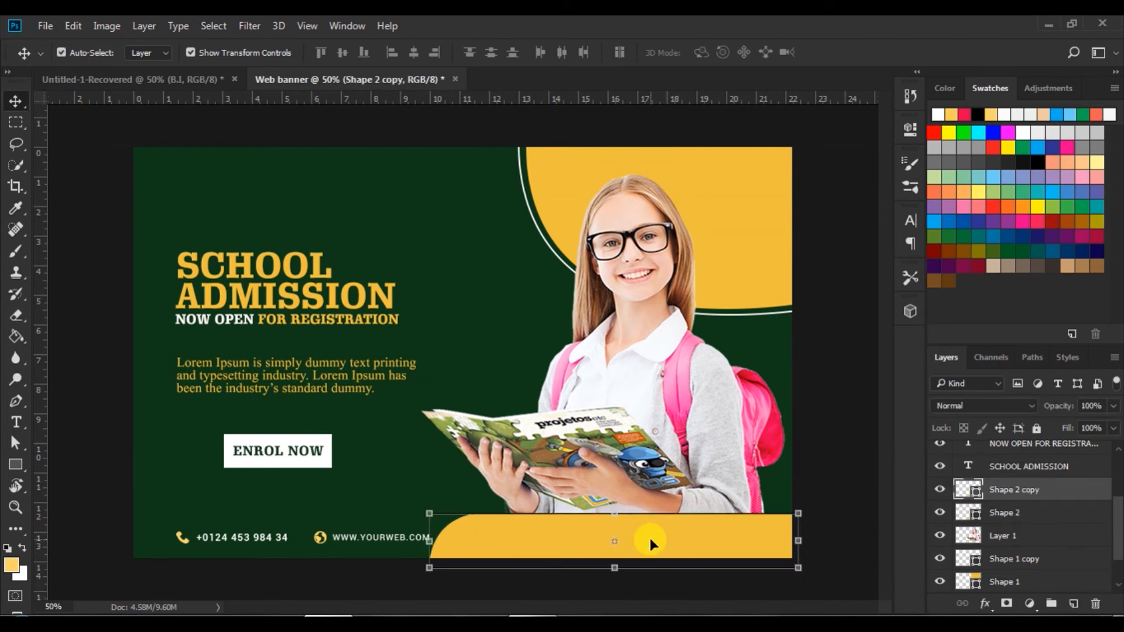
drag(650, 541, 650, 543)
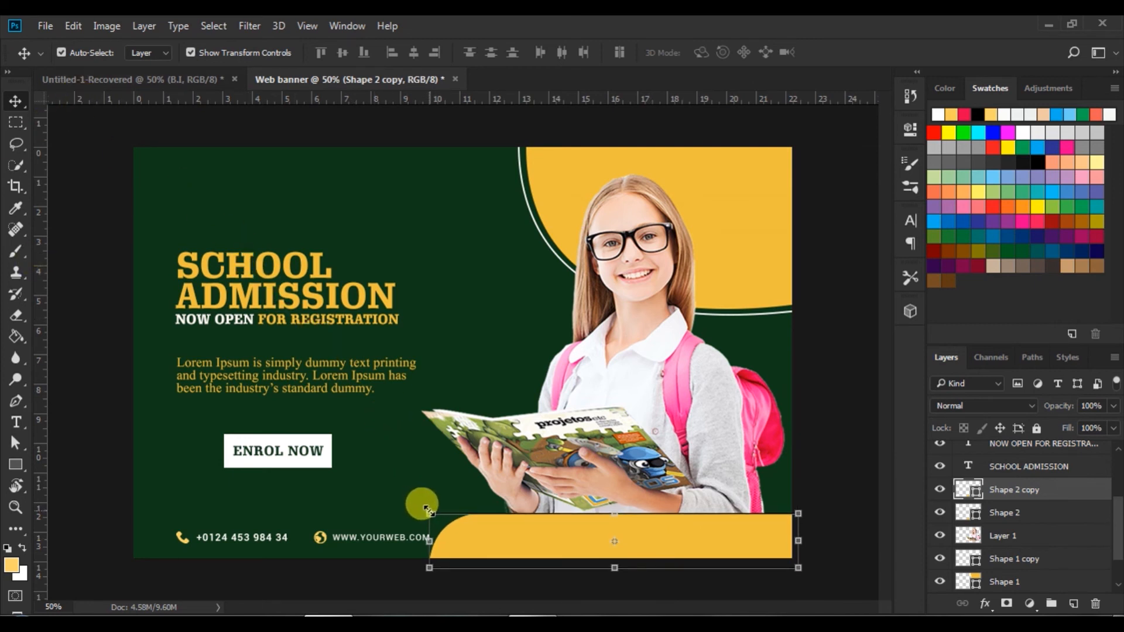
drag(428, 511, 419, 505)
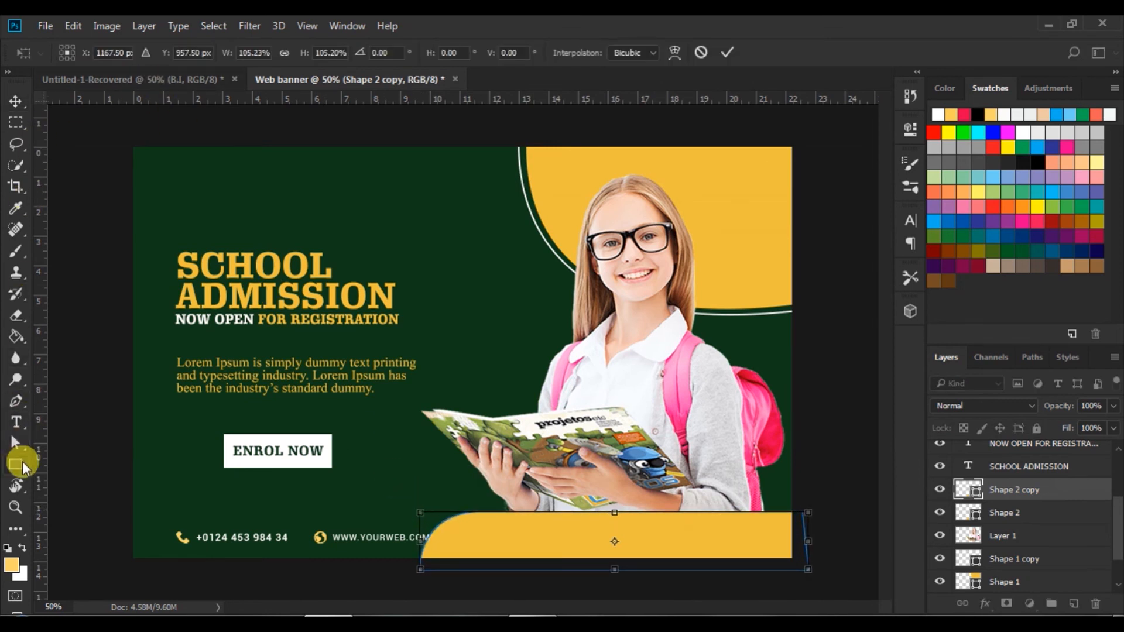
click(727, 52)
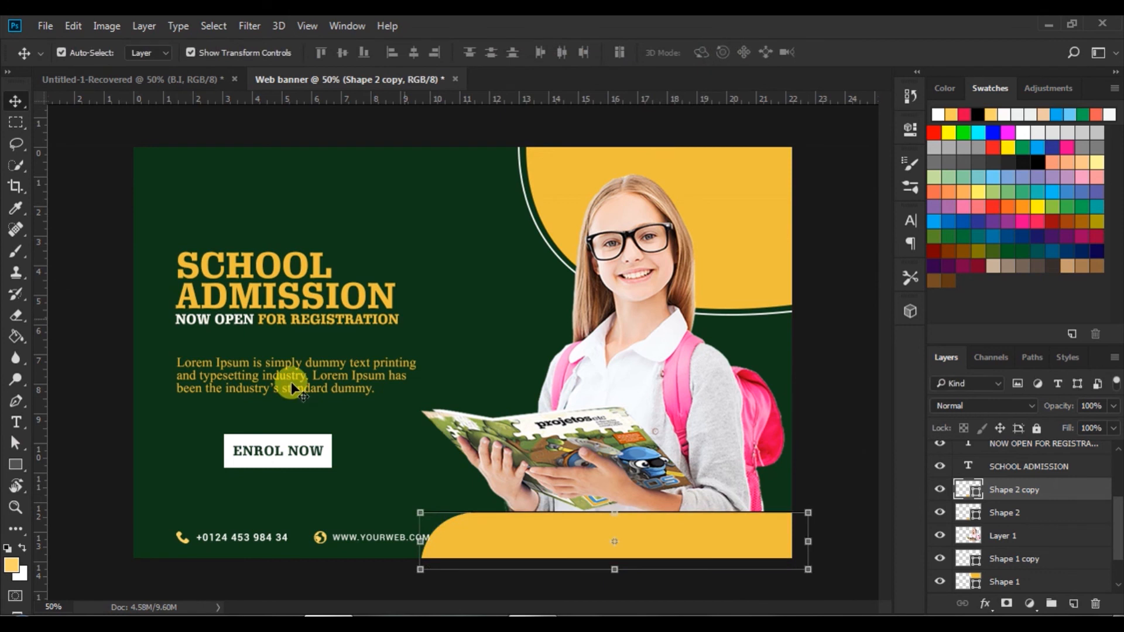
Step: Remove the fill from the enlarged lower shape copy and give it a thin white stroke of about 1.87 px
click(15, 464)
click(151, 52)
click(81, 84)
click(211, 53)
click(130, 140)
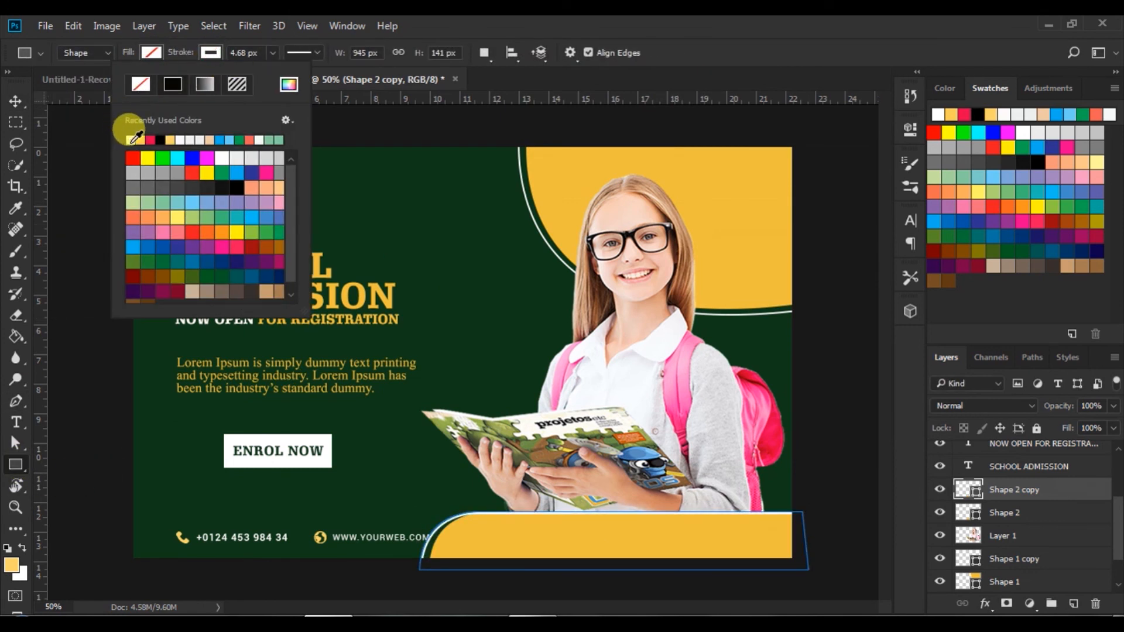
click(272, 52)
drag(275, 72, 270, 75)
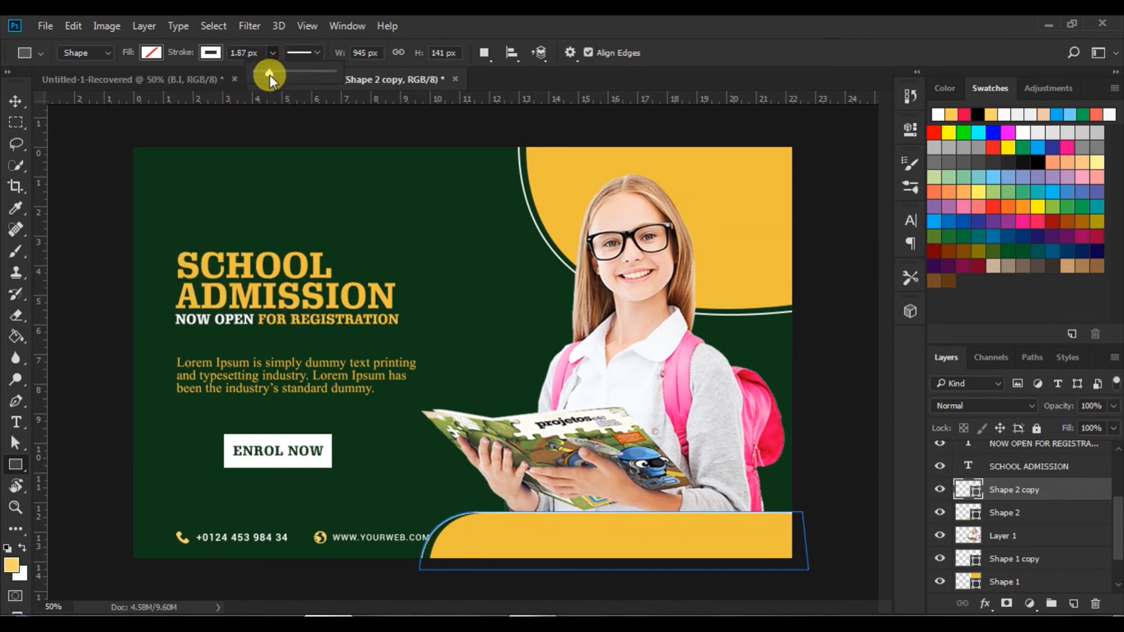
click(15, 102)
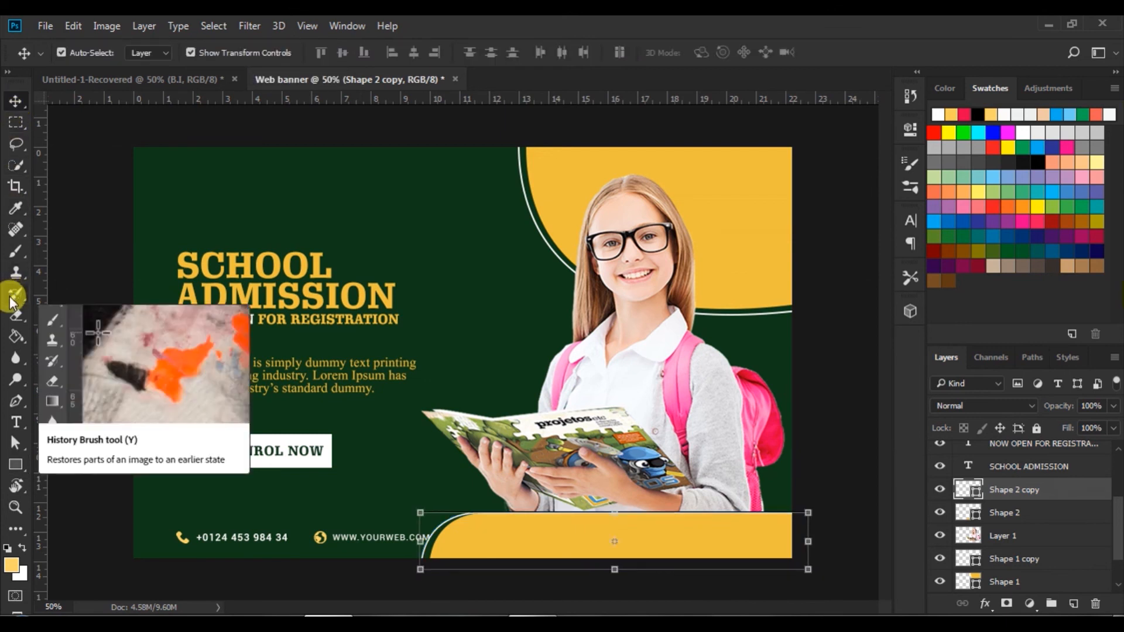
Step: Nudge the white outline of the lower golden shape slightly up and to the right so it follows the shape's curve
key(Up)
key(Up)
key(Up)
key(Up)
key(Up)
key(Up)
key(Up)
key(Up)
key(Up)
key(Up)
key(Right)
key(Right)
key(Right)
key(Right)
key(Right)
key(Right)
key(Right)
key(Right)
key(Right)
key(Right)
key(Right)
key(Right)
key(Right)
key(Right)
key(Right)
key(Right)
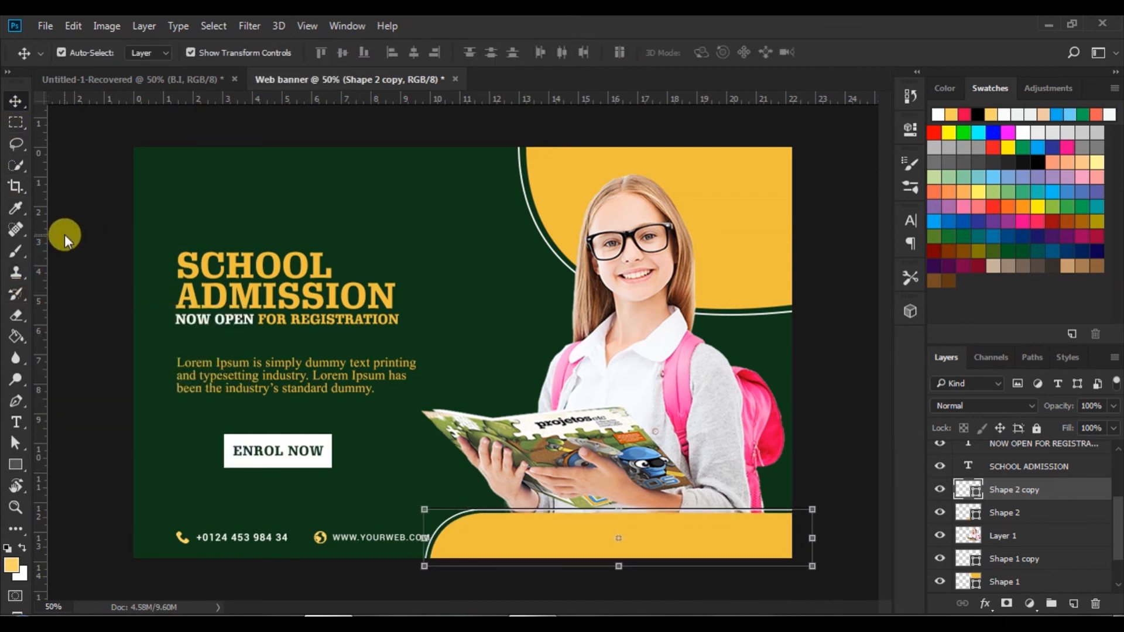
key(Right)
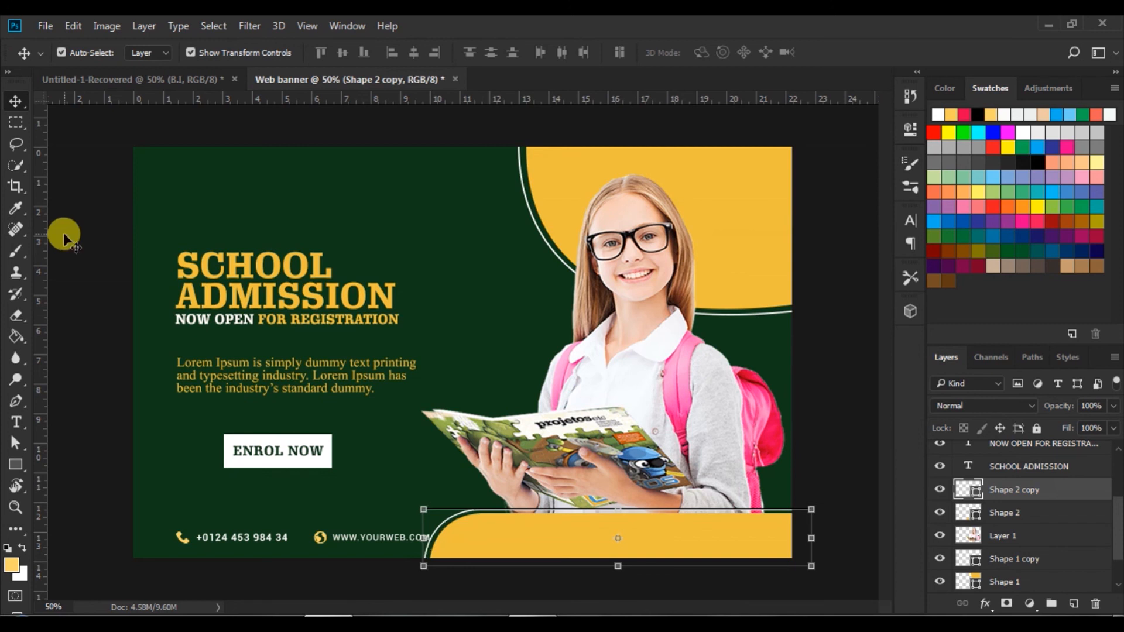
click(90, 430)
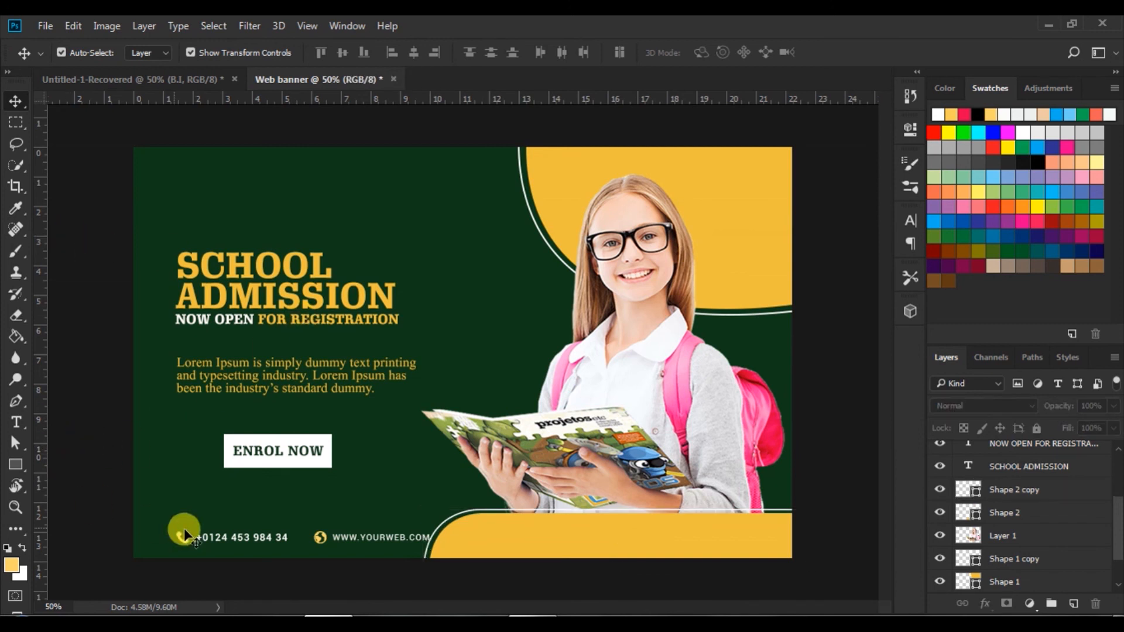
click(225, 535)
click(243, 538)
drag(245, 541, 241, 521)
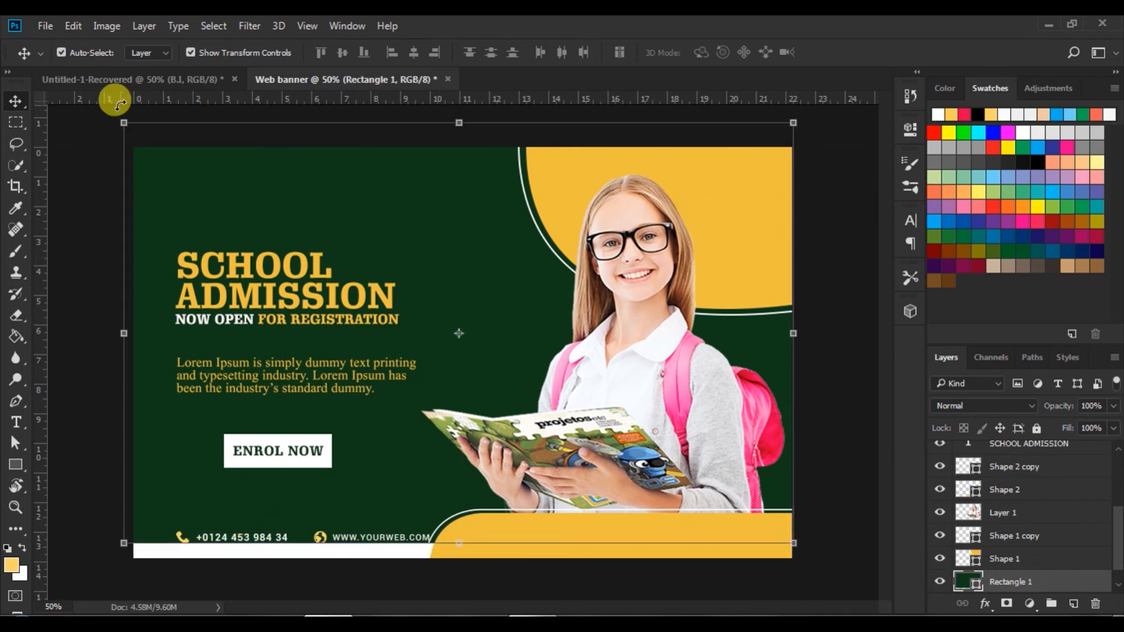
click(72, 24)
click(112, 72)
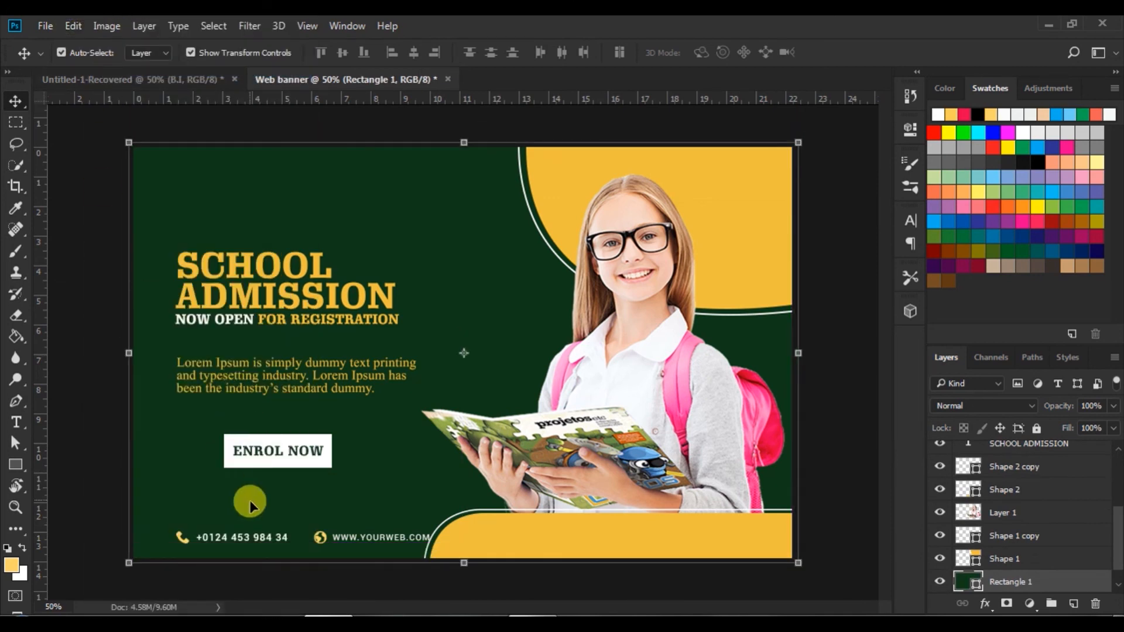
Step: Move the dark green background rectangle straight up to leave a narrow white strip along the banner's bottom edge
click(234, 537)
drag(230, 535, 226, 515)
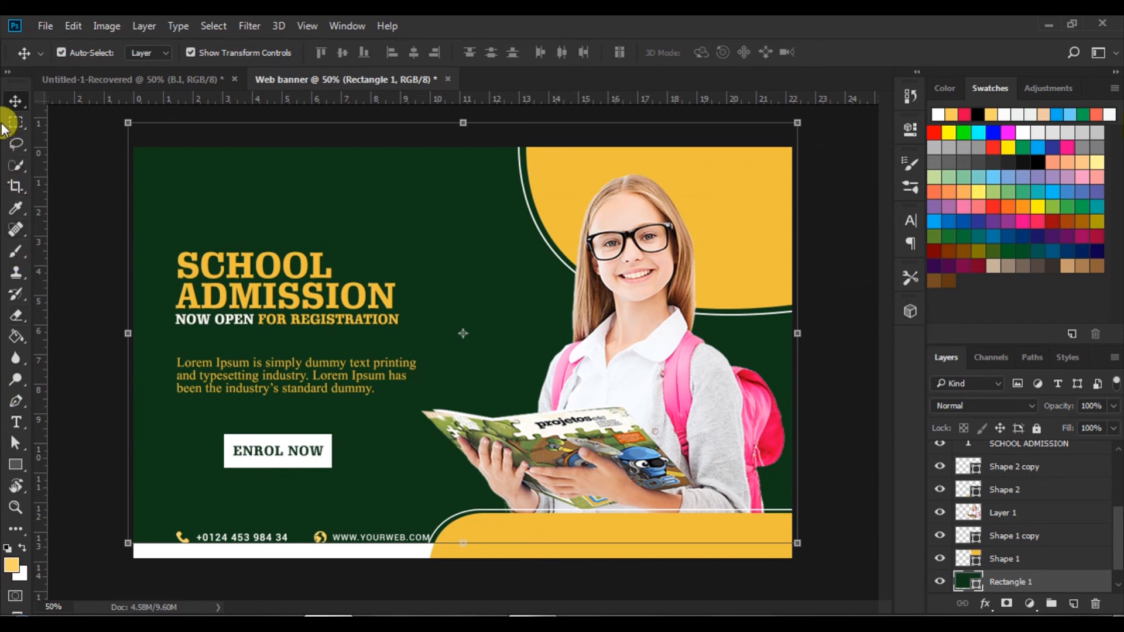
click(74, 217)
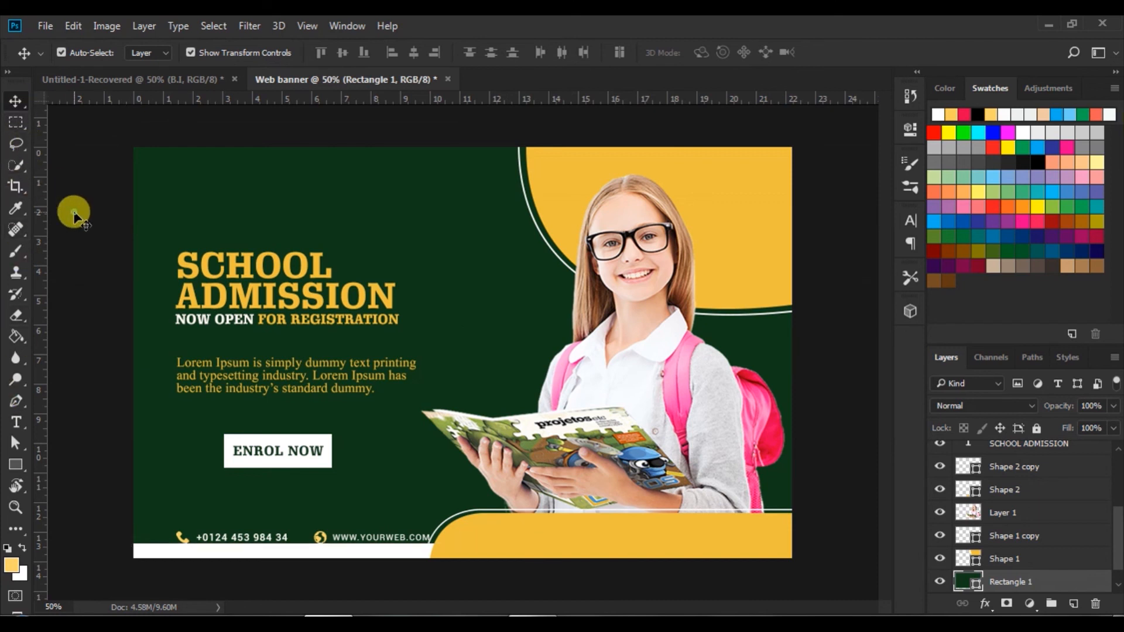
Step: Move the phone and website contact line slightly up and to the left, just above the white strip
click(92, 445)
click(206, 541)
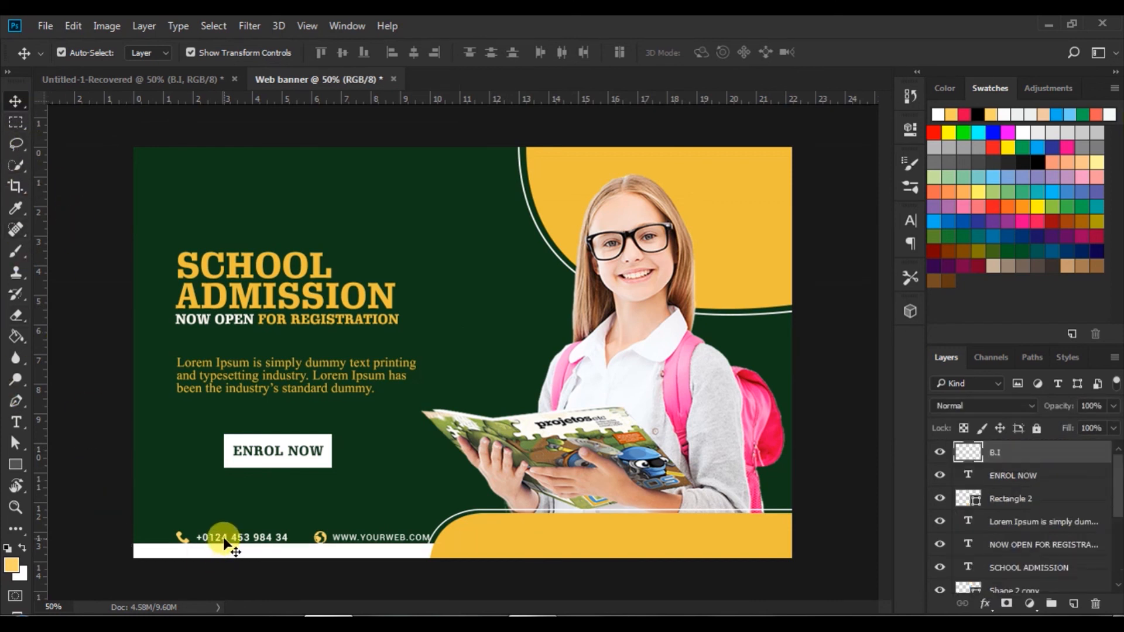
drag(206, 543, 191, 532)
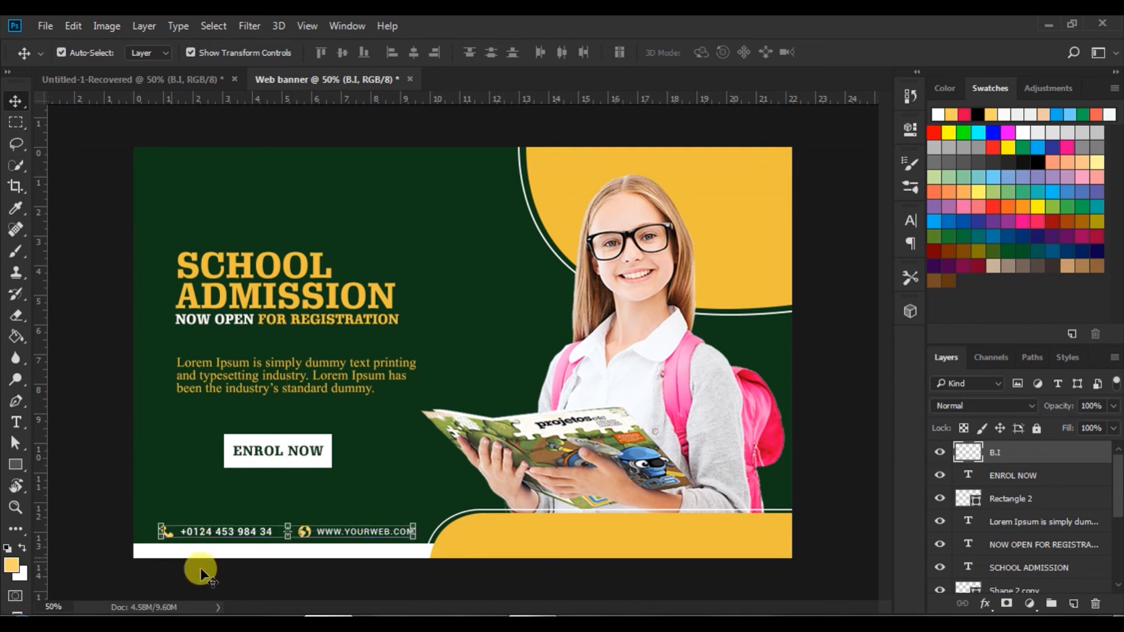
click(826, 490)
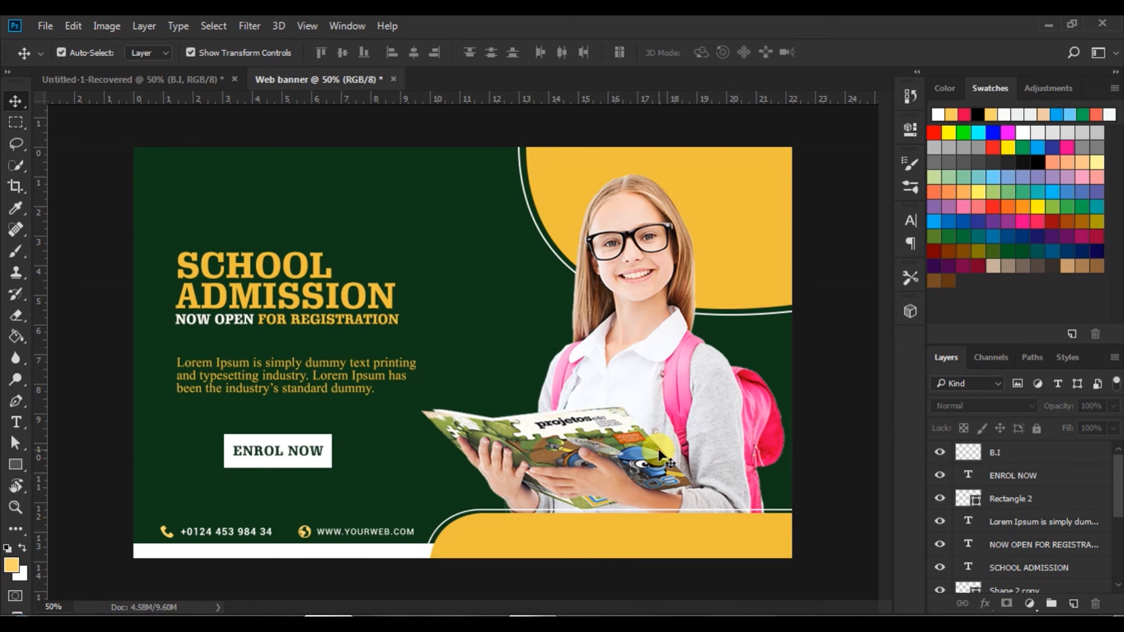
Step: Add the text "LOGO" in dark green Schadow BT Bold at 36 pt on the upper golden shape
click(15, 421)
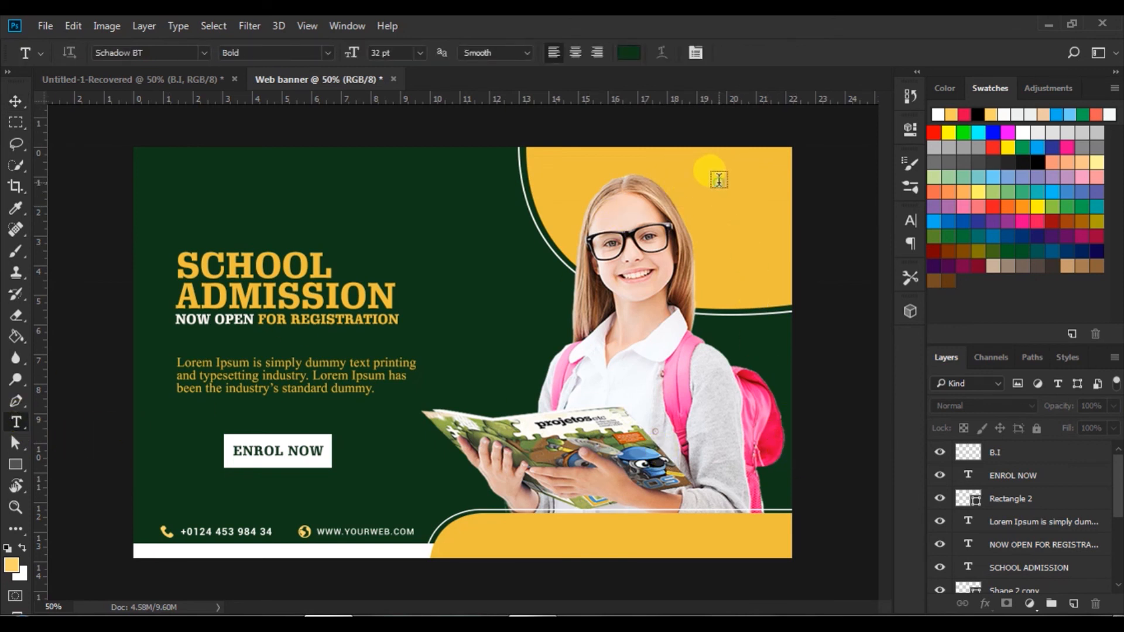
click(719, 182)
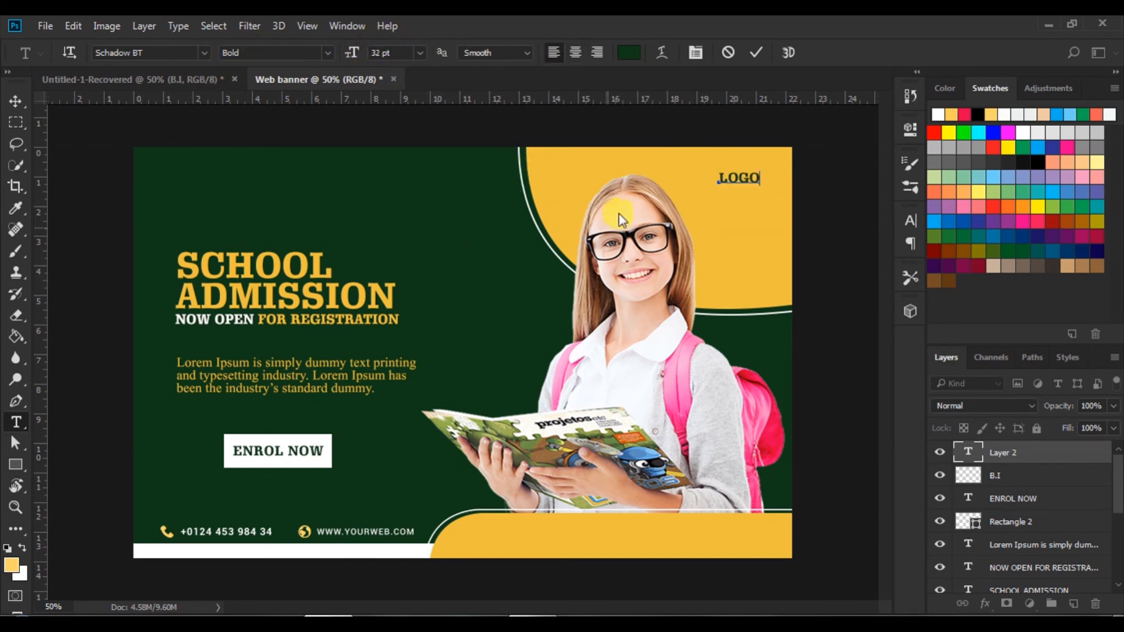
drag(717, 176, 814, 187)
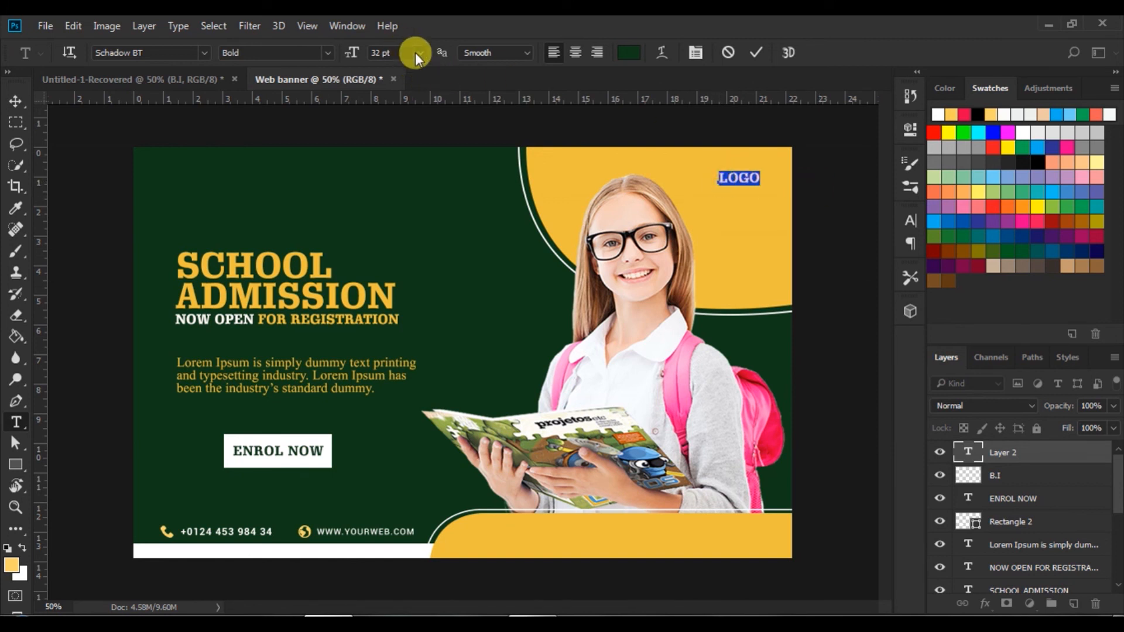
click(417, 53)
click(402, 298)
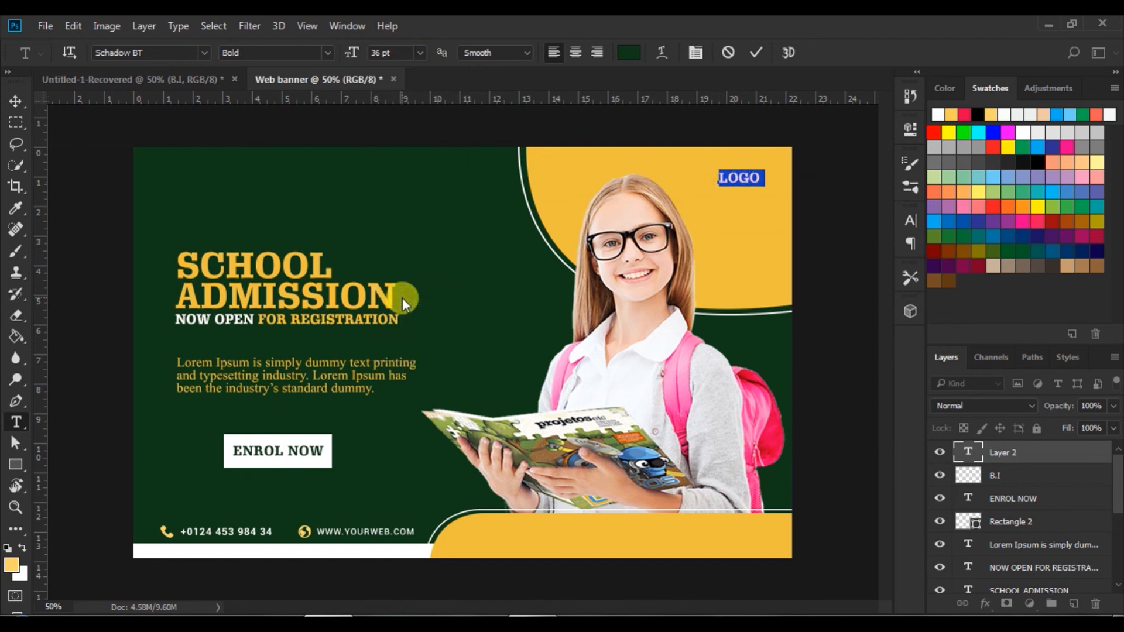
click(749, 50)
Step: Move the "LOGO" text slightly up and to the right, closer to the banner's upper-right corner
click(20, 102)
click(852, 216)
drag(748, 180, 760, 172)
click(848, 226)
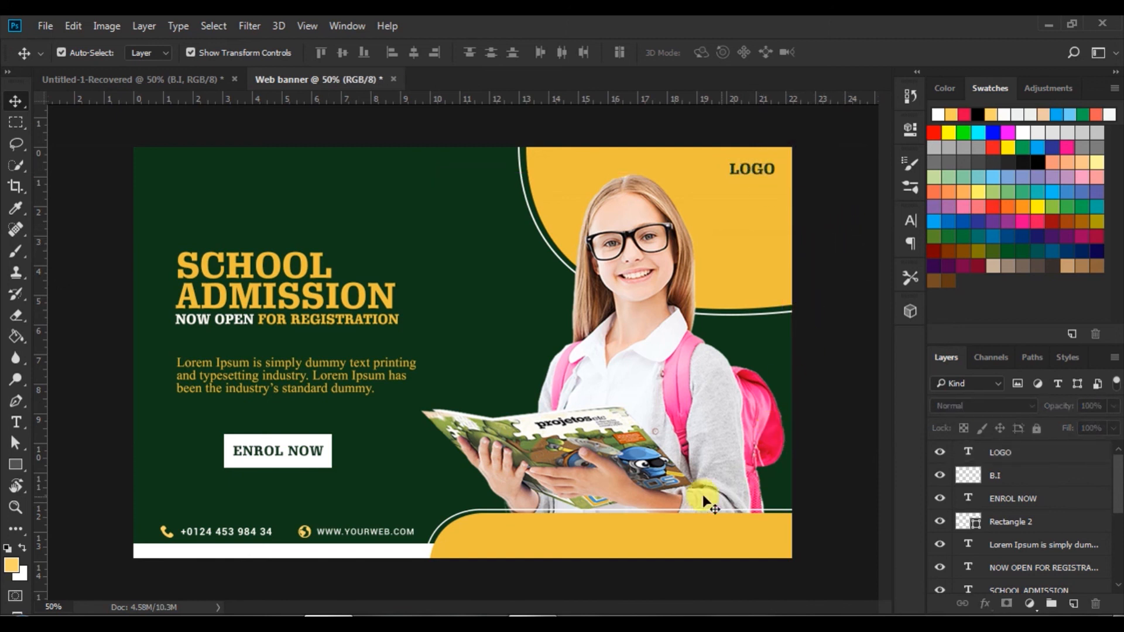